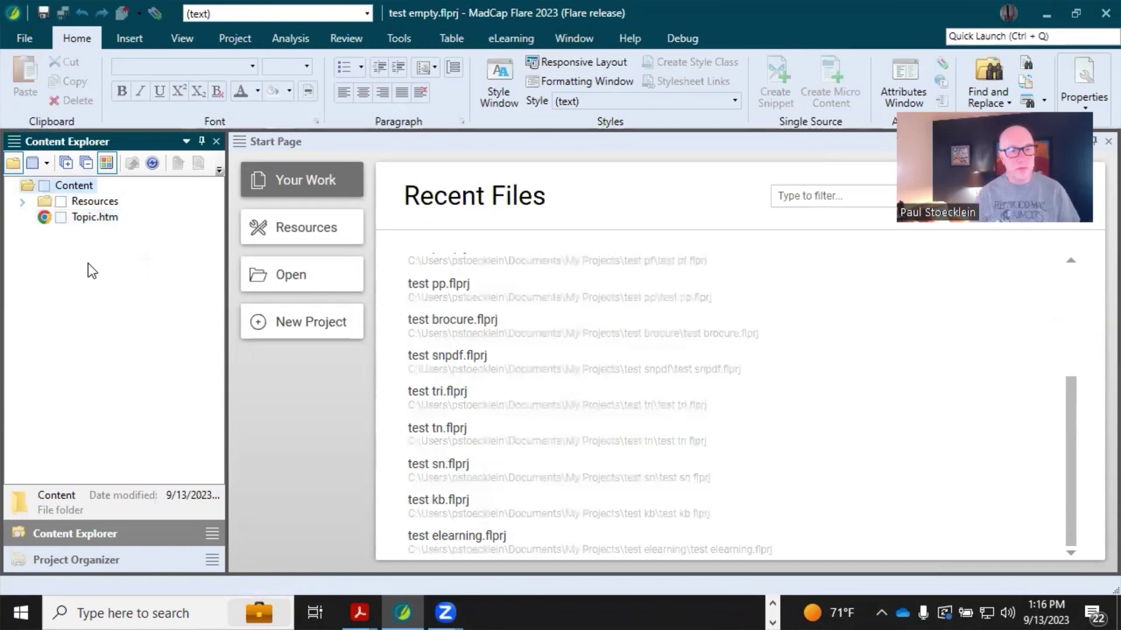
Step: Examine the empty project's content files, including the Resources folder and its Branding subfolder
click(89, 222)
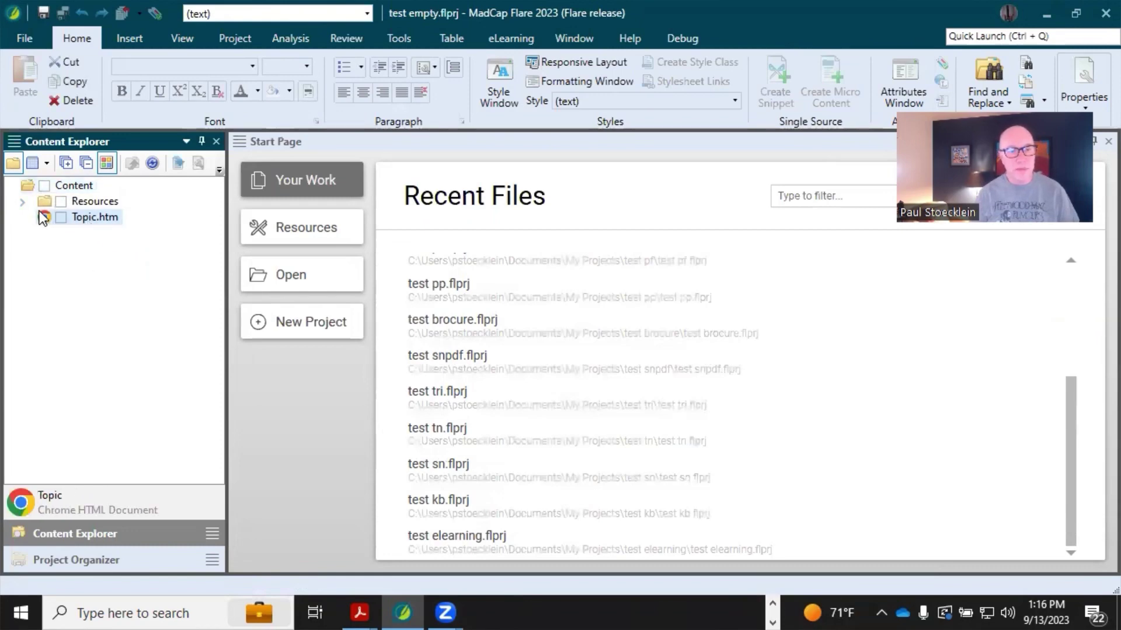
click(23, 203)
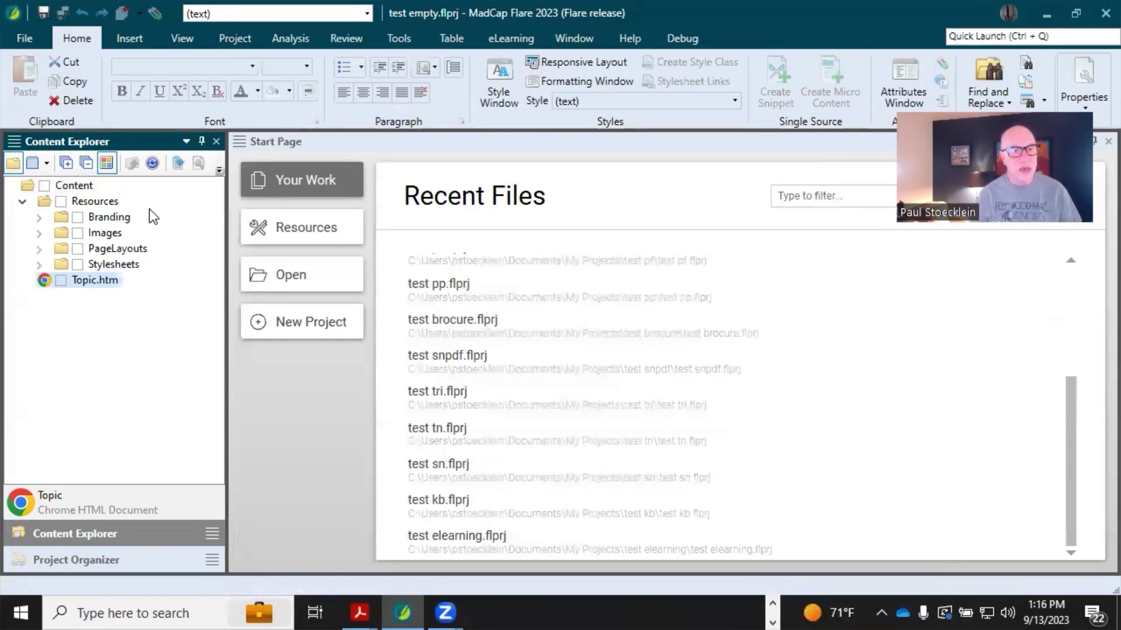
click(39, 218)
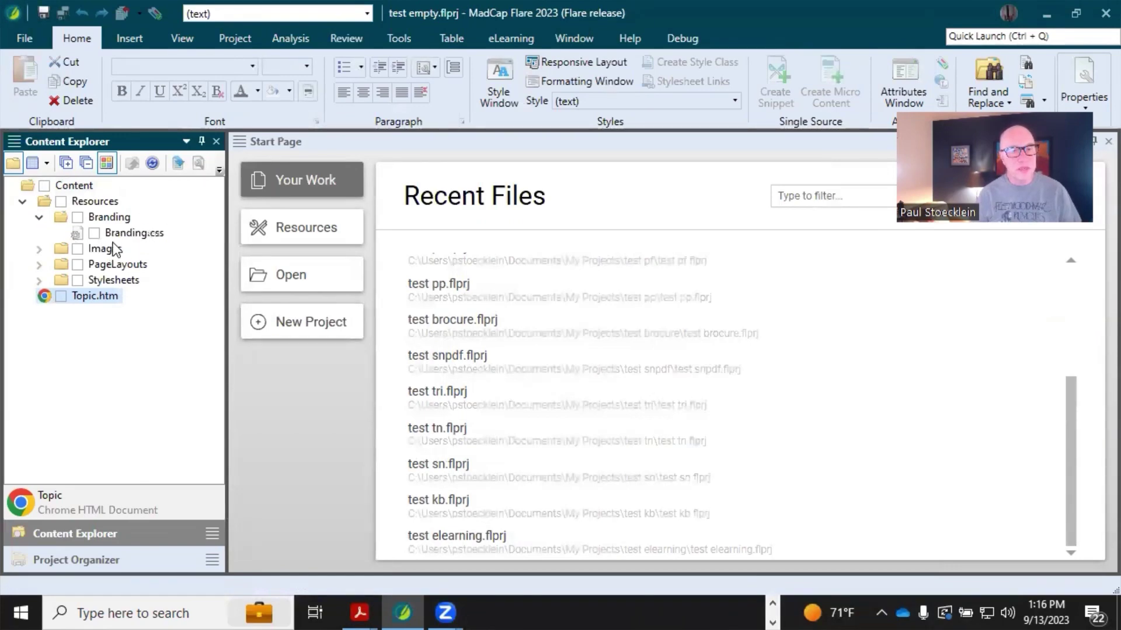
click(41, 218)
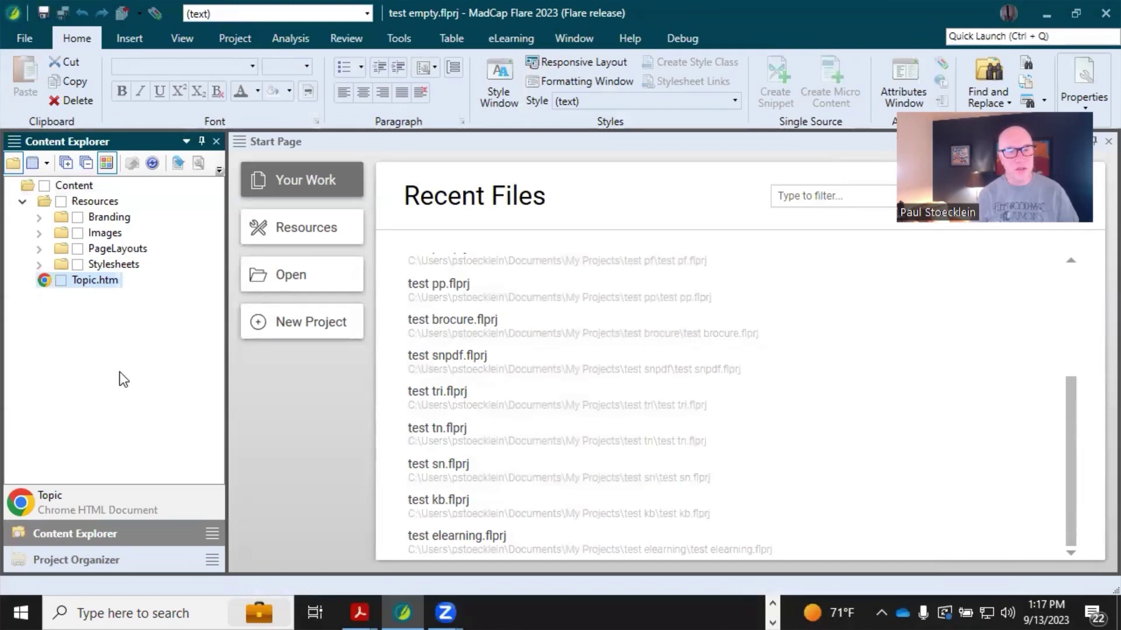
Step: Expand all folders in the empty project's Project Organizer and review the files from Advanced through Variables
click(110, 555)
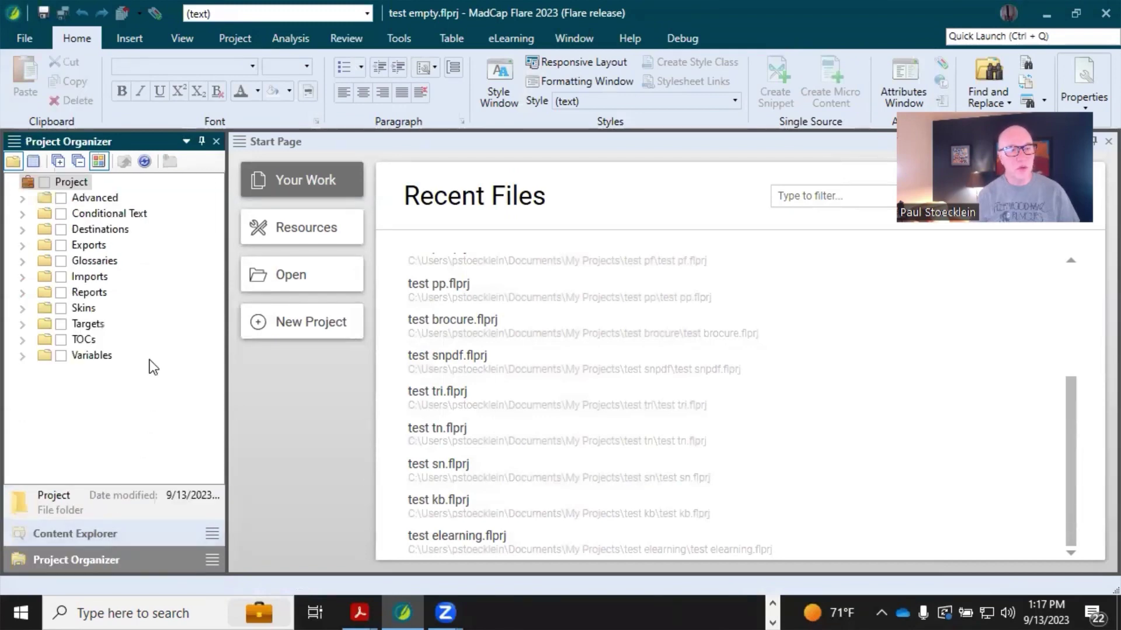
click(58, 161)
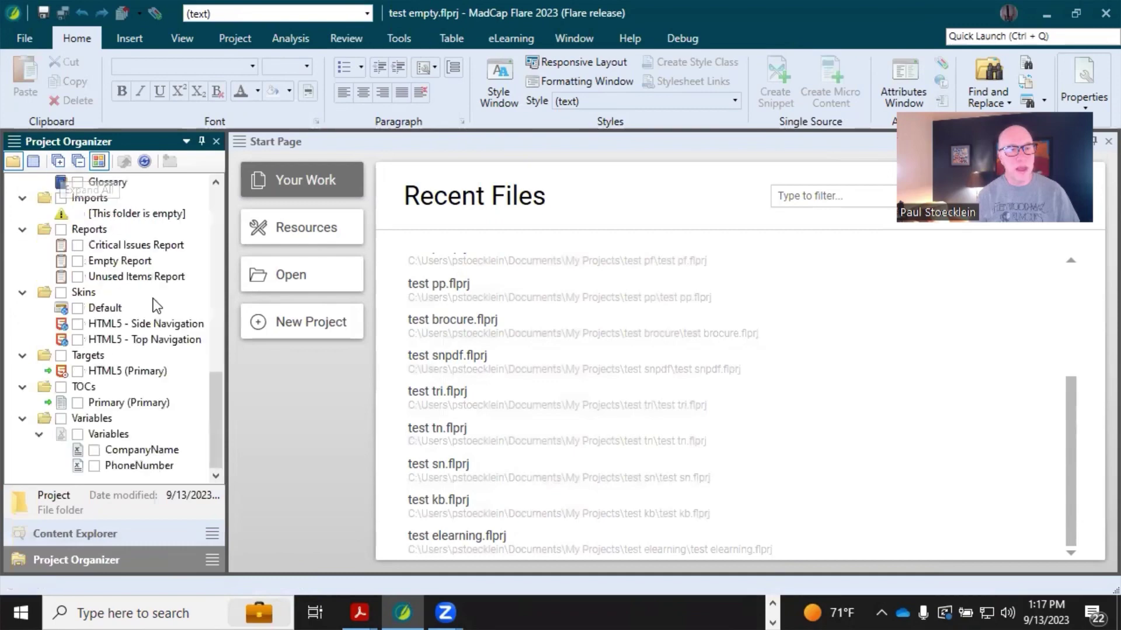
scroll(166, 314, up, 10)
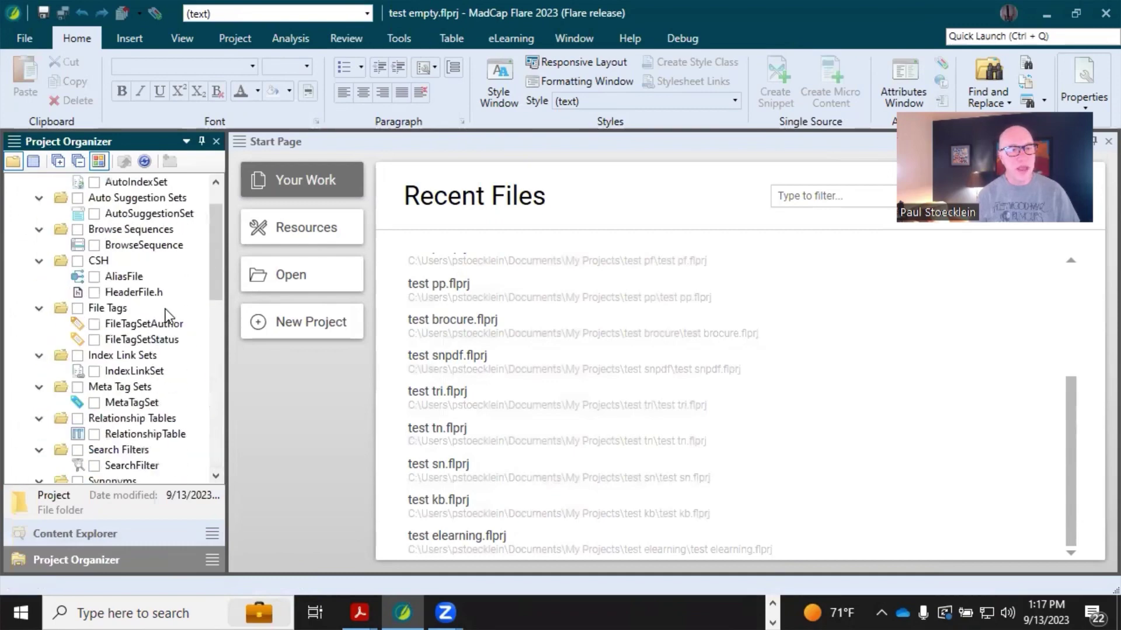
scroll(166, 309, up, 1)
scroll(166, 309, down, 8)
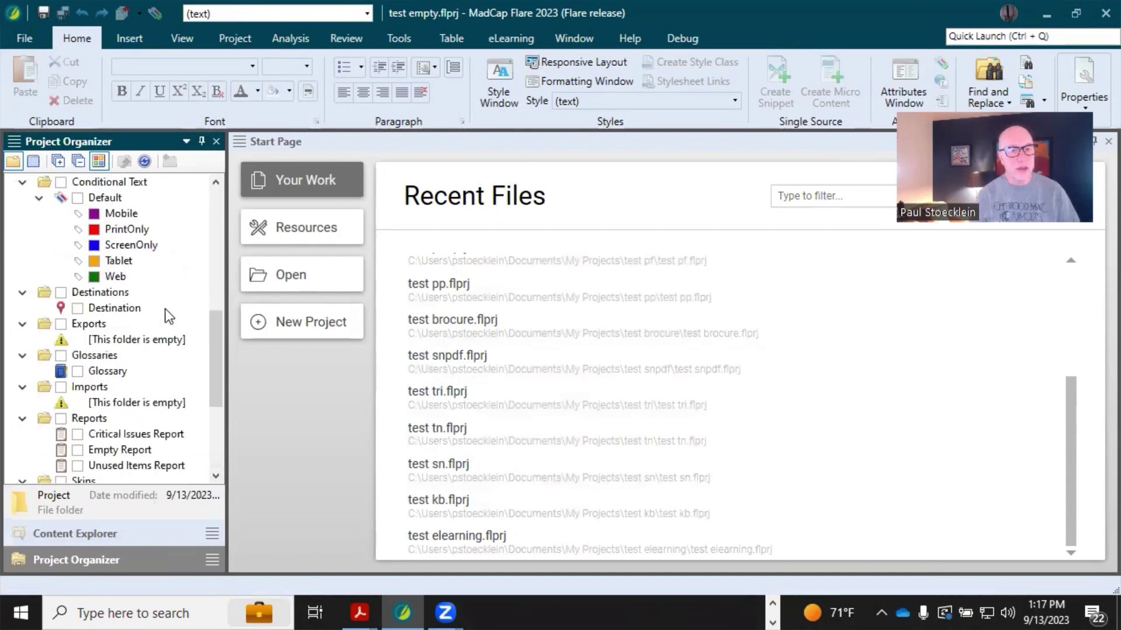
scroll(166, 309, down, 4)
scroll(165, 310, up, 12)
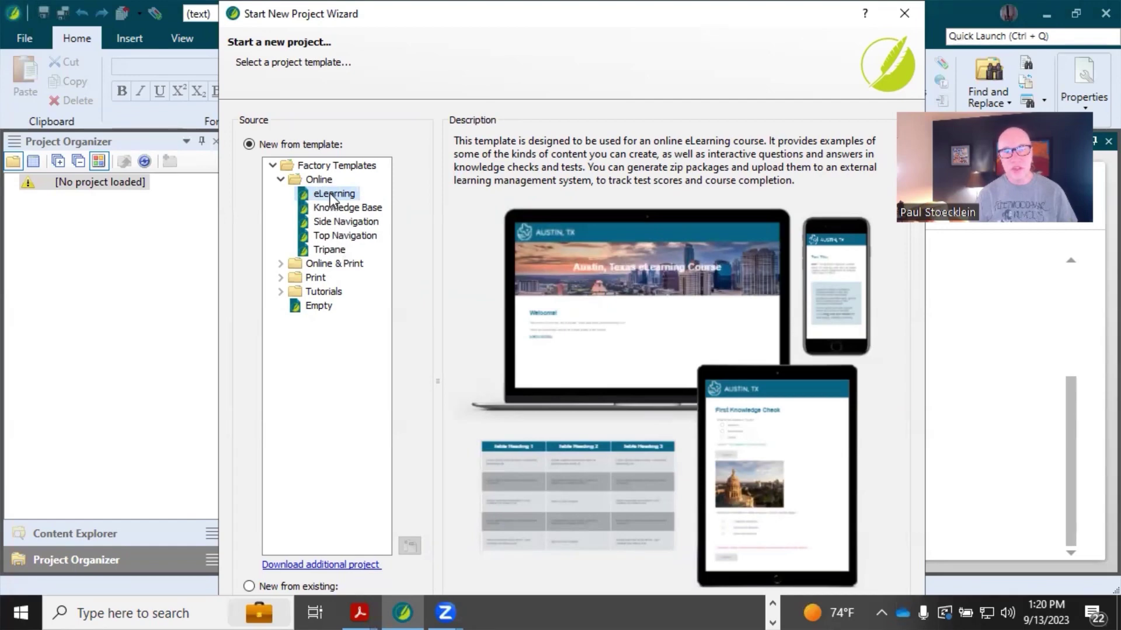
Step: Preview the Knowledge Base, Side Navigation, Top Navigation and Tripane online templates, then reselect the eLearning template
click(335, 209)
click(338, 222)
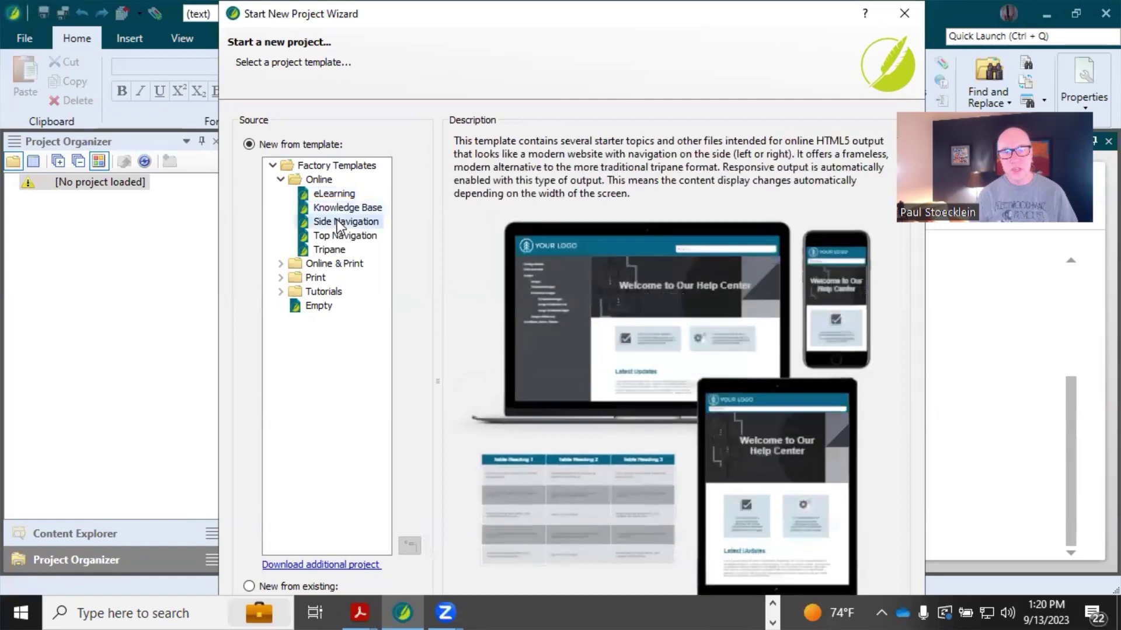
click(341, 234)
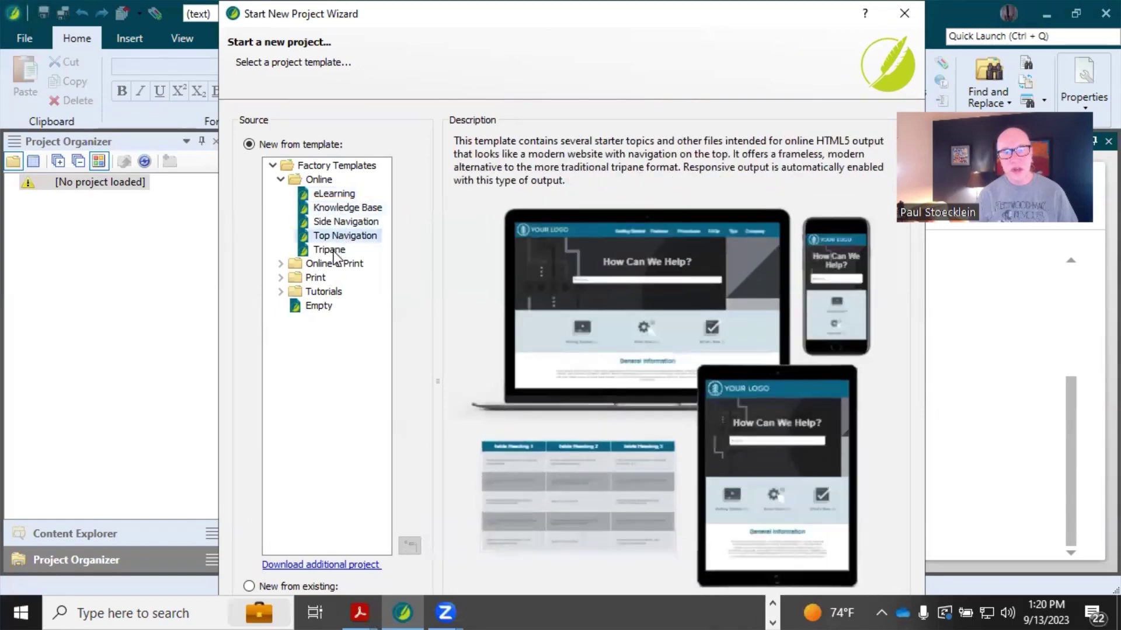
click(334, 251)
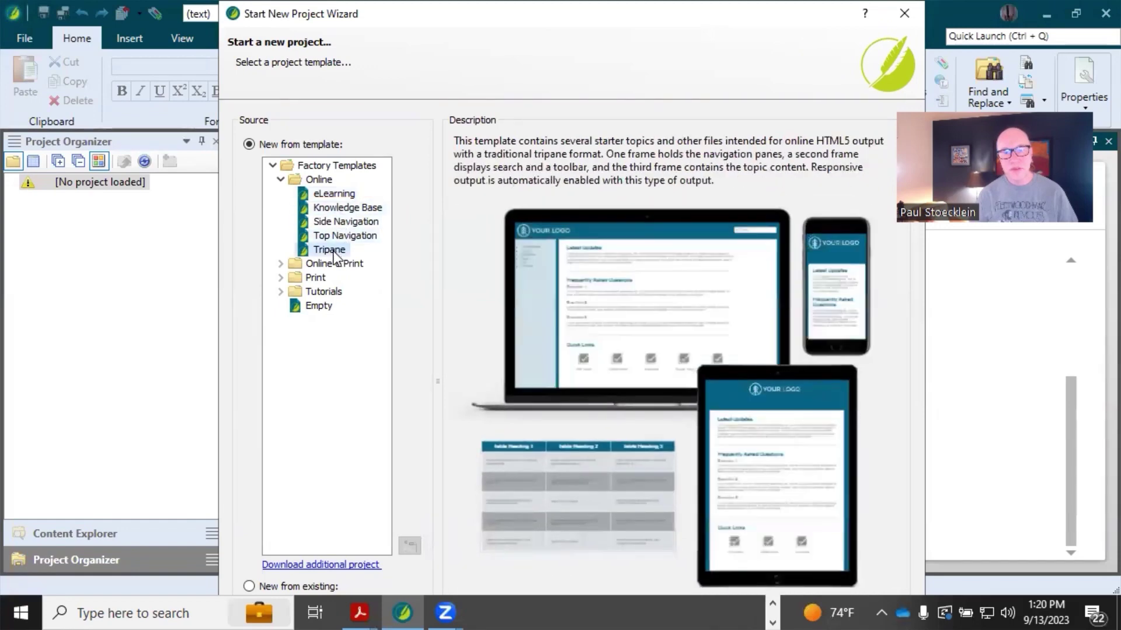
click(332, 194)
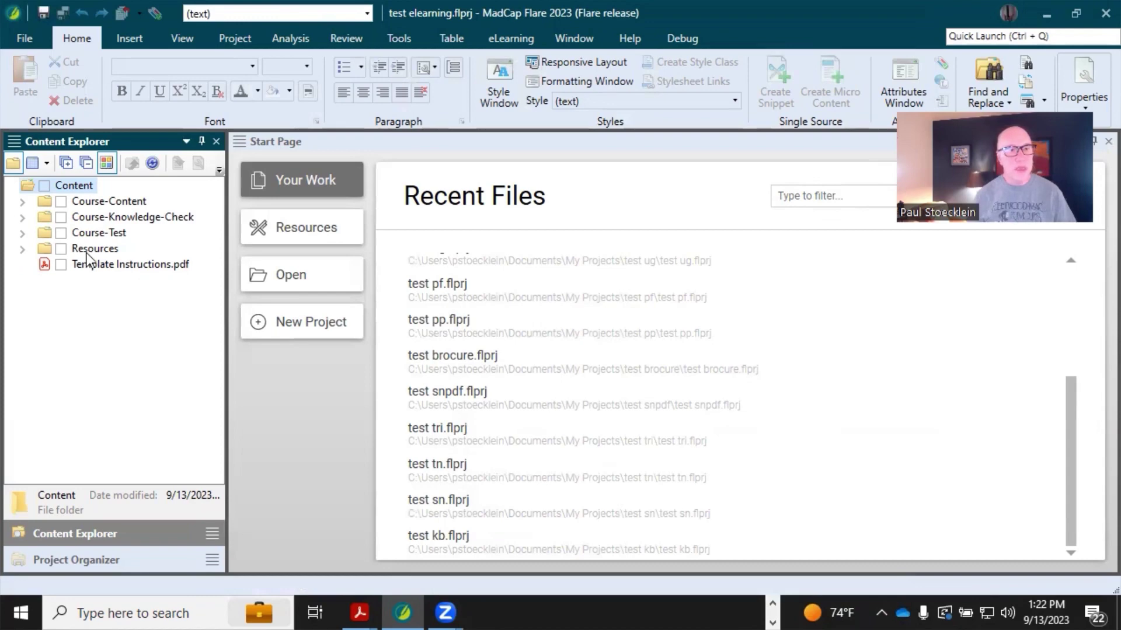
Step: Examine the eLearning project's Course-Content, Course-Knowledge-Check, Course-Test and Resources folders one after another
click(23, 202)
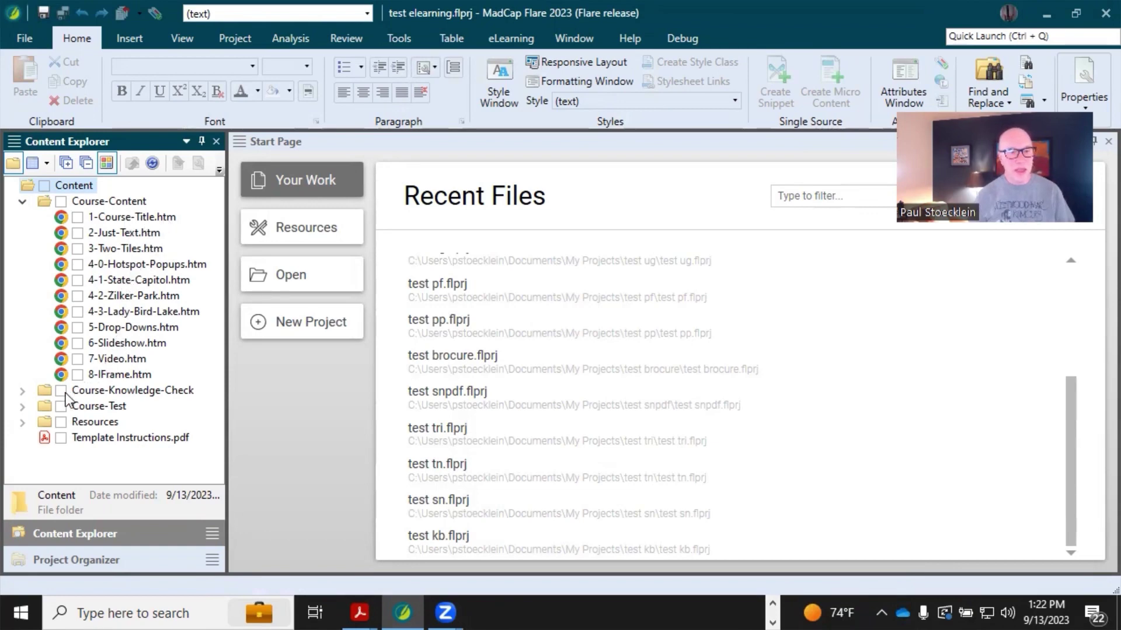
click(23, 202)
click(22, 219)
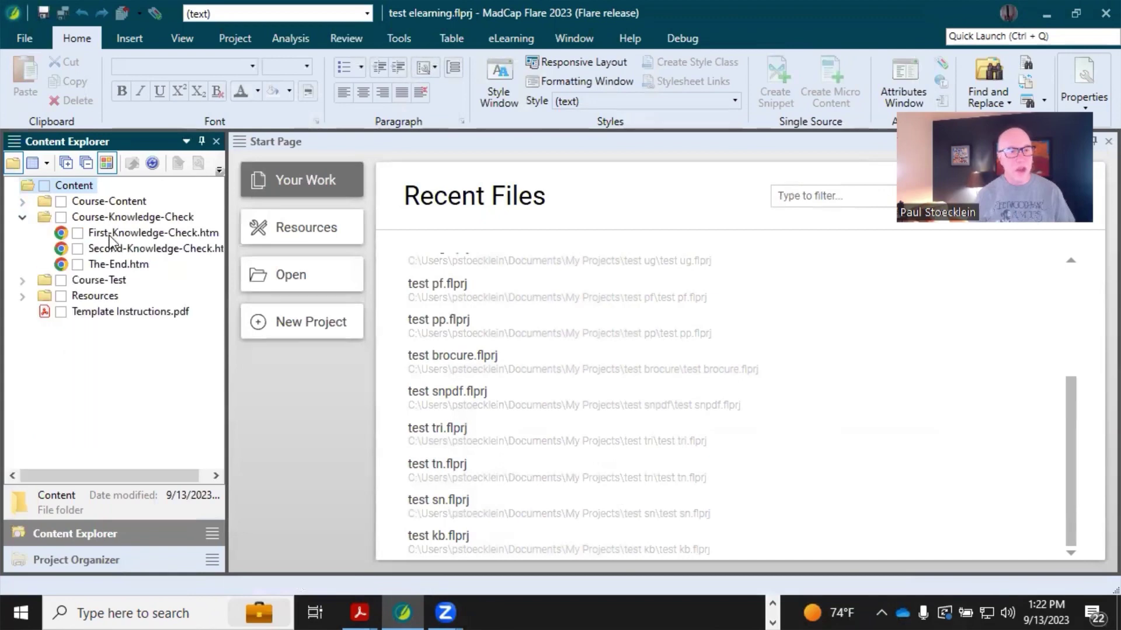
click(22, 280)
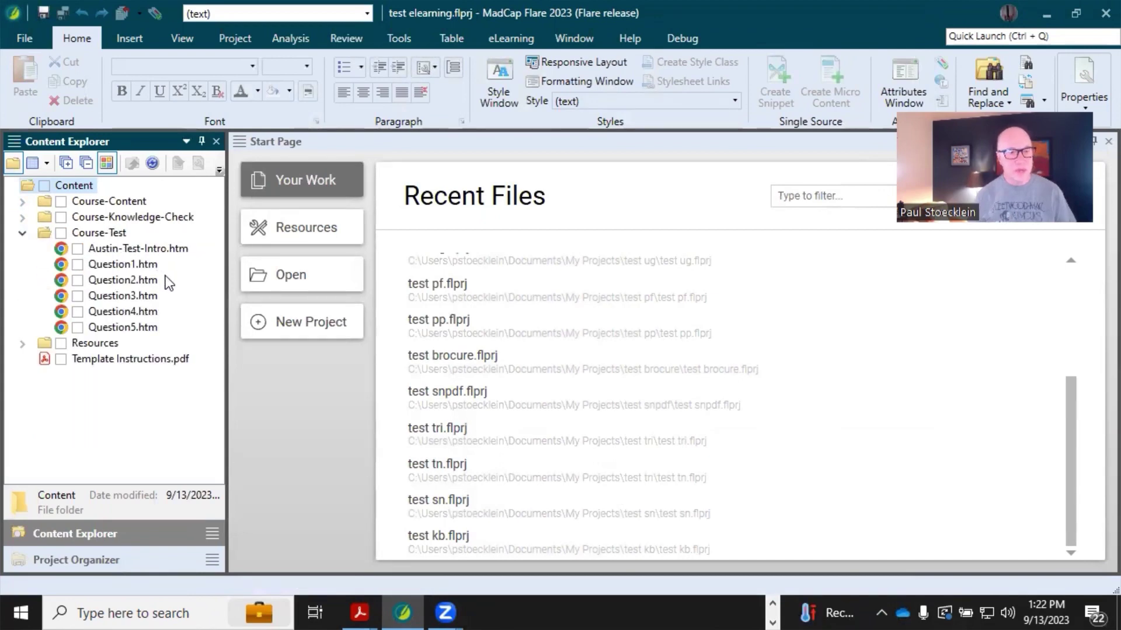
click(23, 233)
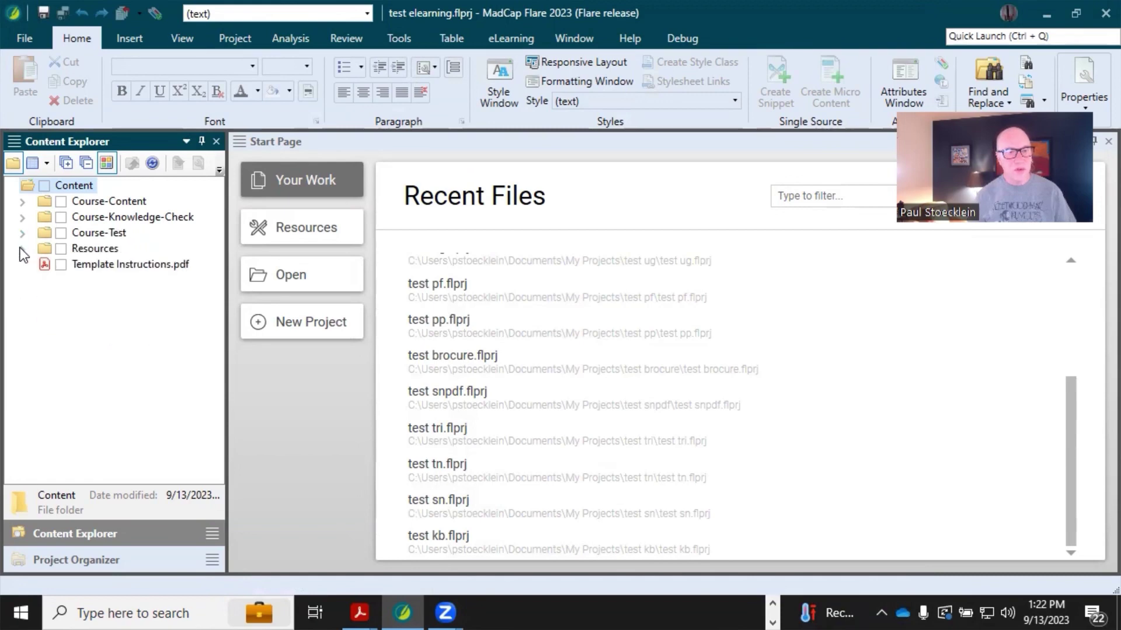
click(21, 249)
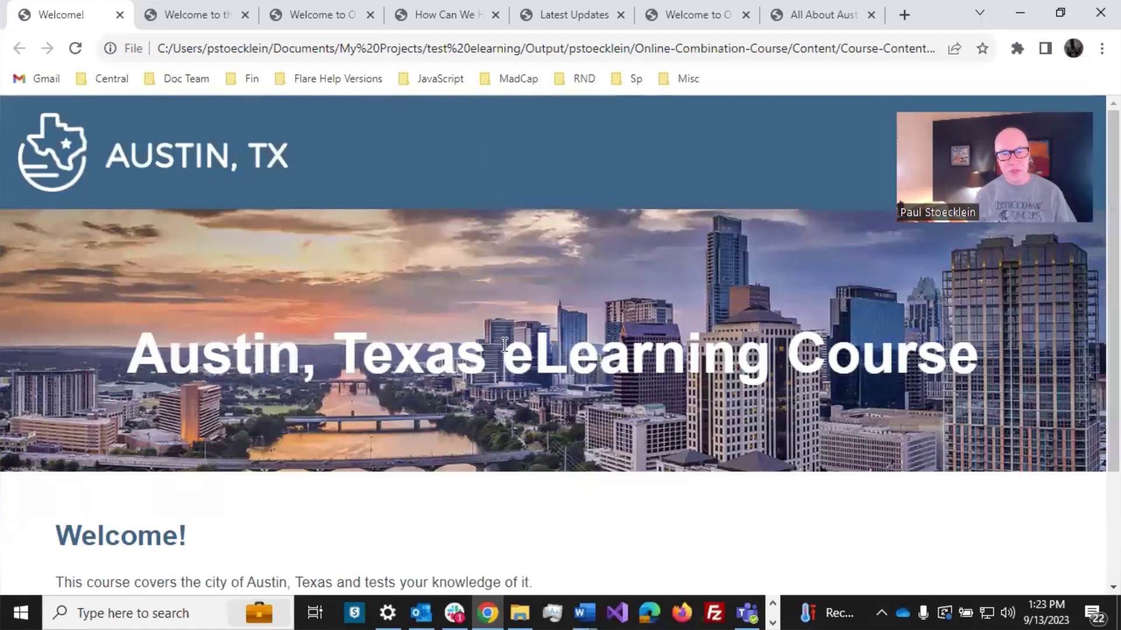
Step: In the browser output, start the Austin, Texas eLearning Course and page forward to the First Knowledge Check
scroll(501, 356, down, 3)
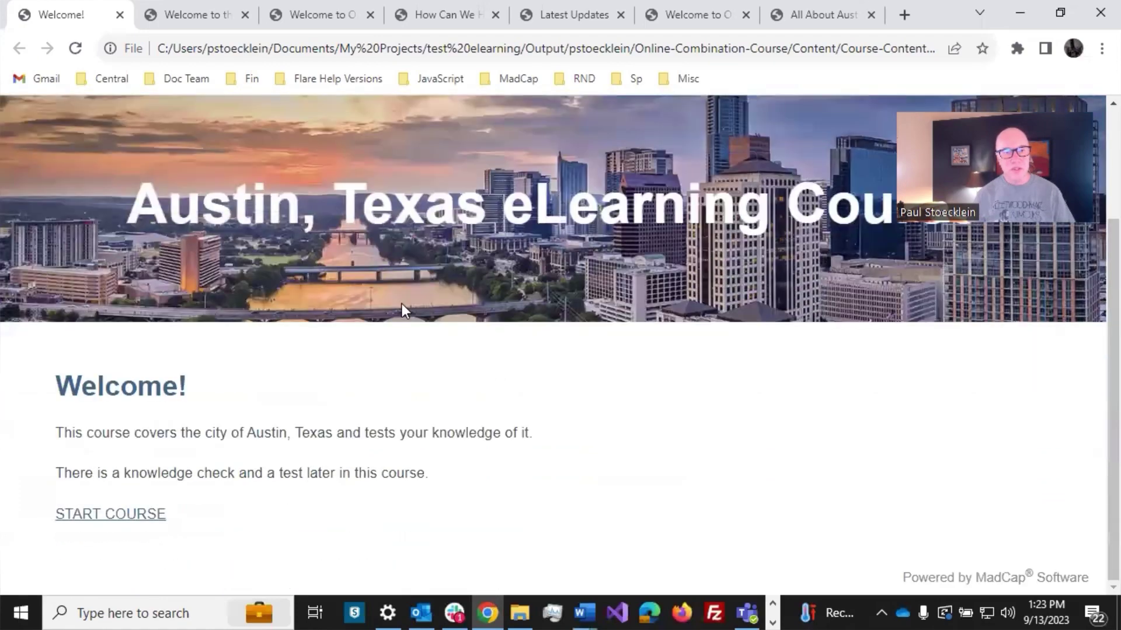
click(115, 516)
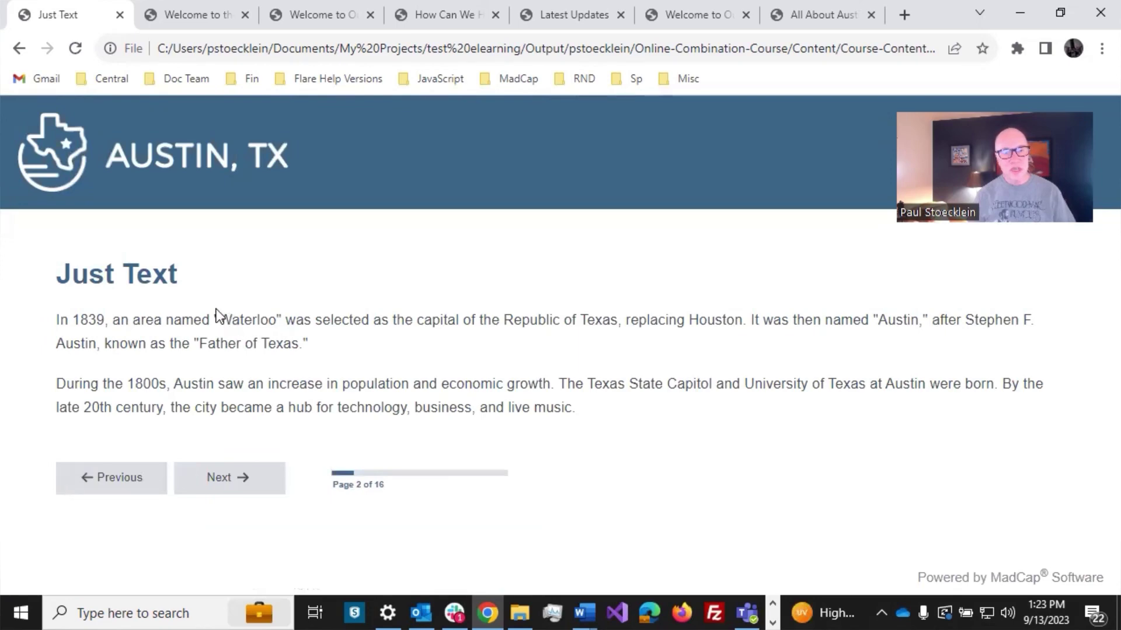
click(242, 480)
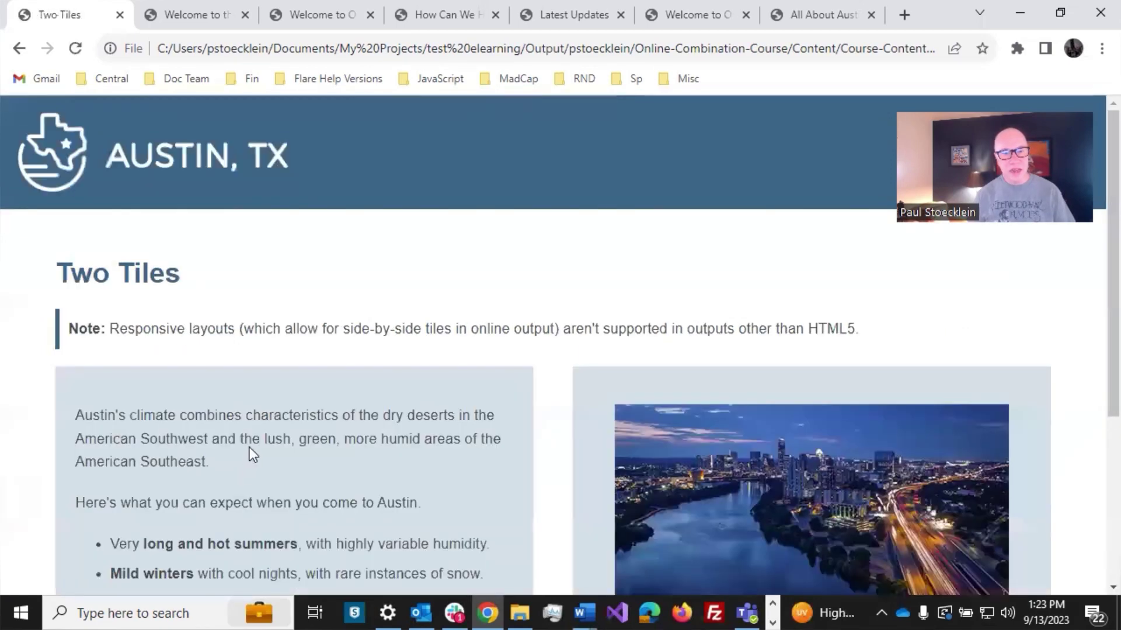
scroll(265, 376, down, 5)
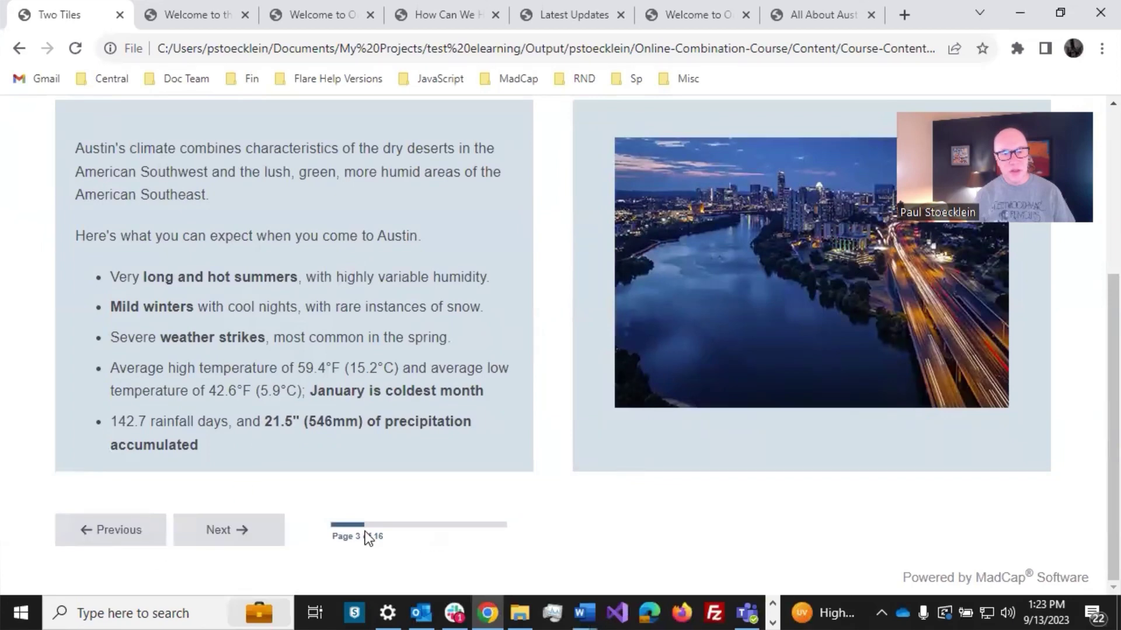
click(242, 532)
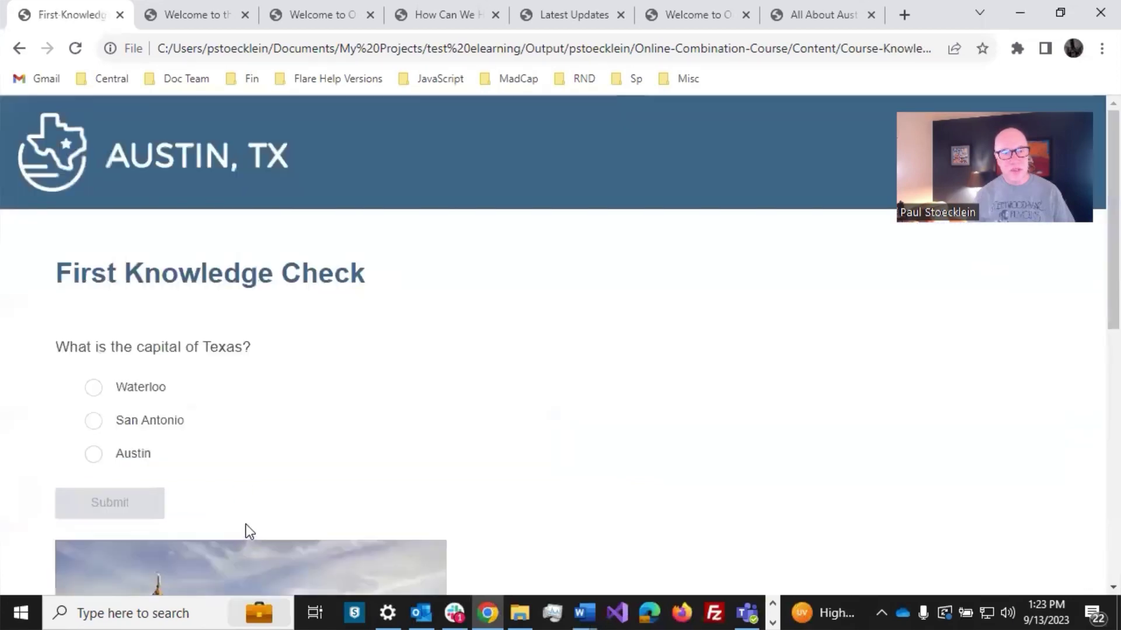
Step: Answer the question about the capital of Texas with Austin, submit it and view the rest of the page
scroll(269, 437, down, 3)
scroll(320, 321, up, 3)
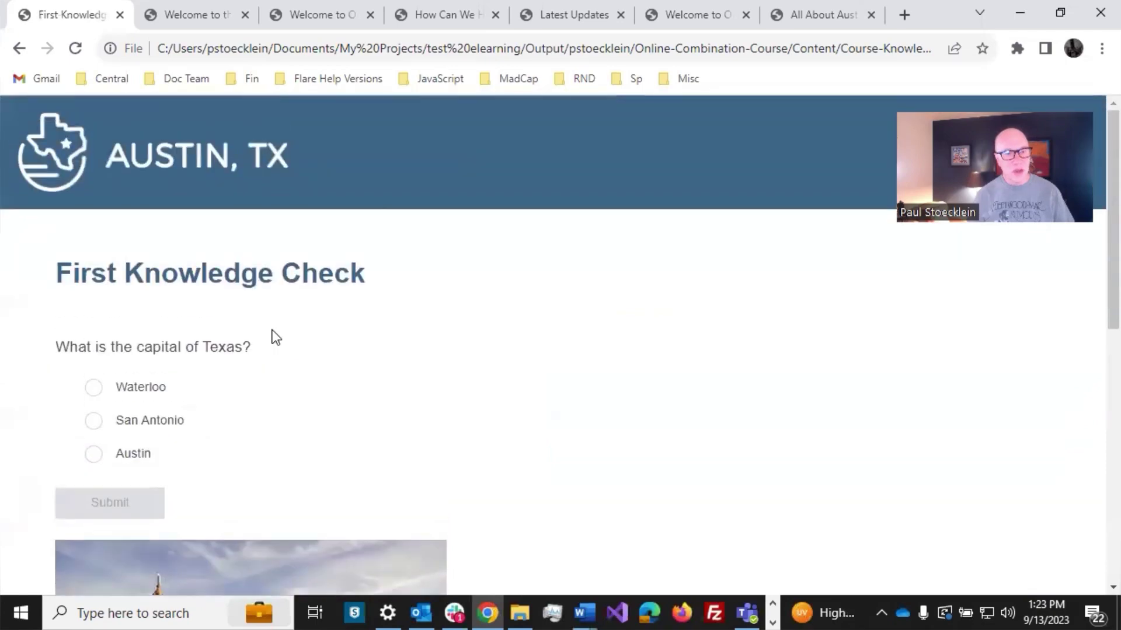
click(96, 456)
scroll(289, 420, down, 3)
click(100, 331)
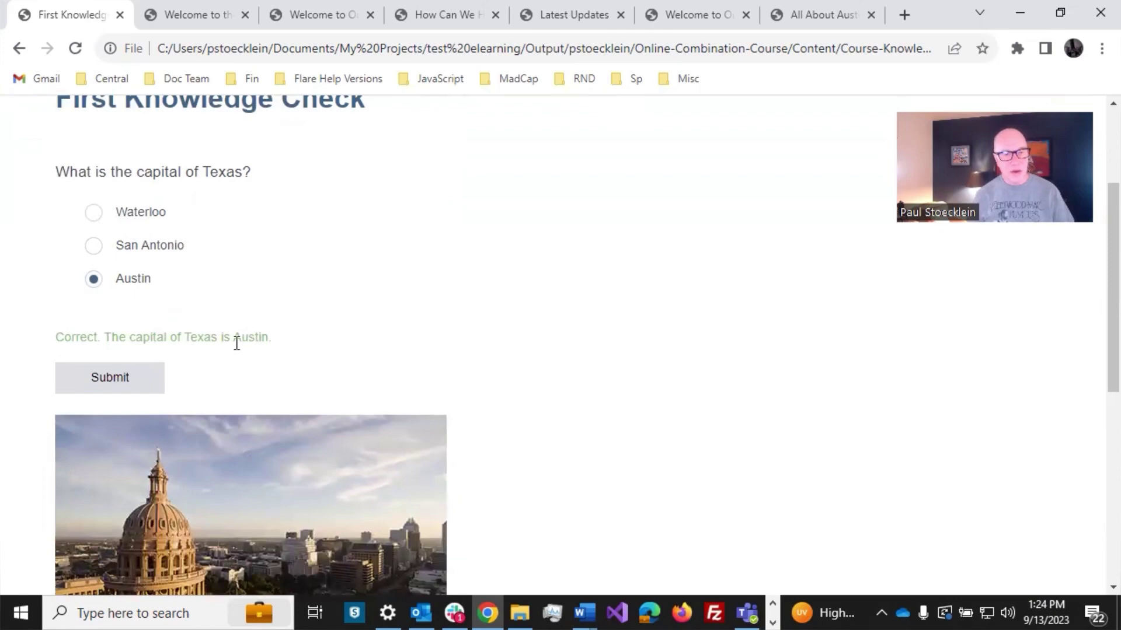
scroll(341, 339, down, 5)
scroll(356, 344, down, 2)
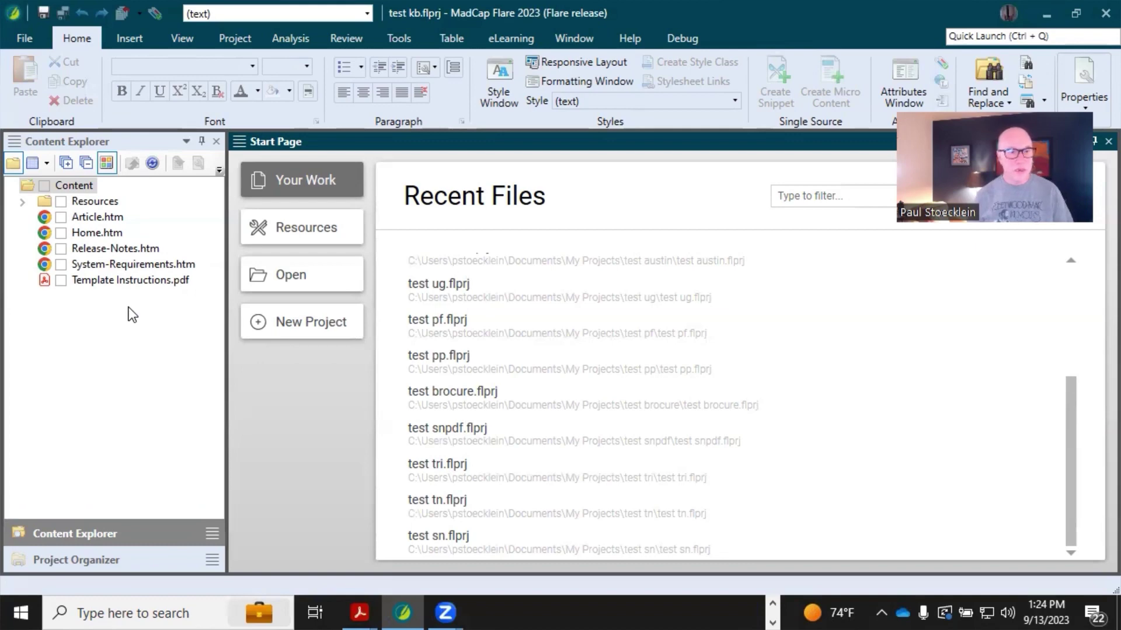
Step: Examine the knowledge base project's Resources folder in its content, plus the Targets and TOCs folders in the Project Organizer
click(23, 202)
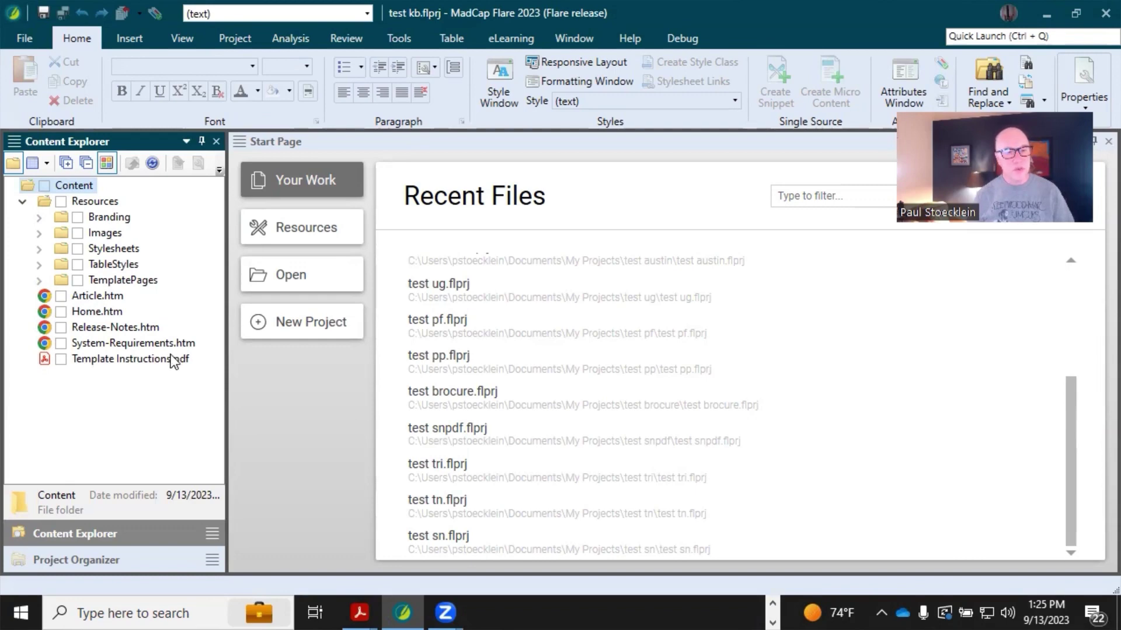
click(100, 558)
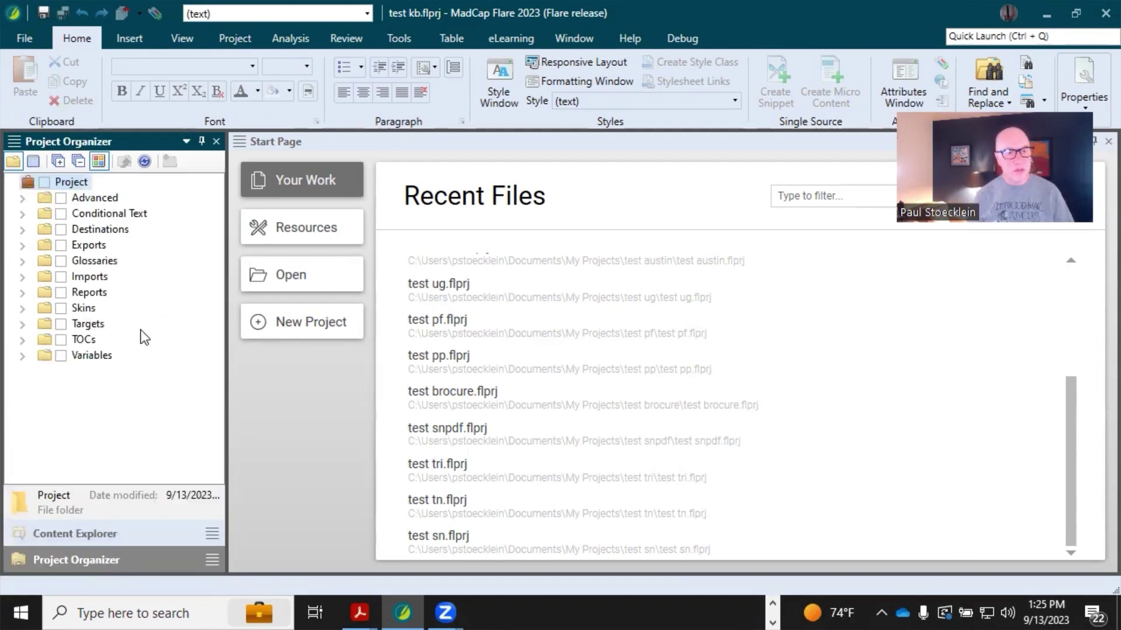
click(22, 324)
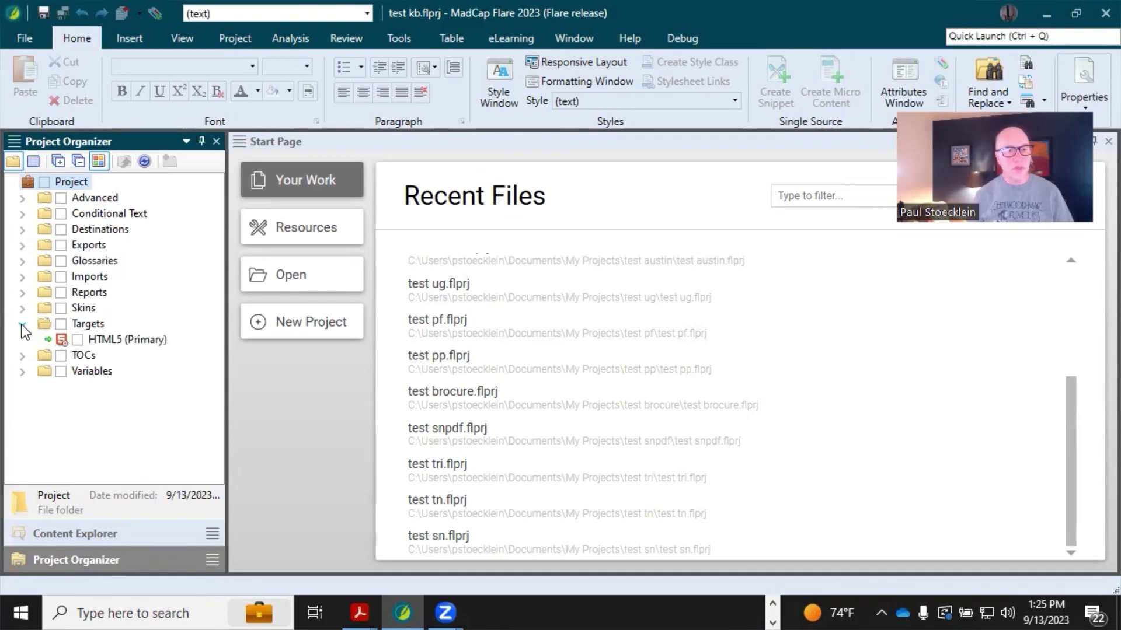
click(23, 353)
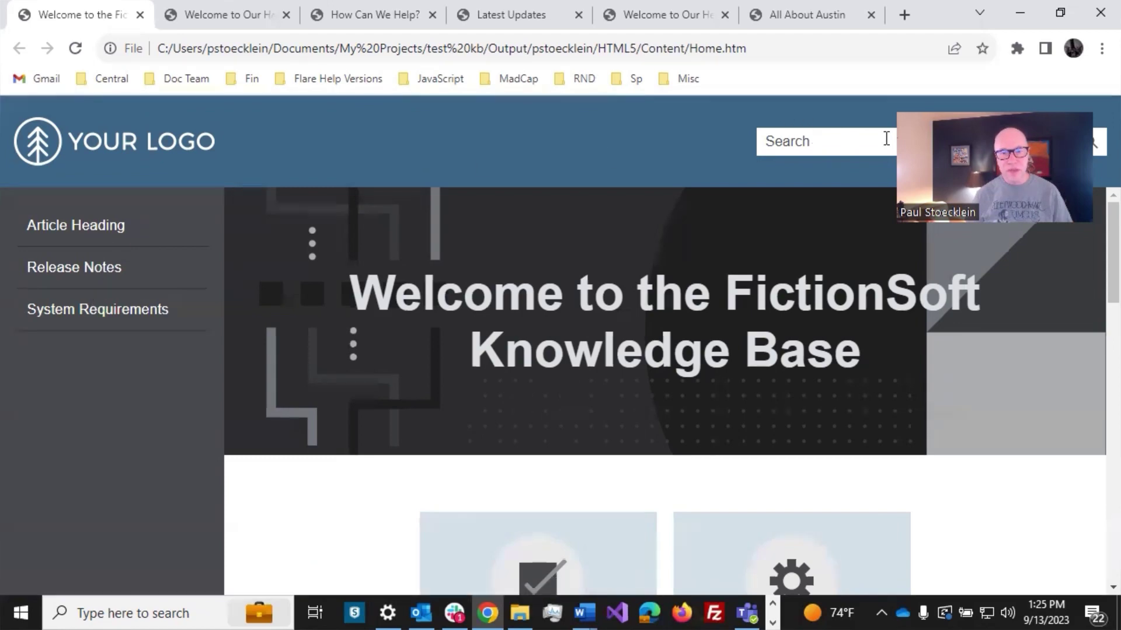
Step: Review the FictionSoft Knowledge Base home page in the browser, expanding What's New? and Configuration Options, down to the footer
scroll(611, 316, down, 5)
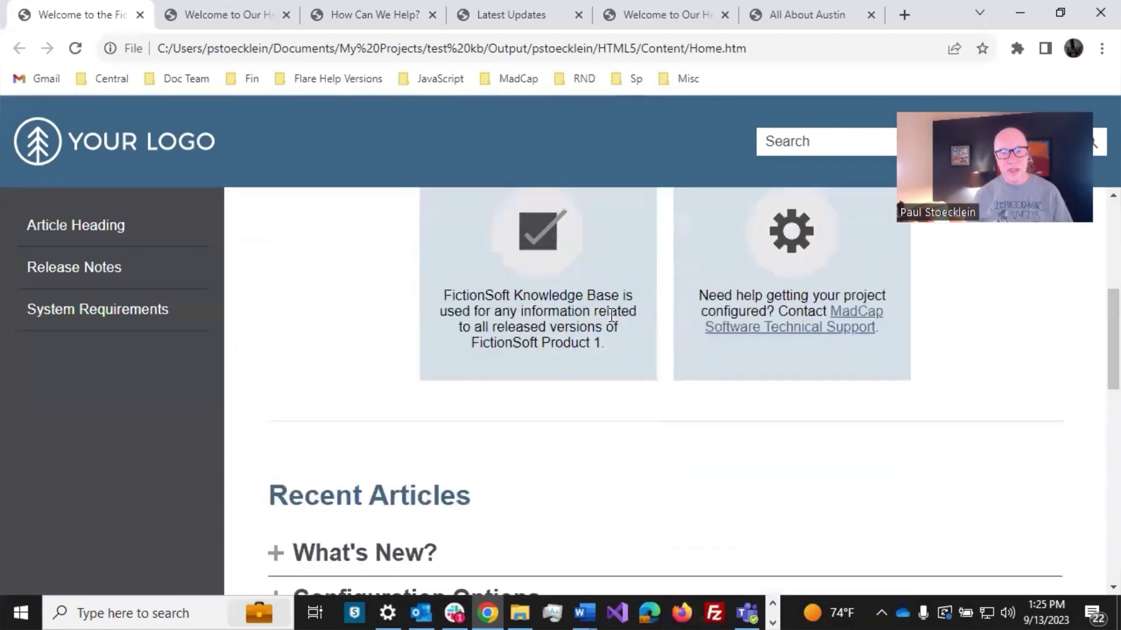
scroll(611, 316, down, 3)
scroll(611, 318, up, 3)
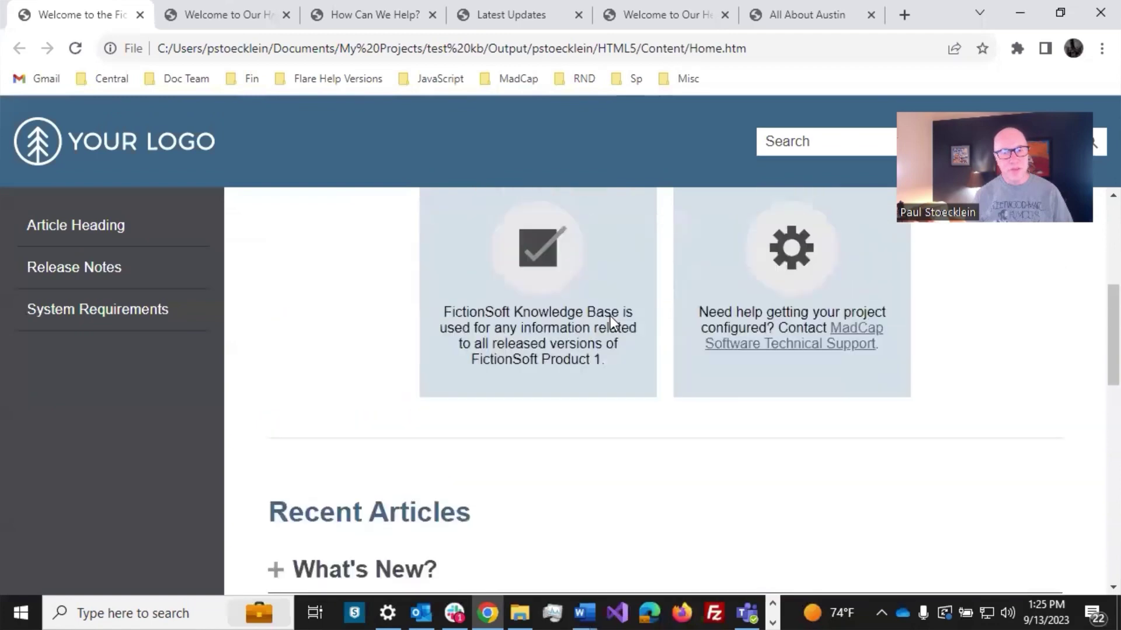
scroll(609, 319, down, 6)
click(385, 217)
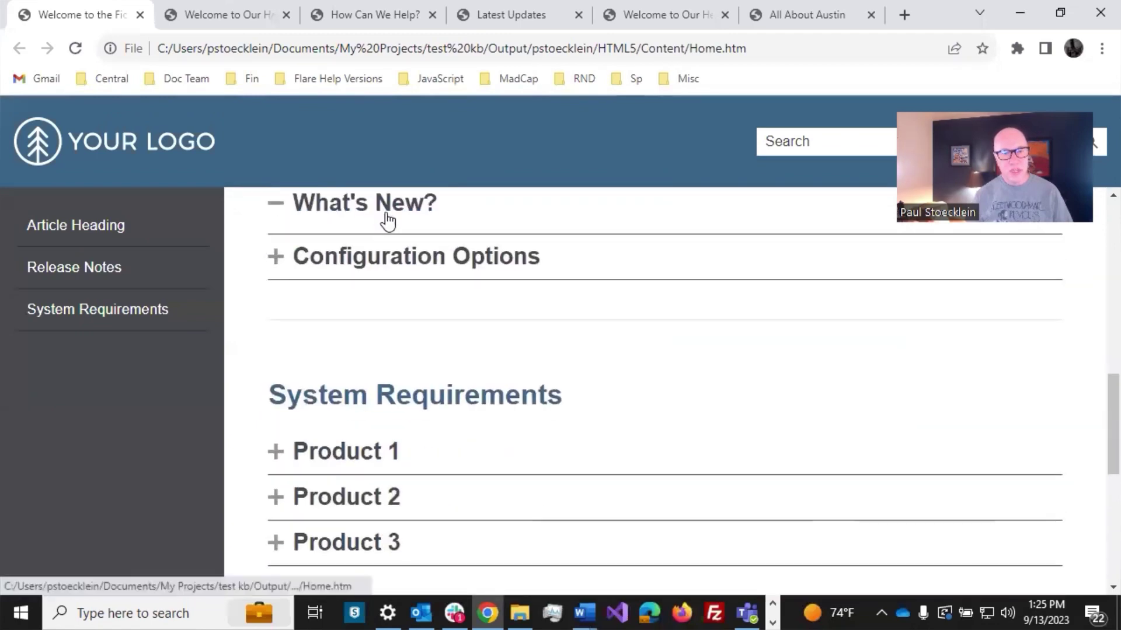
click(438, 292)
scroll(482, 418, down, 6)
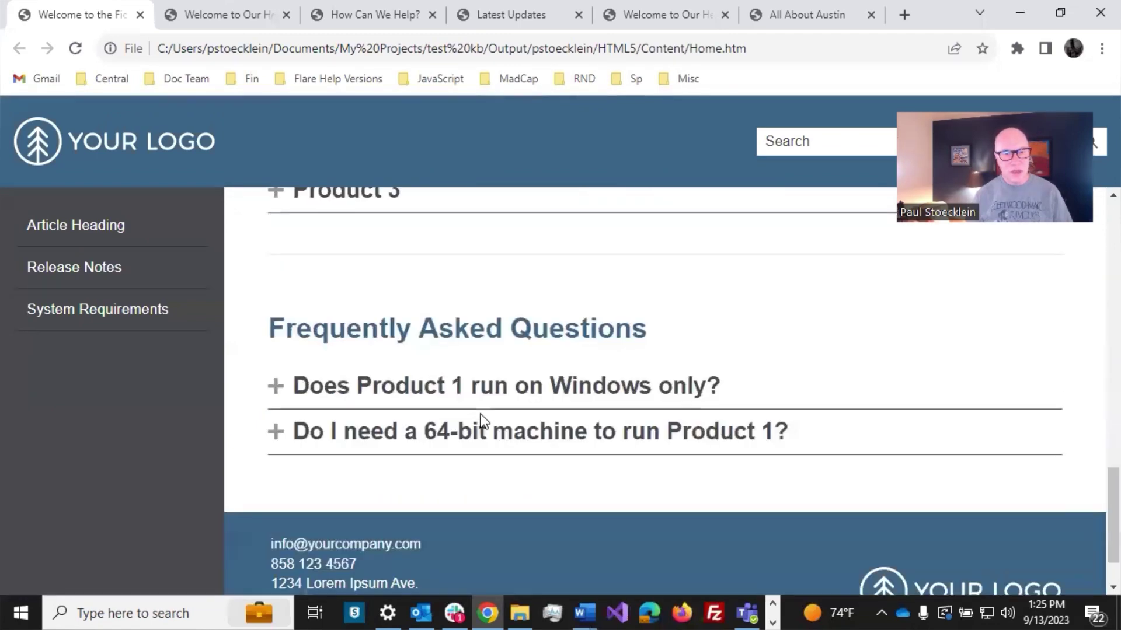
scroll(480, 416, down, 2)
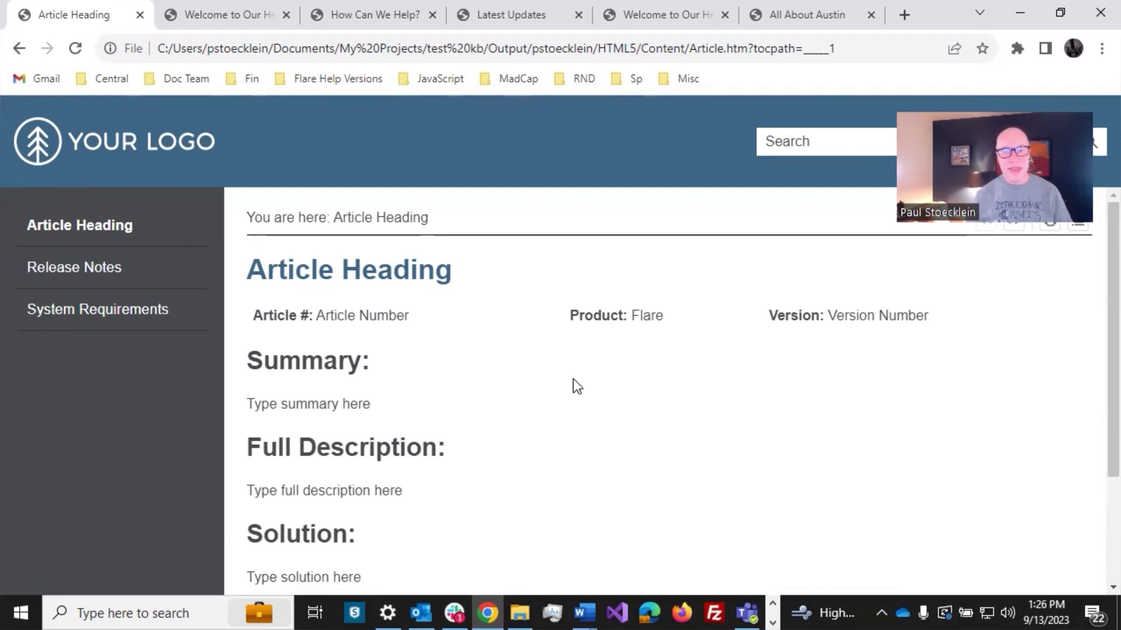
Step: Review the knowledge base output's Article Heading page, plus its Release Notes and System Requirements topics
scroll(573, 408, down, 3)
scroll(570, 413, up, 3)
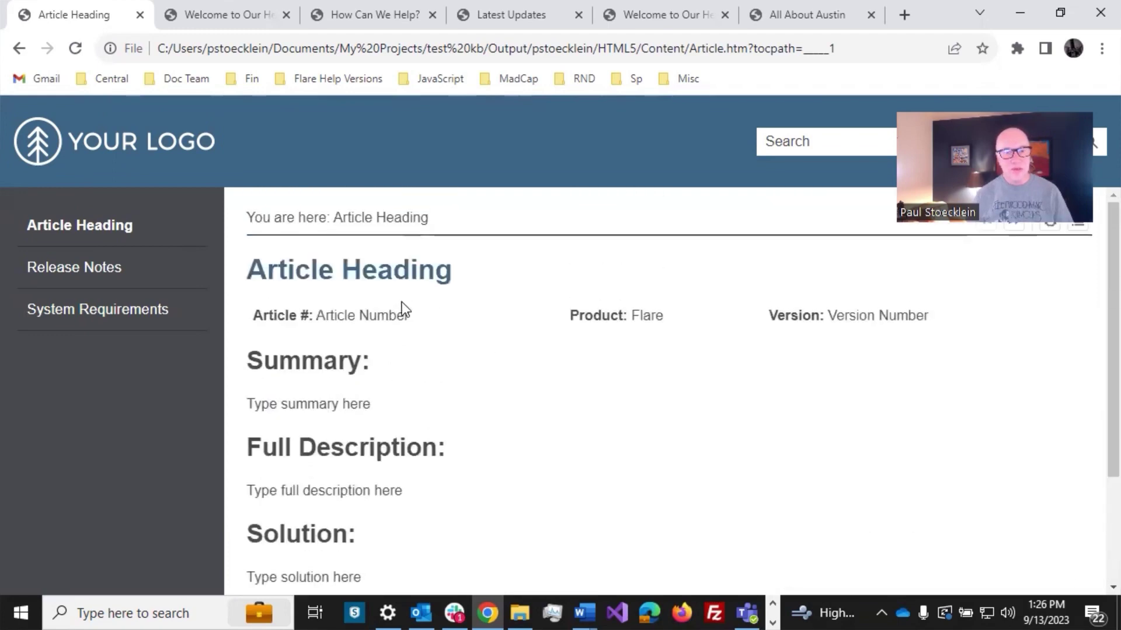
click(105, 275)
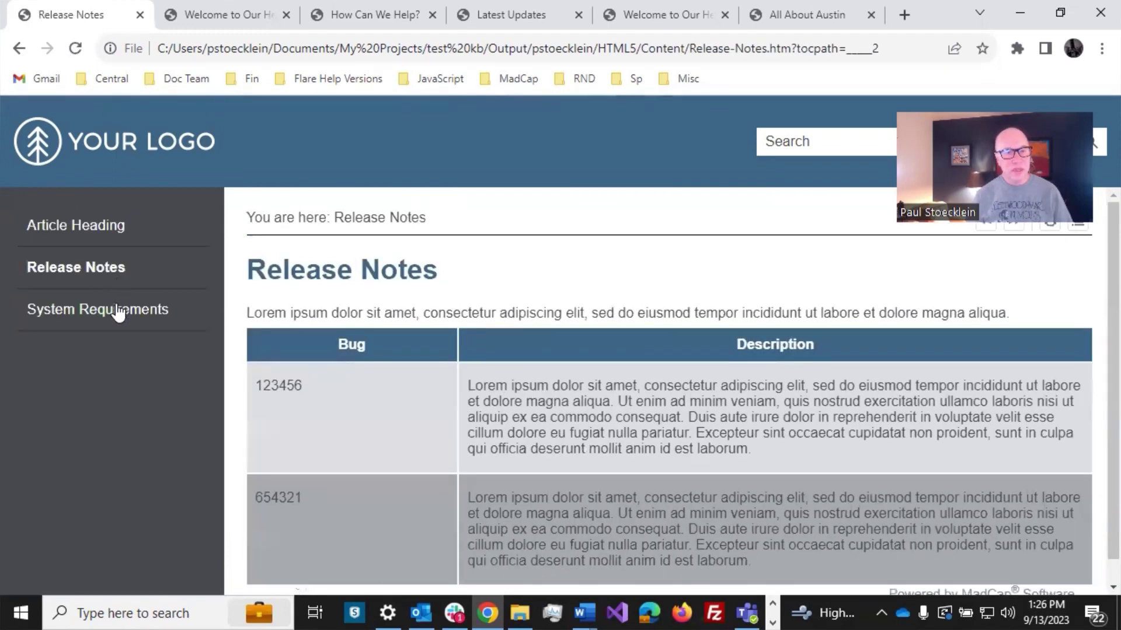
click(118, 313)
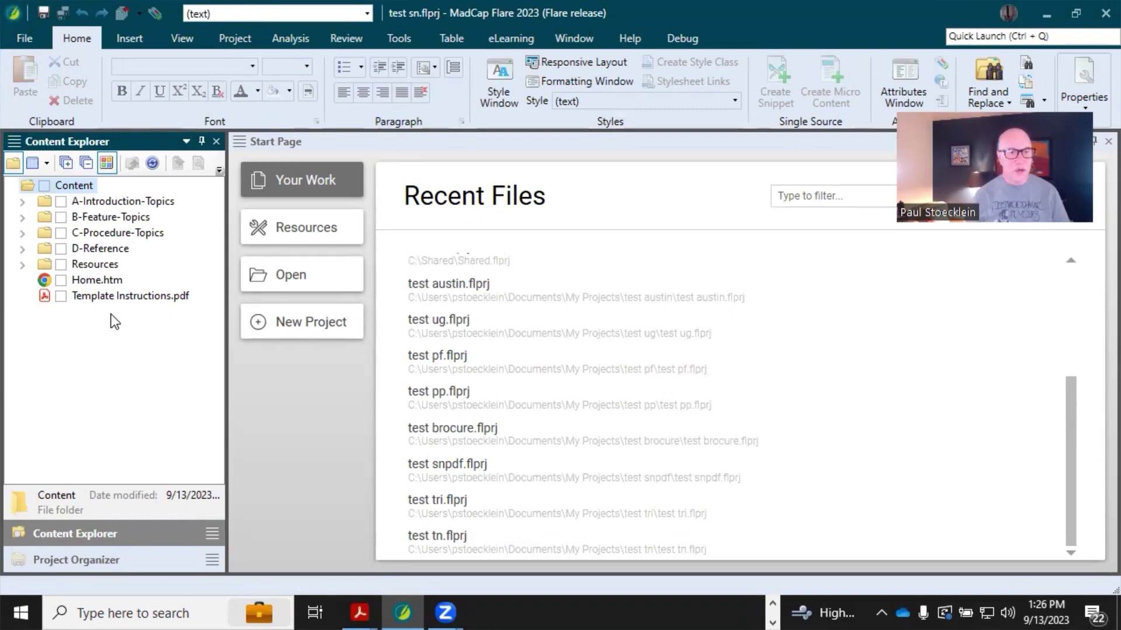
Step: Switch to Flare and examine the side navigation project's content by expanding the introduction, feature, procedure, reference and Resources folders
click(24, 202)
click(24, 264)
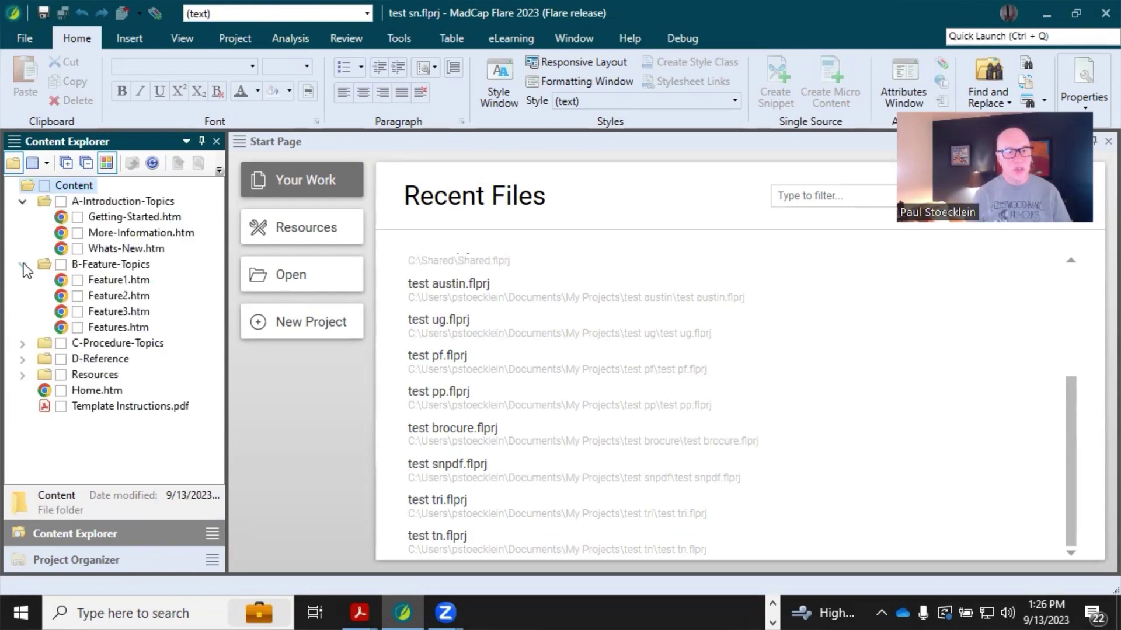
click(23, 343)
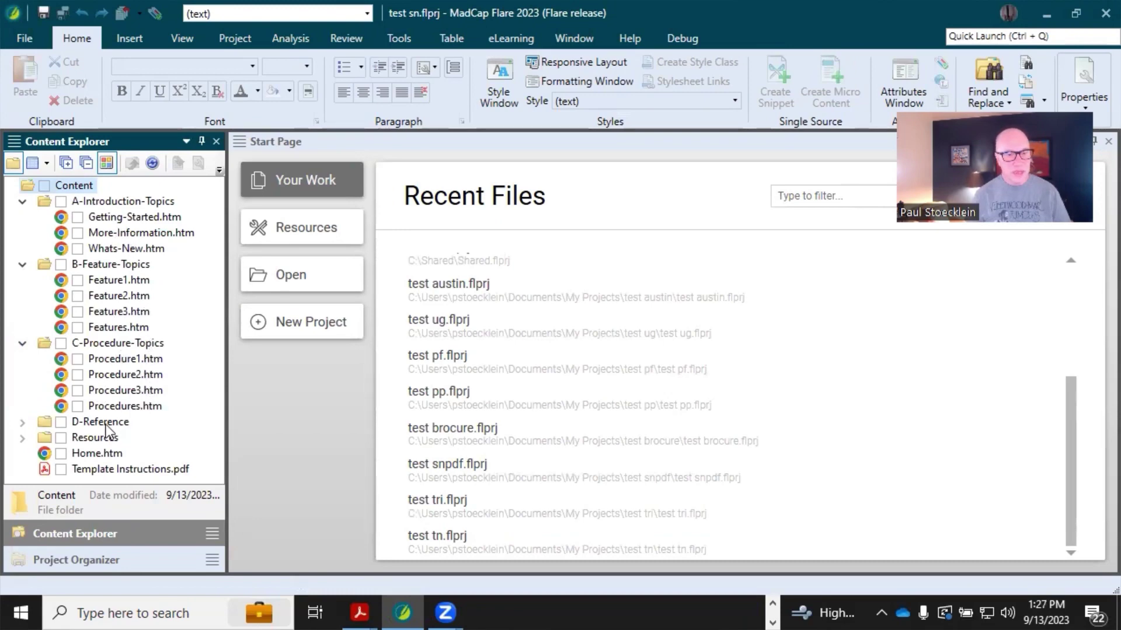
click(23, 423)
scroll(35, 435, down, 1)
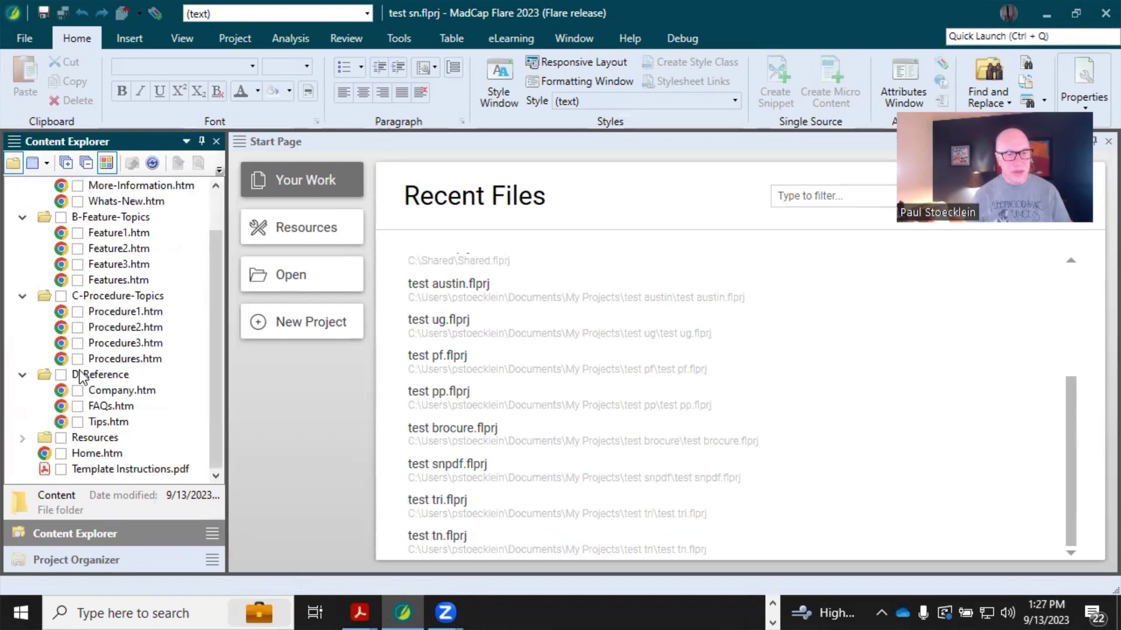
click(22, 437)
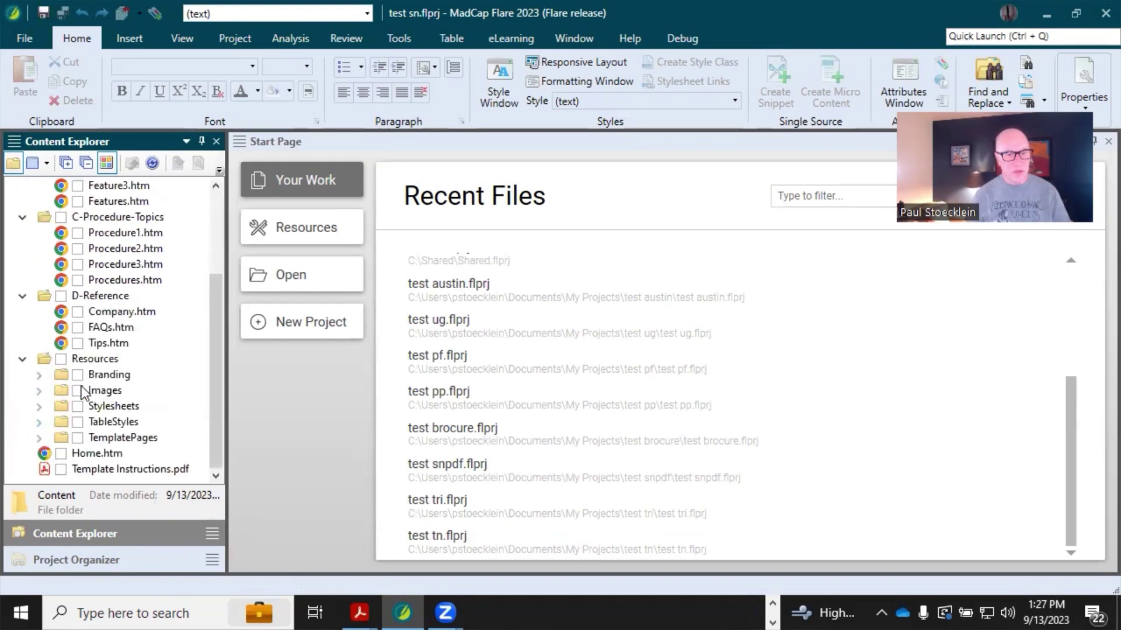
scroll(107, 362, up, 3)
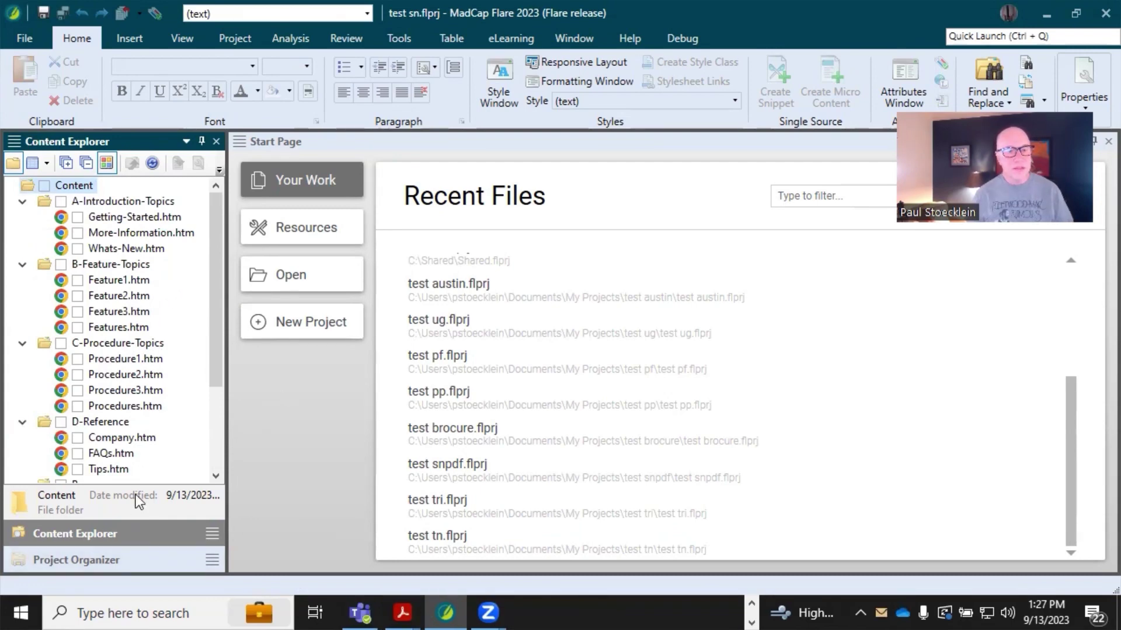
Step: Open the Side-Navigation skin from the Skins folder in the Project Organizer
click(78, 560)
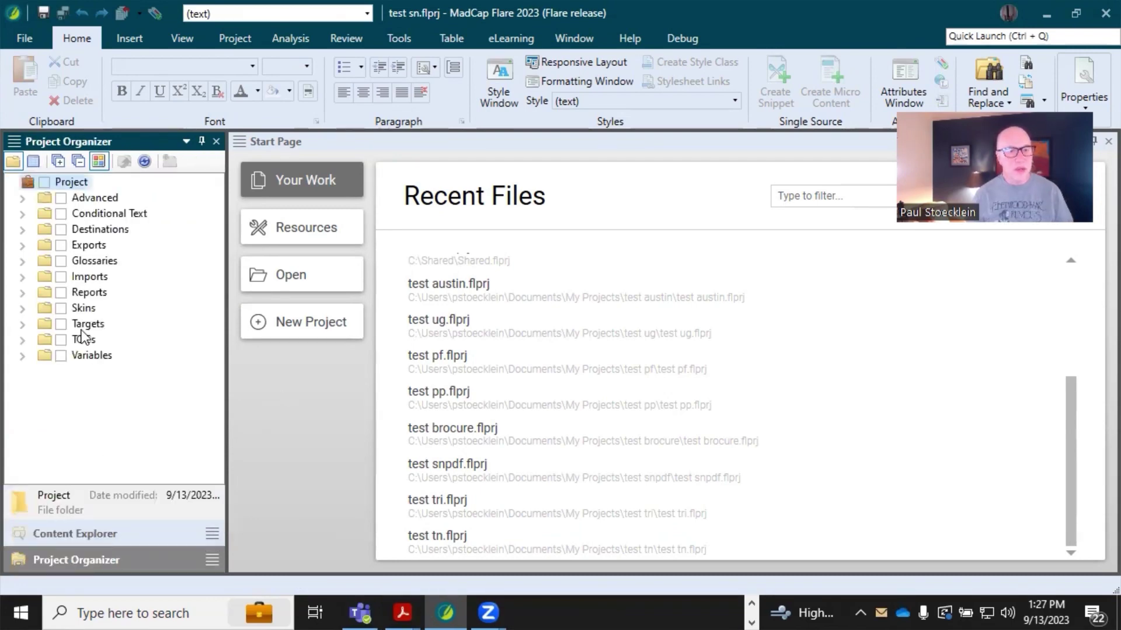
click(23, 309)
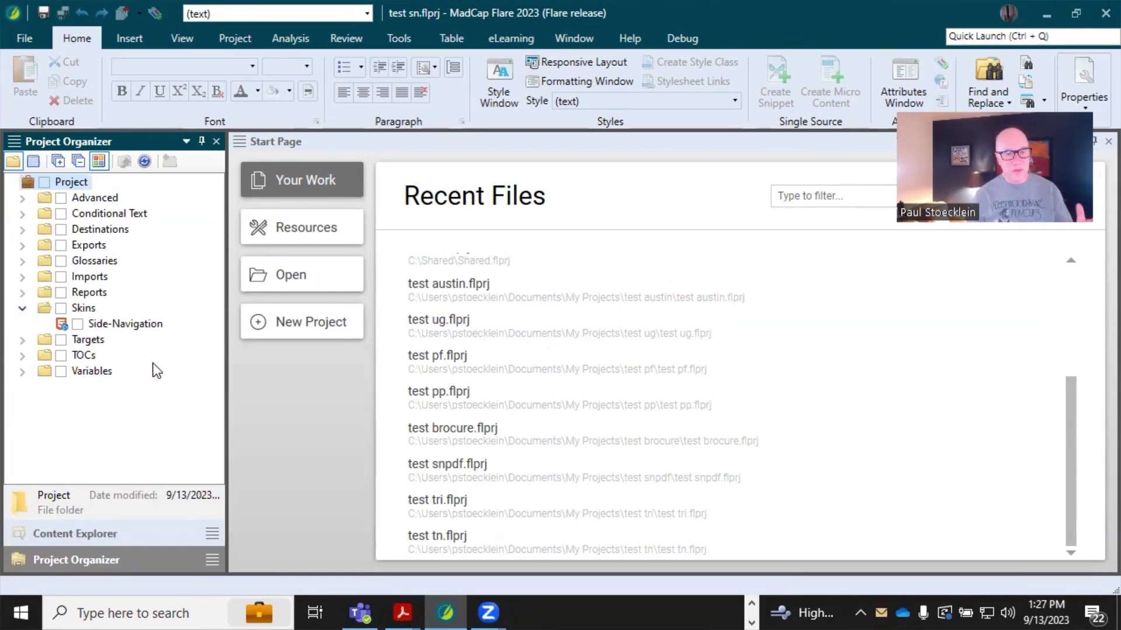
click(110, 323)
double_click(122, 323)
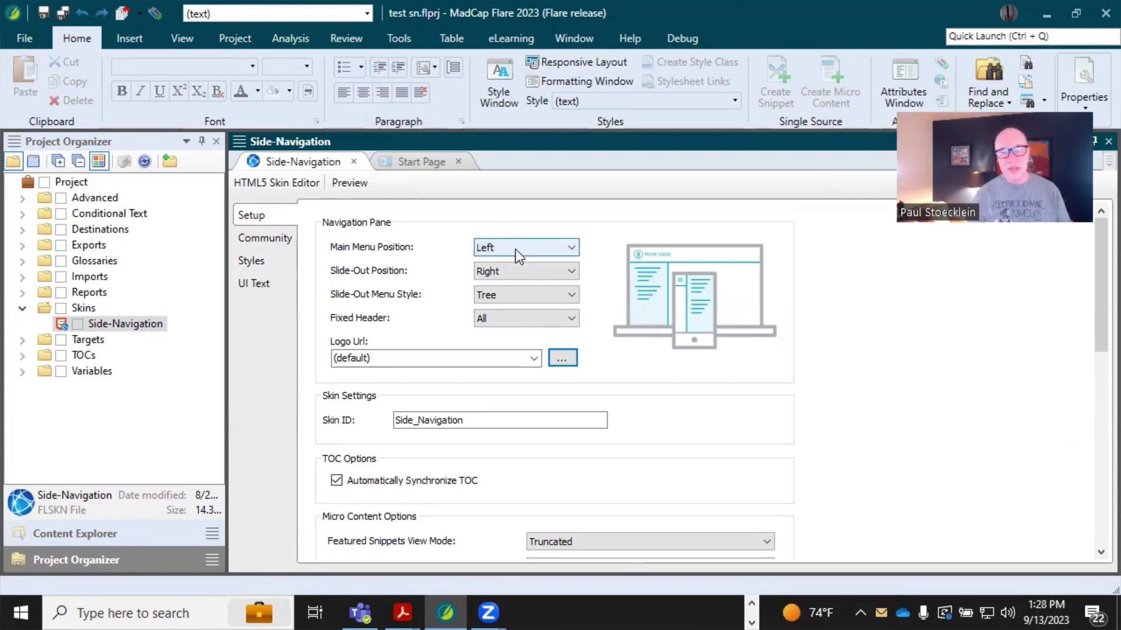
Step: Try Right and Top as the Side-Navigation skin's Main Menu Position, and undo both changes
click(570, 247)
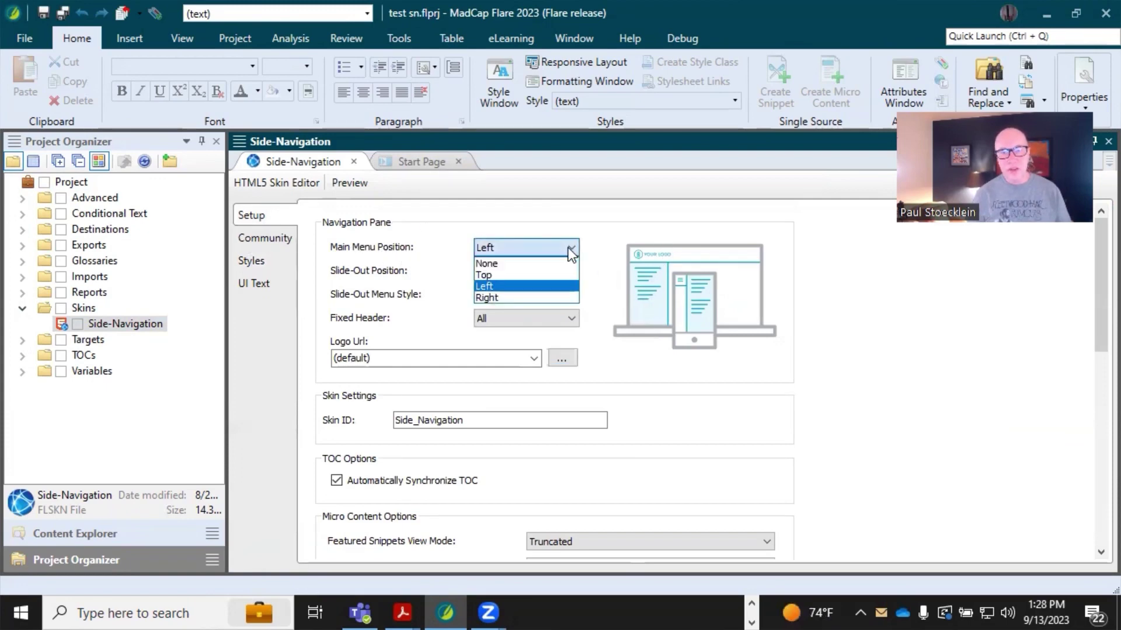
click(503, 298)
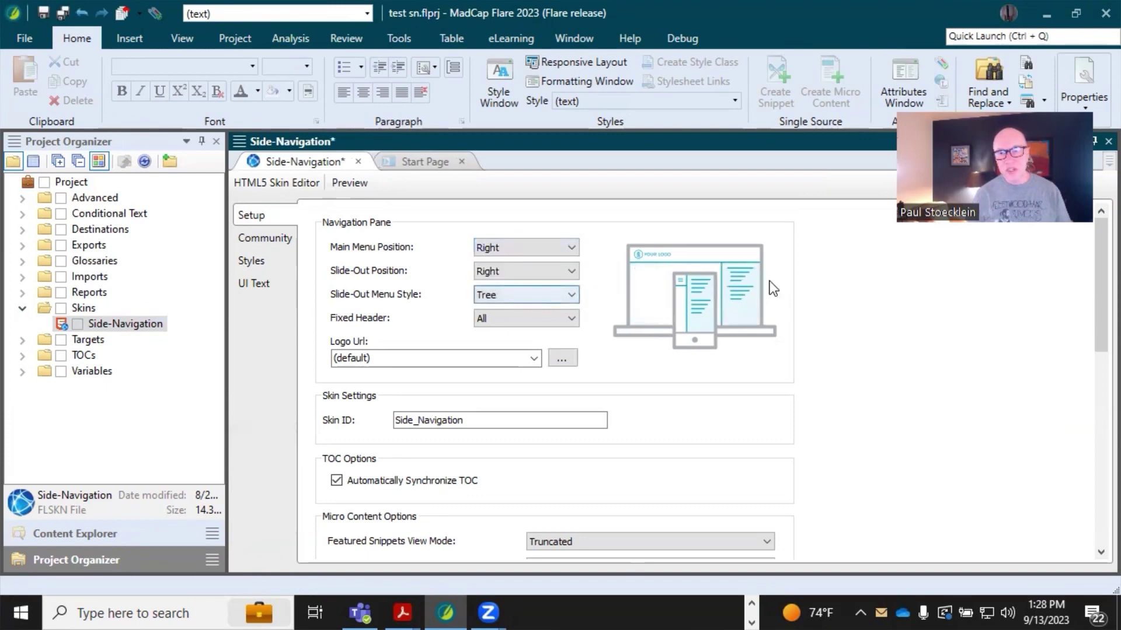
click(566, 248)
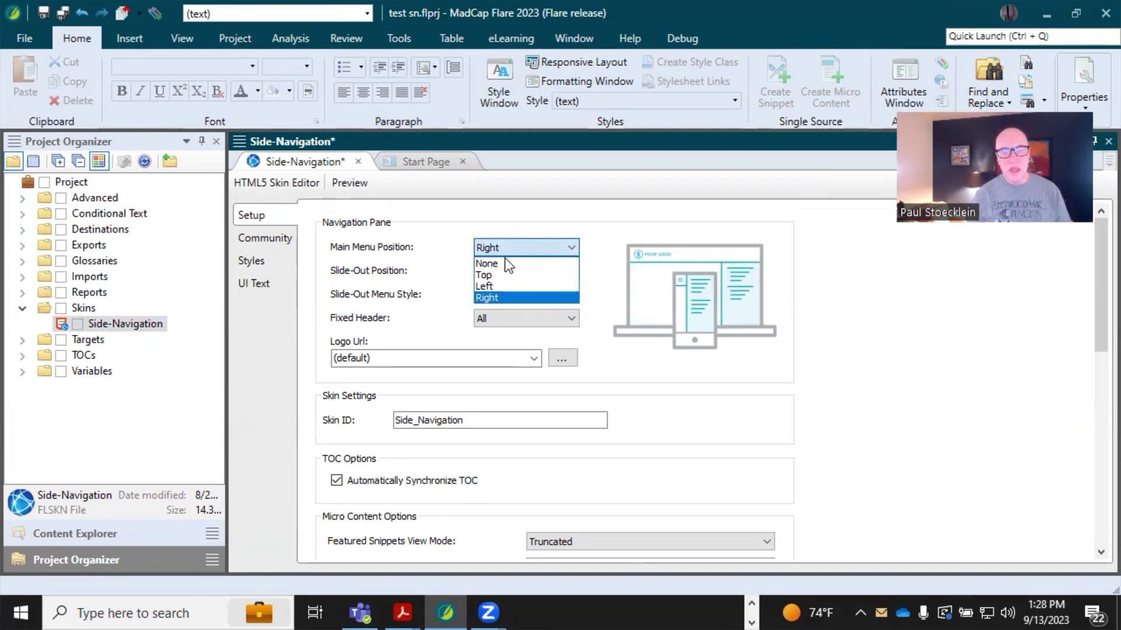
click(496, 275)
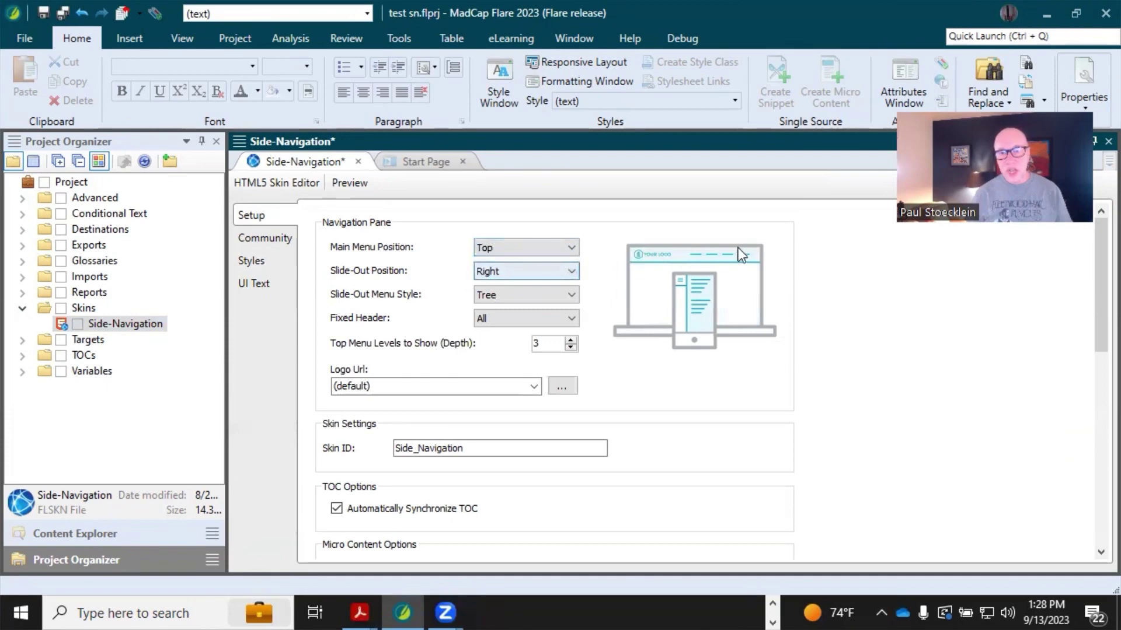
key(ctrl+z)
key(ctrl+z)
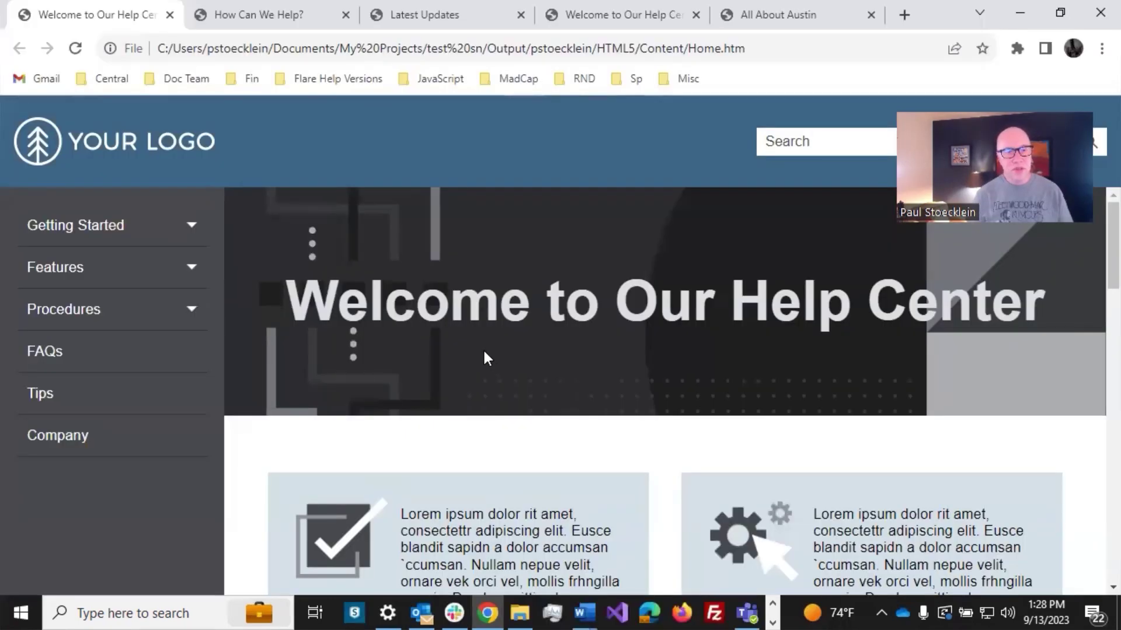
Step: In the browser's side navigation output, view the What's New topic under Getting Started and return to the home page
click(188, 227)
click(111, 260)
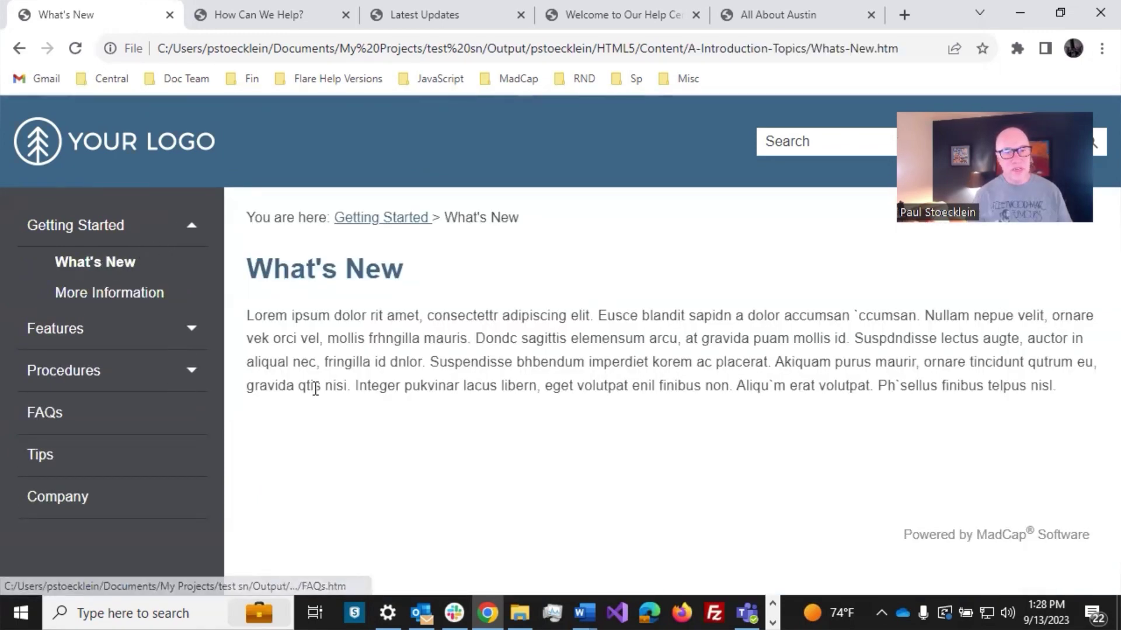
click(136, 153)
Step: Review the Welcome to Our Help Center home page through Latest Updates and the quick links down to the footer
scroll(441, 343, down, 3)
scroll(442, 345, down, 15)
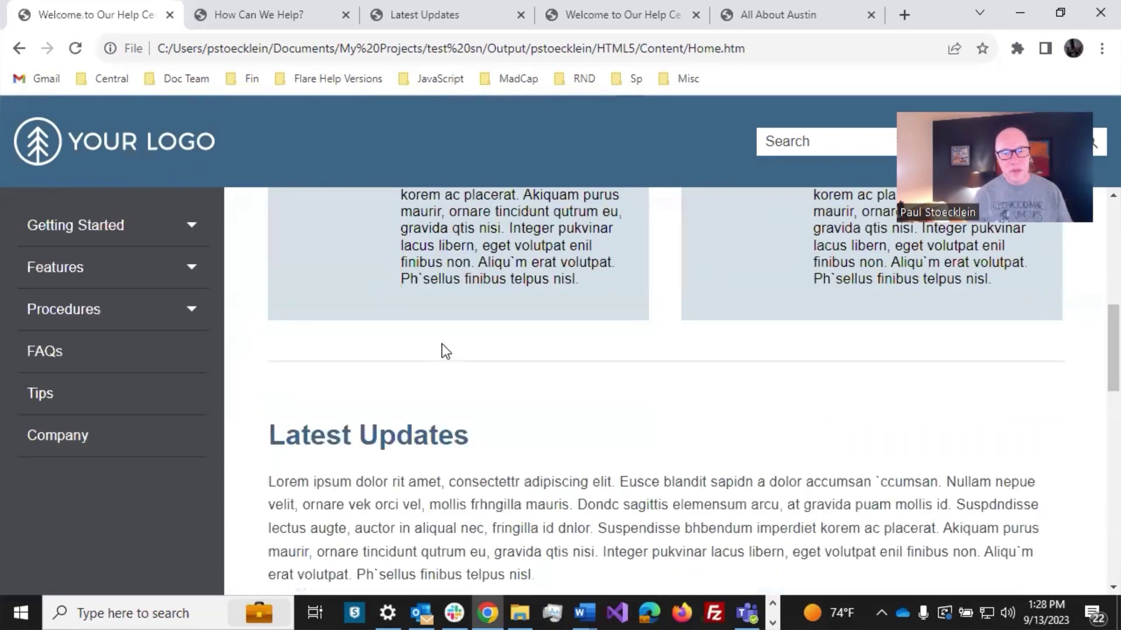
scroll(444, 341, down, 3)
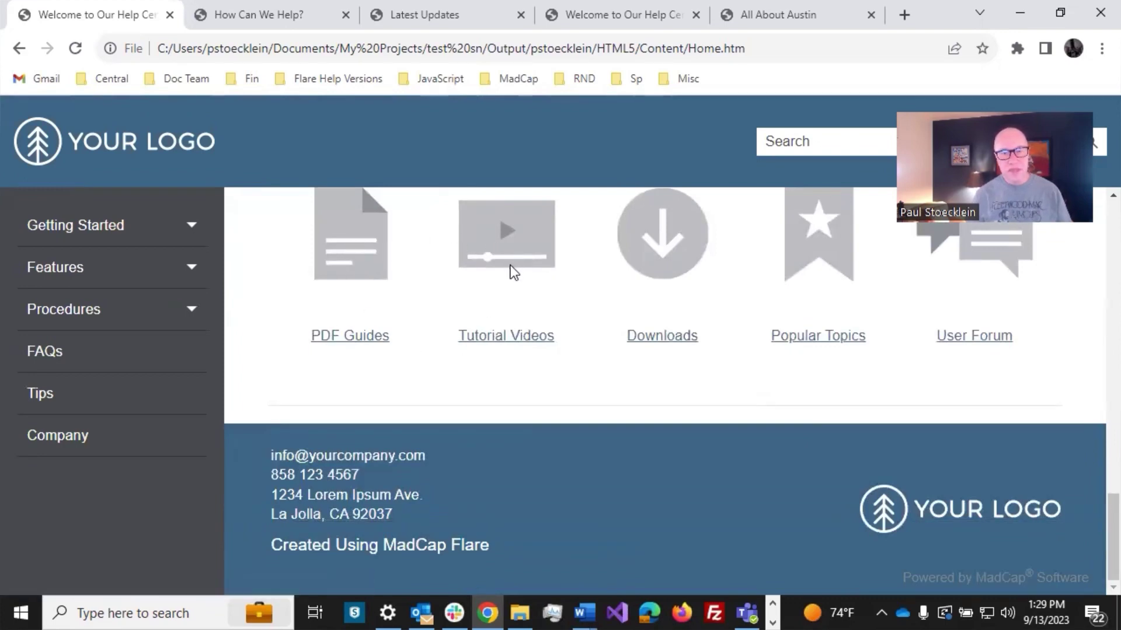
scroll(388, 403, up, 10)
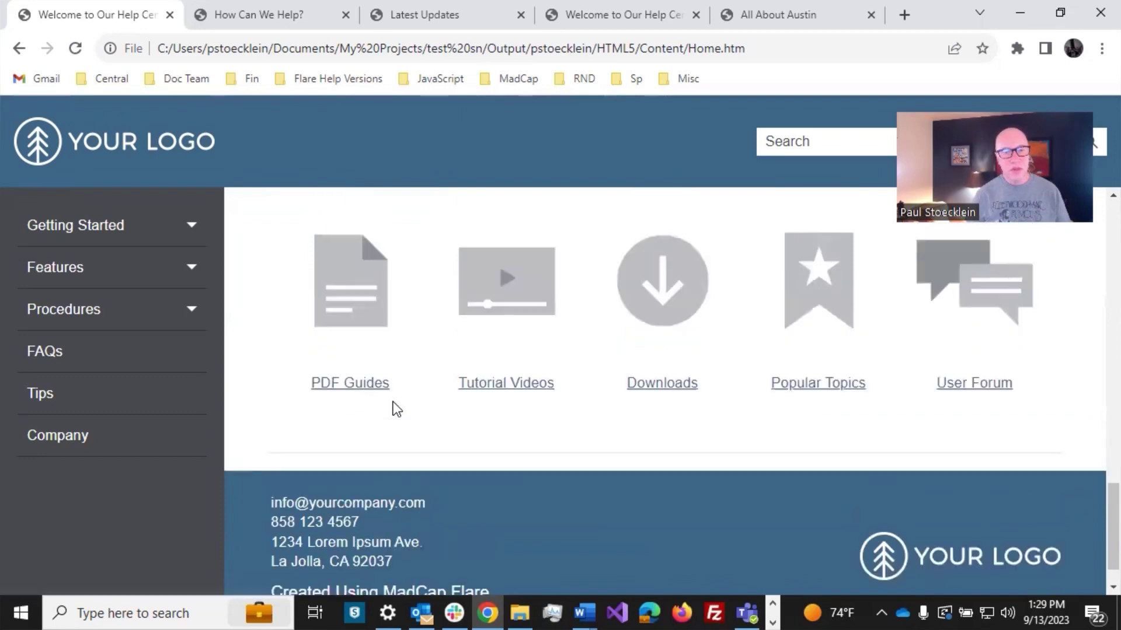
scroll(471, 327, down, 1)
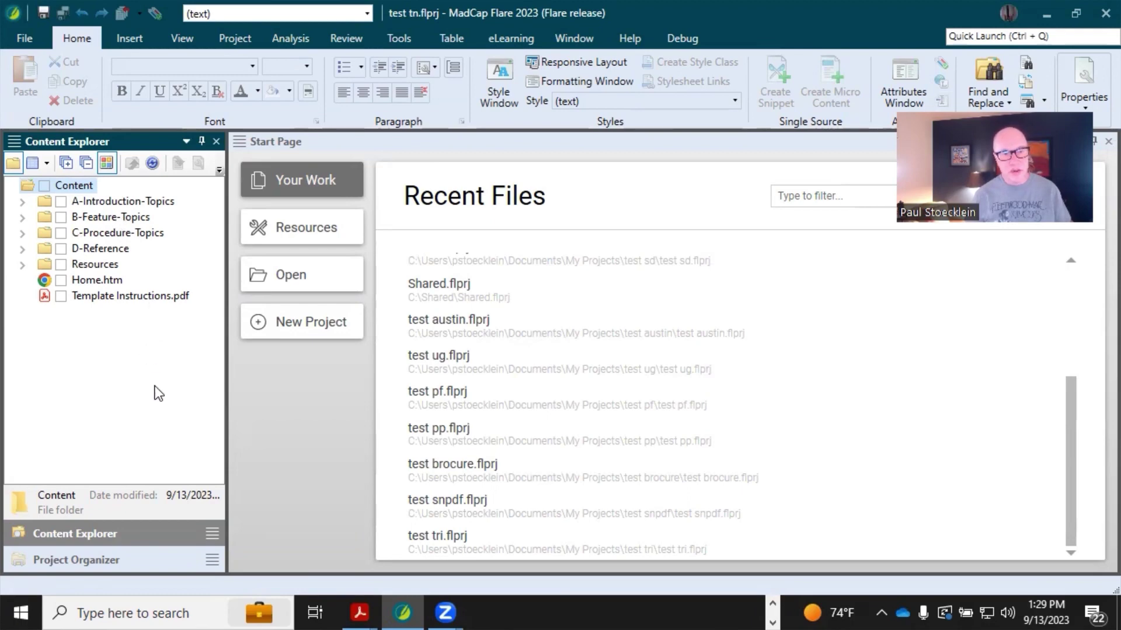
Step: Switch to the top navigation project in Flare, examine its skins in the Project Organizer and select Top-Navigation
click(121, 555)
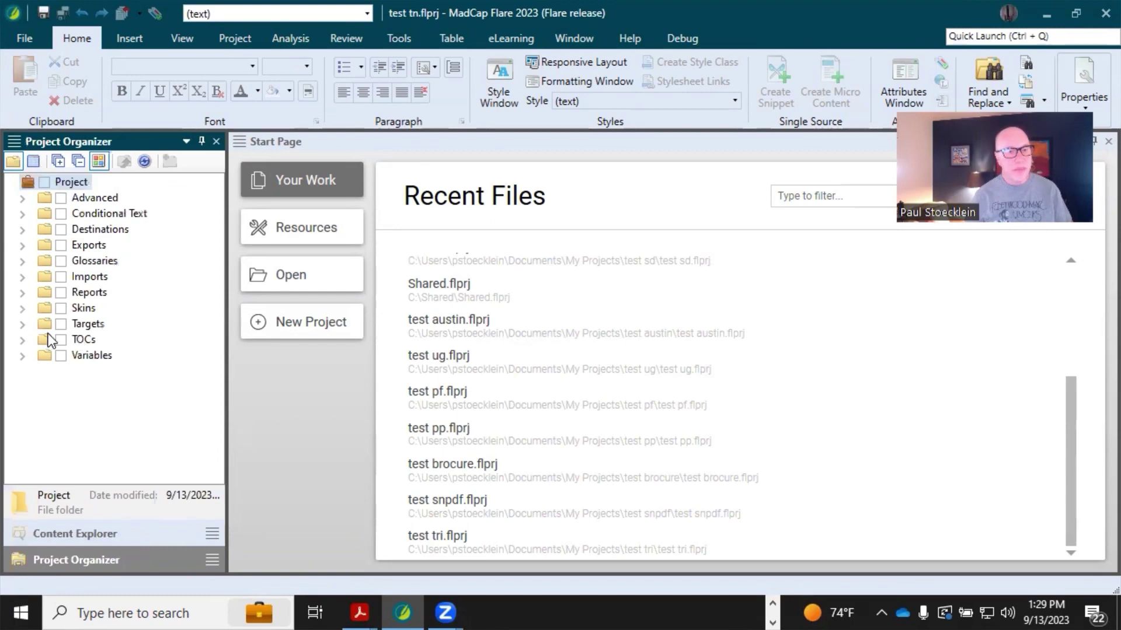
click(22, 309)
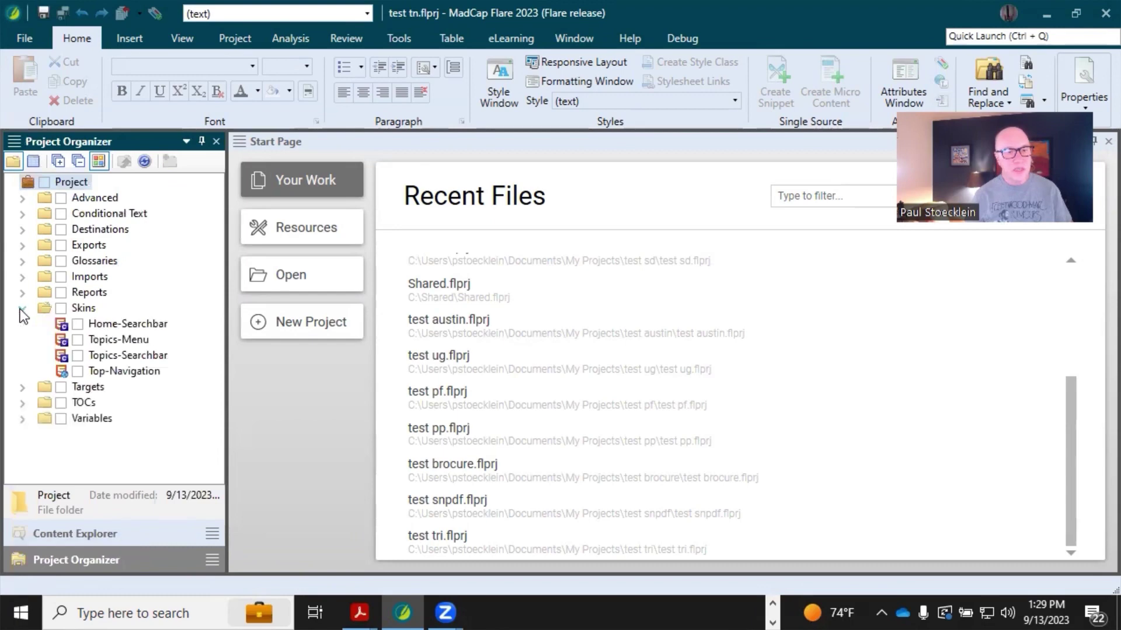
click(115, 374)
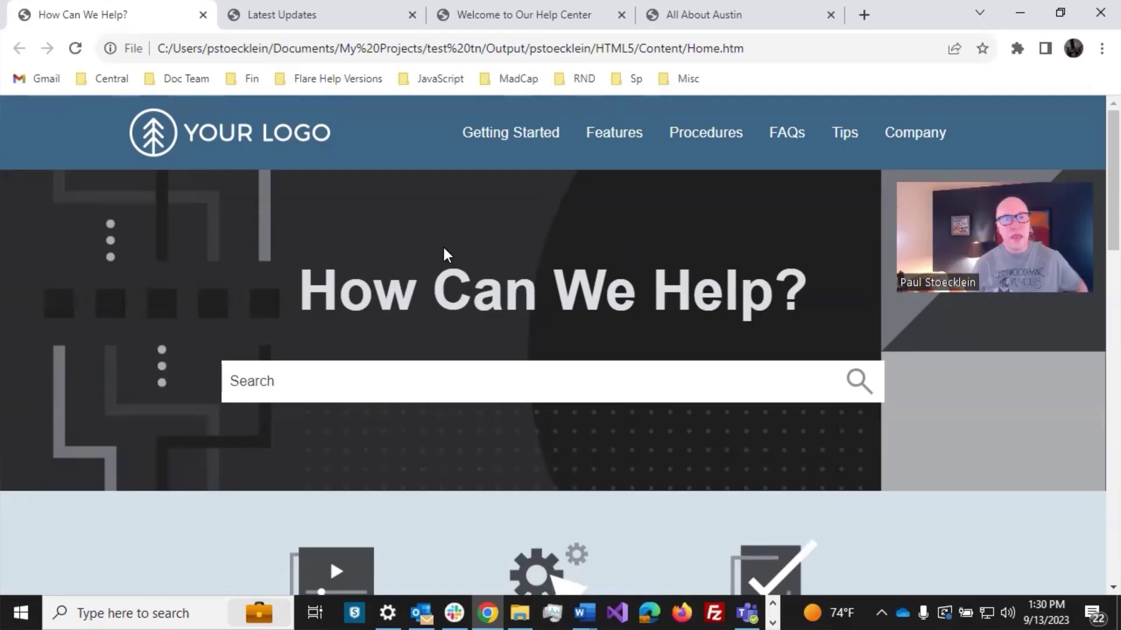
Step: In the browser's top navigation output, review the home page's menus and content down to the footer, and open the Getting Started topic
mouse_move(553, 166)
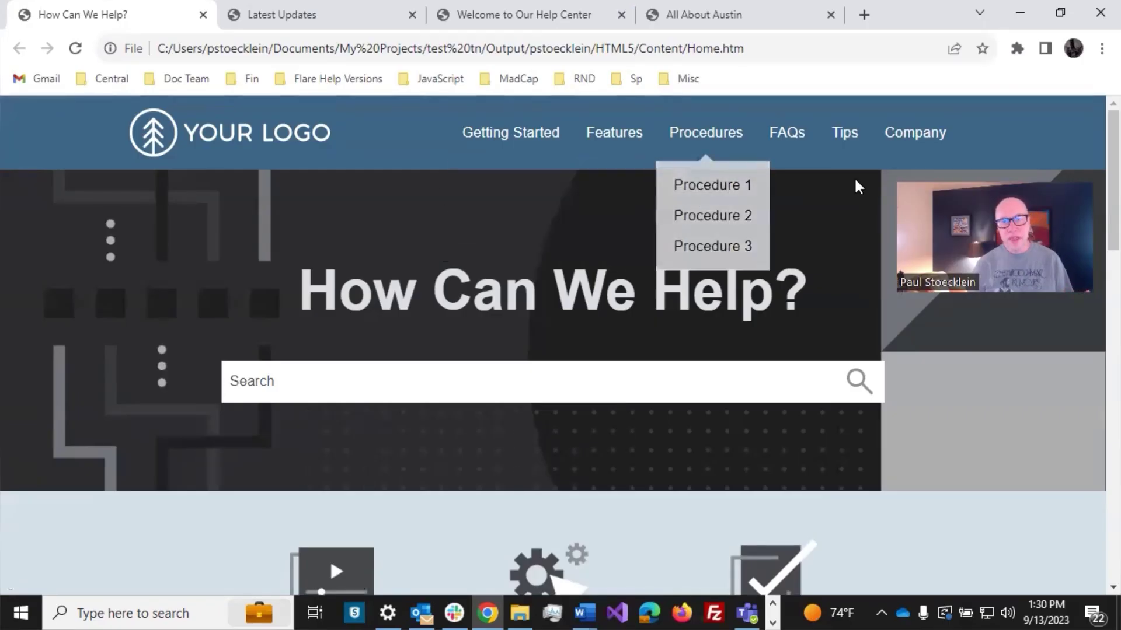
mouse_move(607, 136)
mouse_move(514, 136)
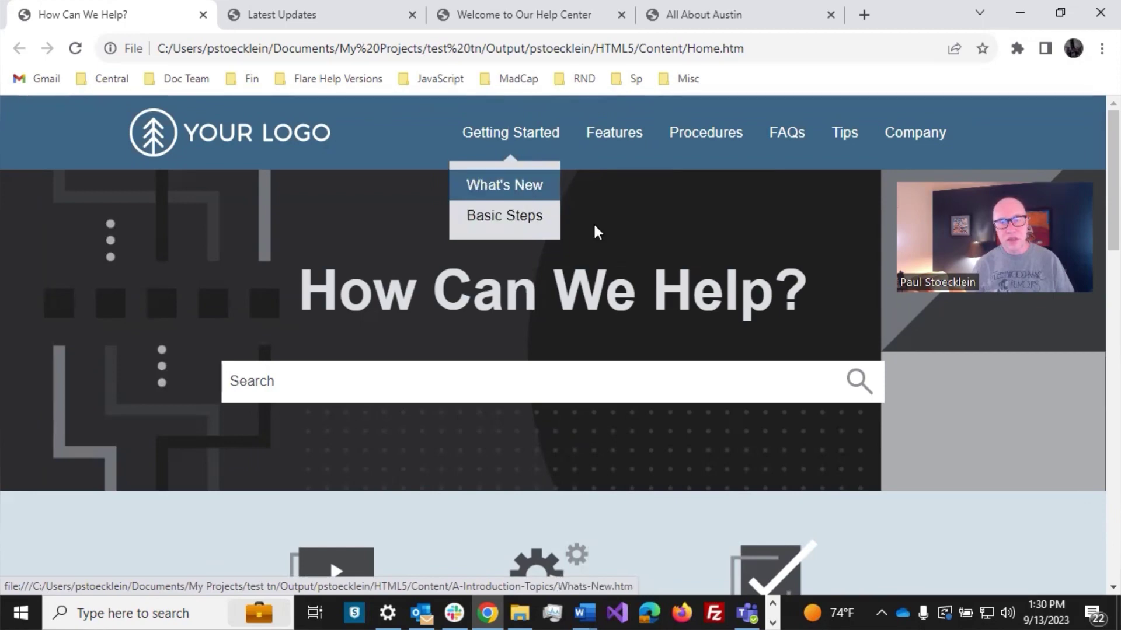
scroll(693, 310, down, 10)
scroll(694, 310, down, 10)
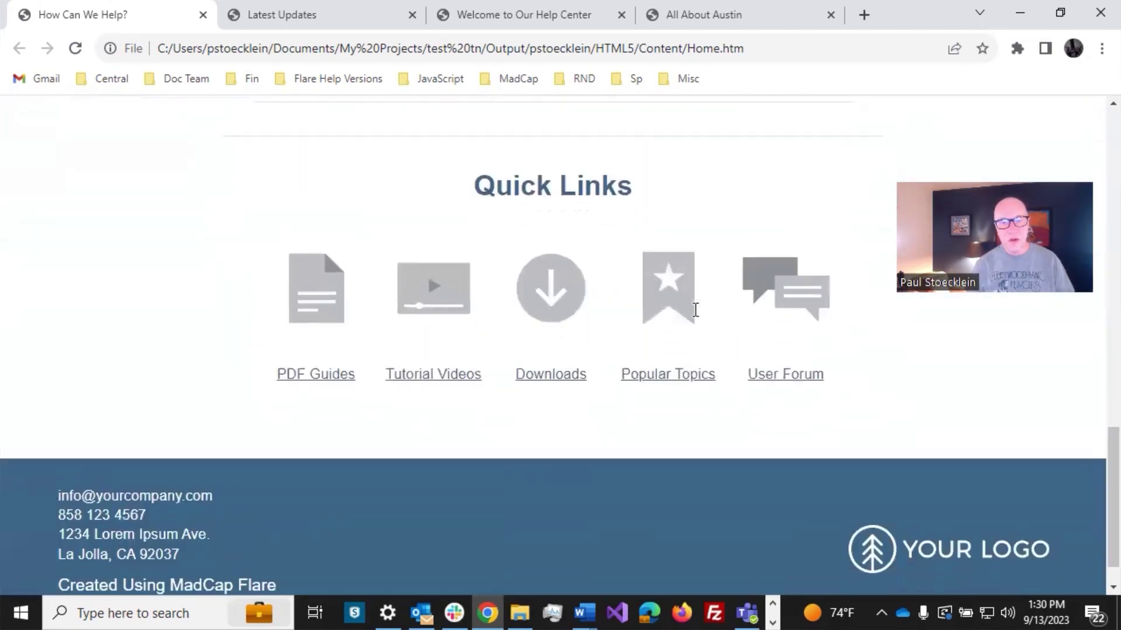
scroll(695, 310, up, 20)
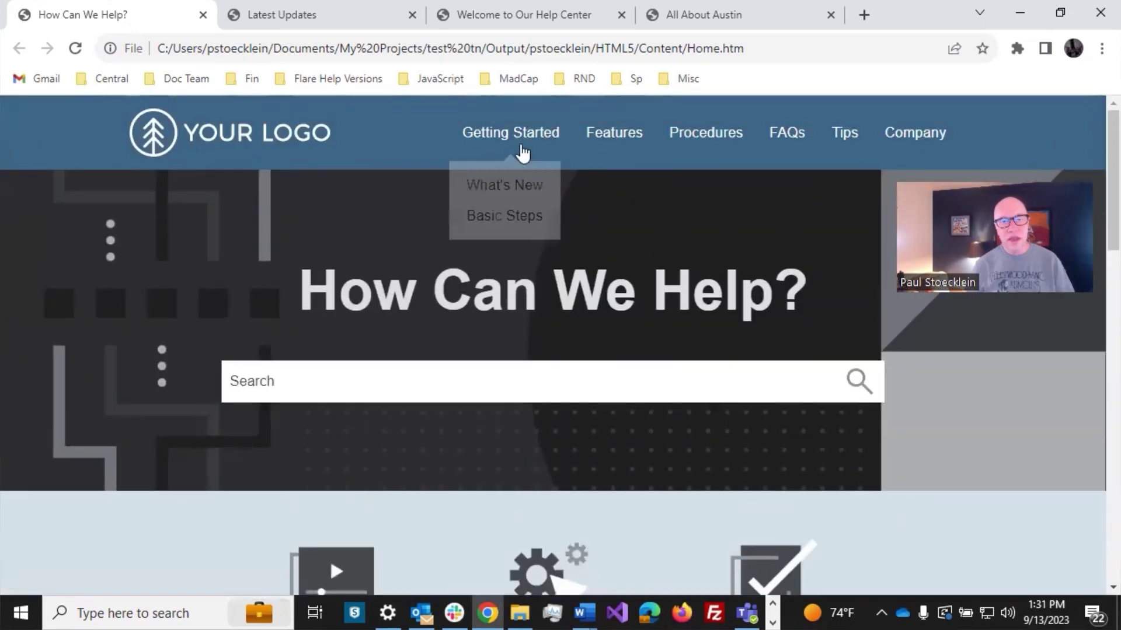
click(520, 142)
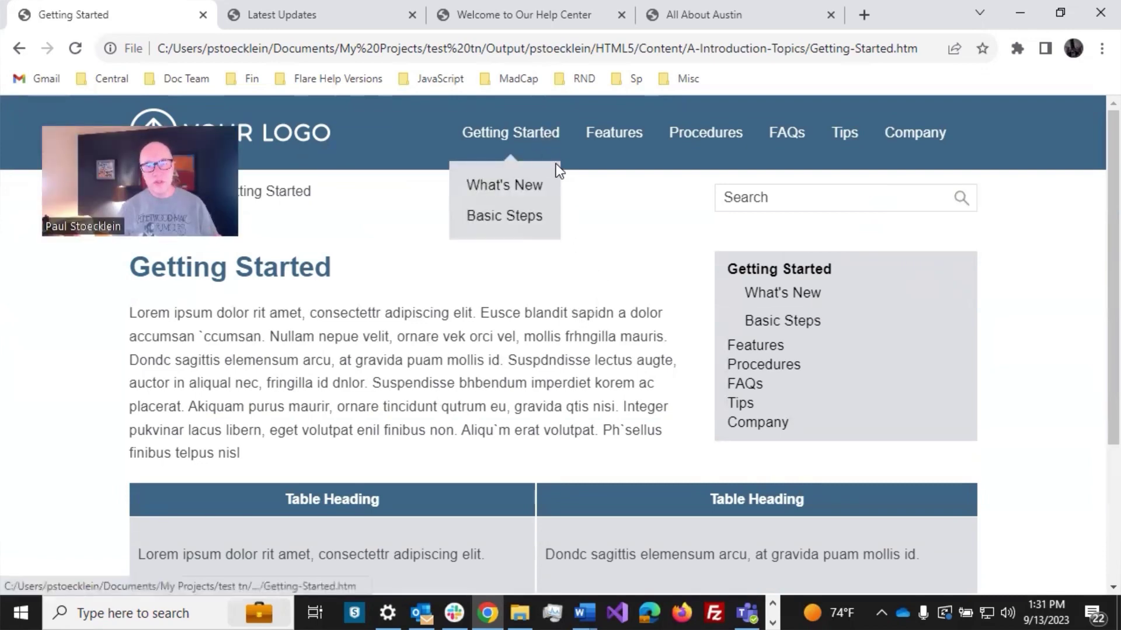
mouse_move(709, 141)
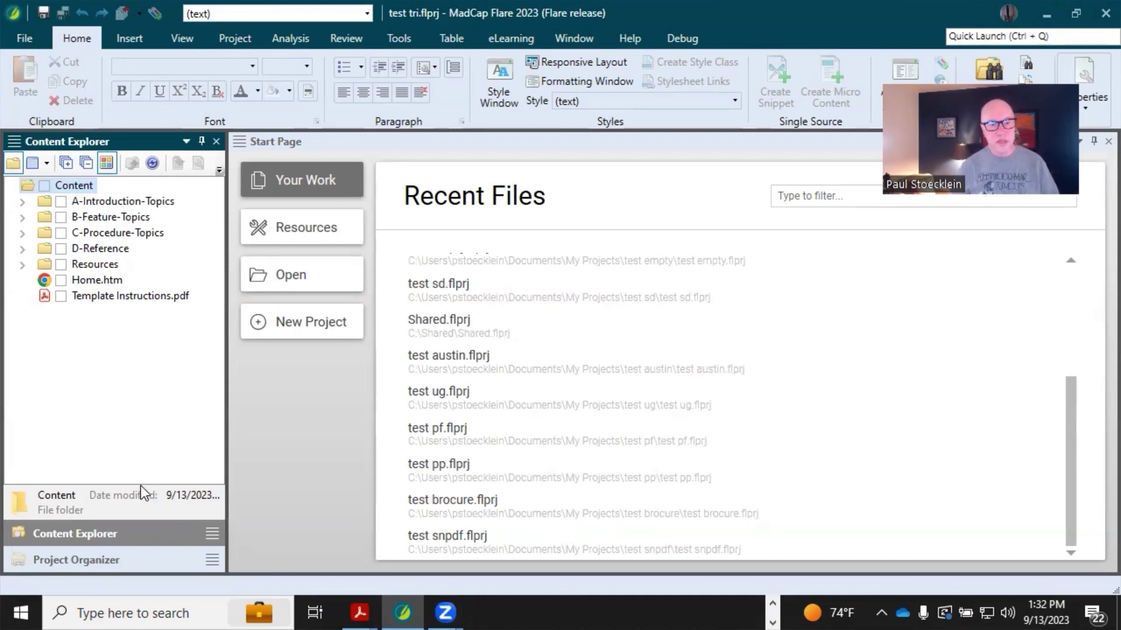
Step: Switch to the tripane project in Flare, open its Tripane skin from the Project Organizer and view the General settings
click(121, 559)
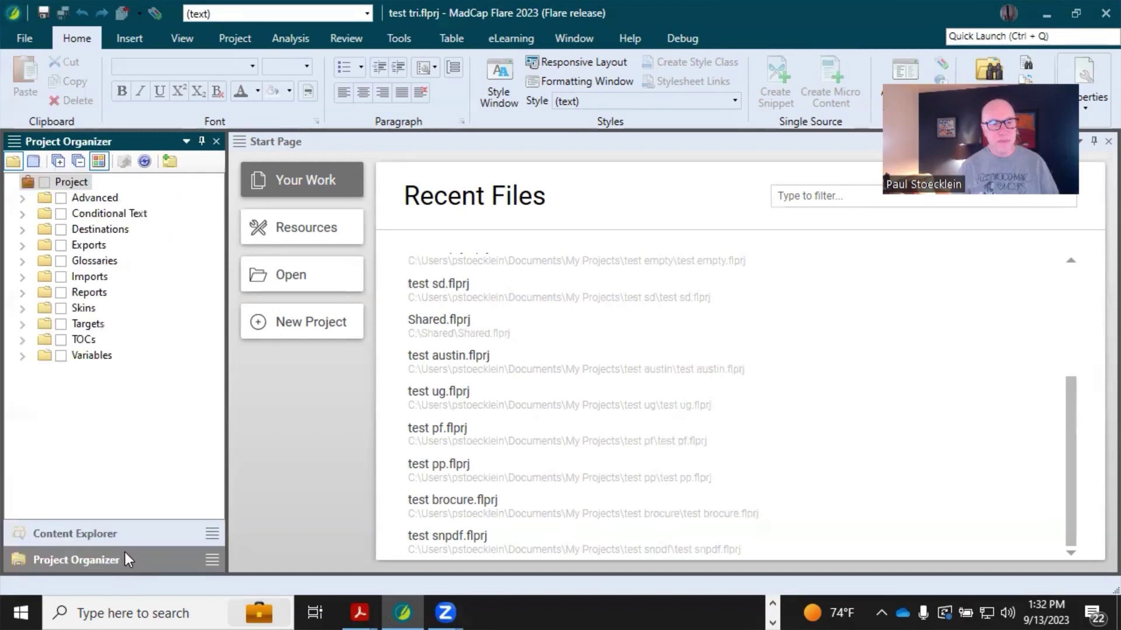
click(22, 309)
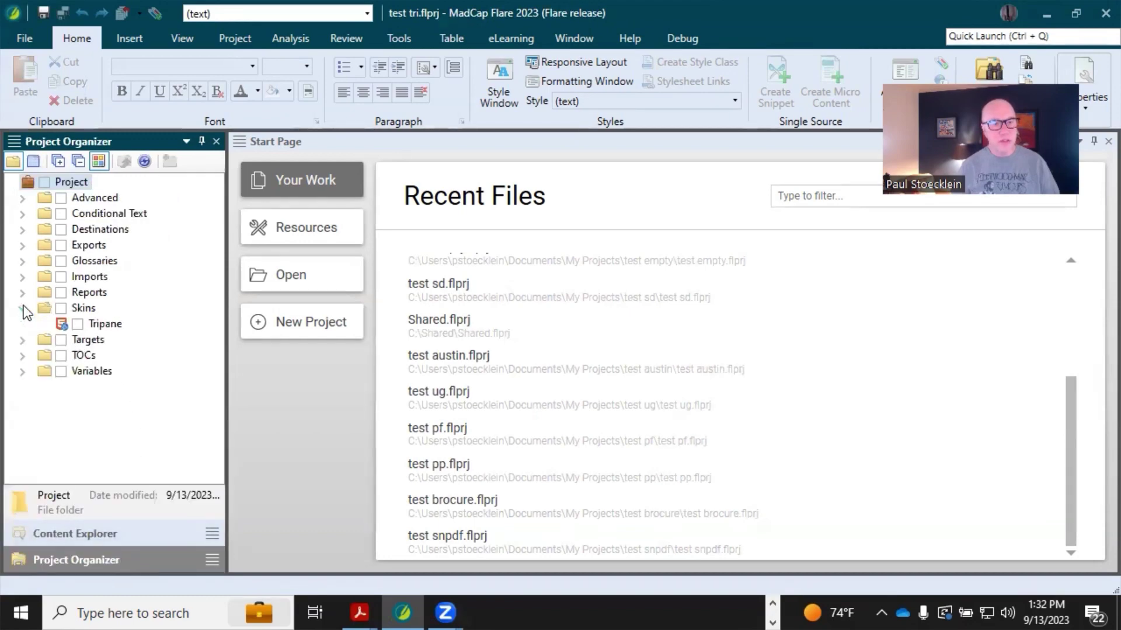
double_click(104, 325)
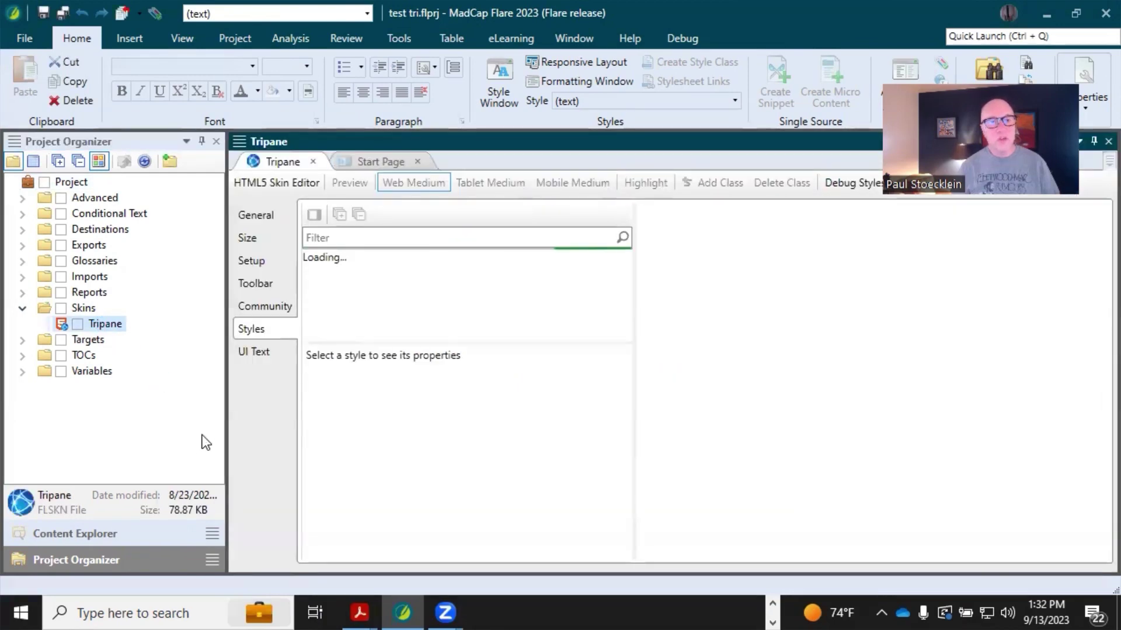
click(271, 216)
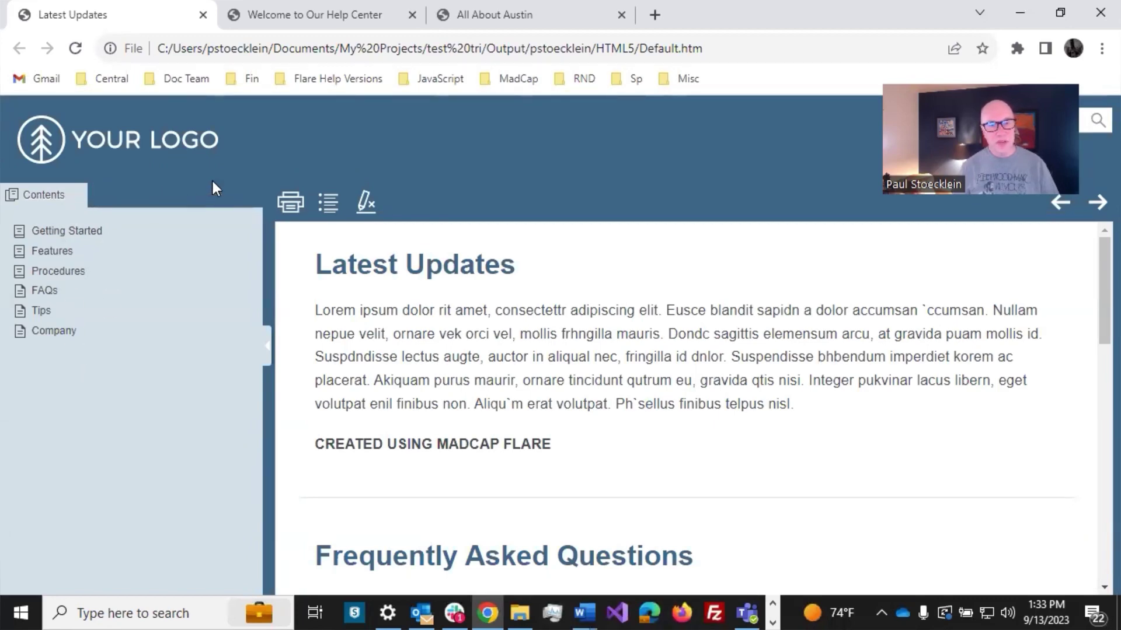
Step: Review the Latest Updates page of the tripane output in the browser
scroll(518, 354, down, 7)
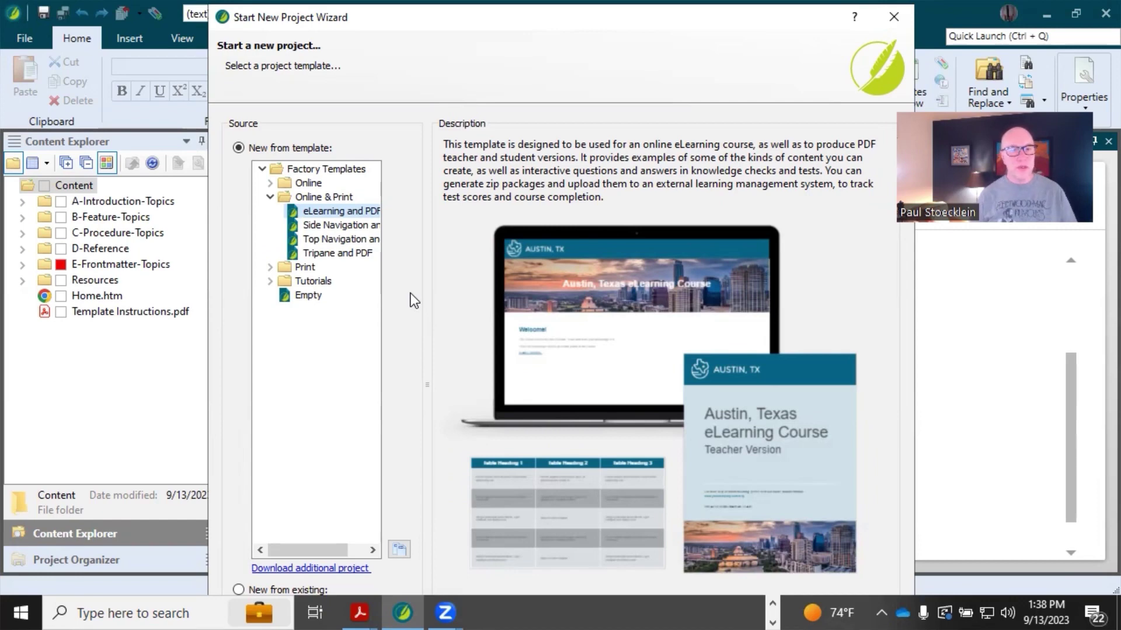
Step: Close the Start New Project Wizard and select the Title.htm topic in the E-Frontmatter-Topics folder
key(Escape)
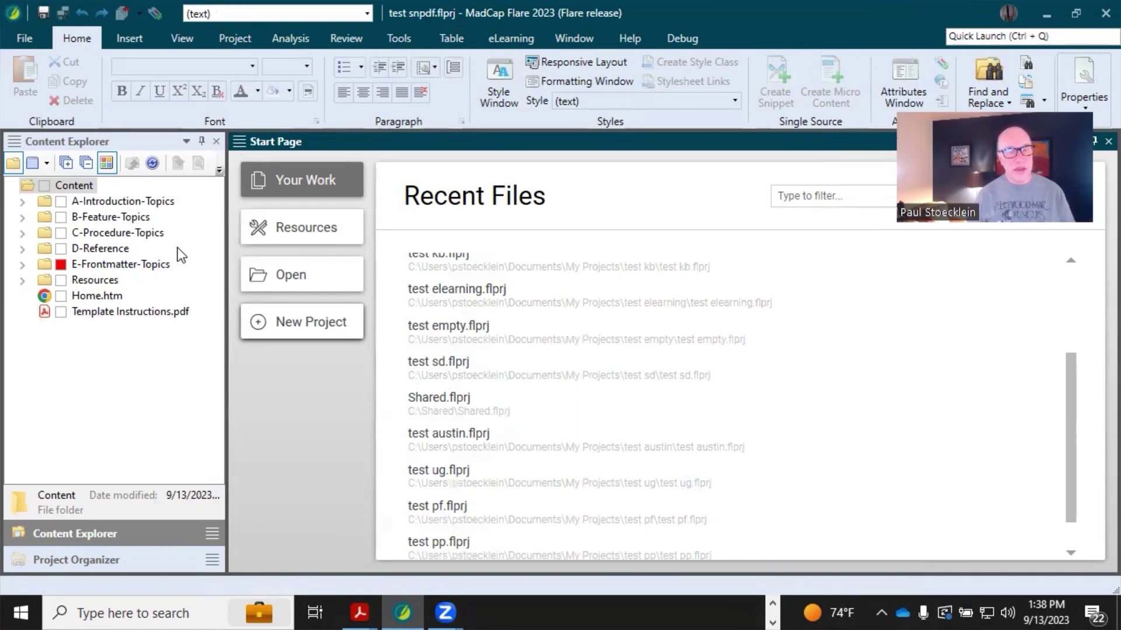
click(111, 264)
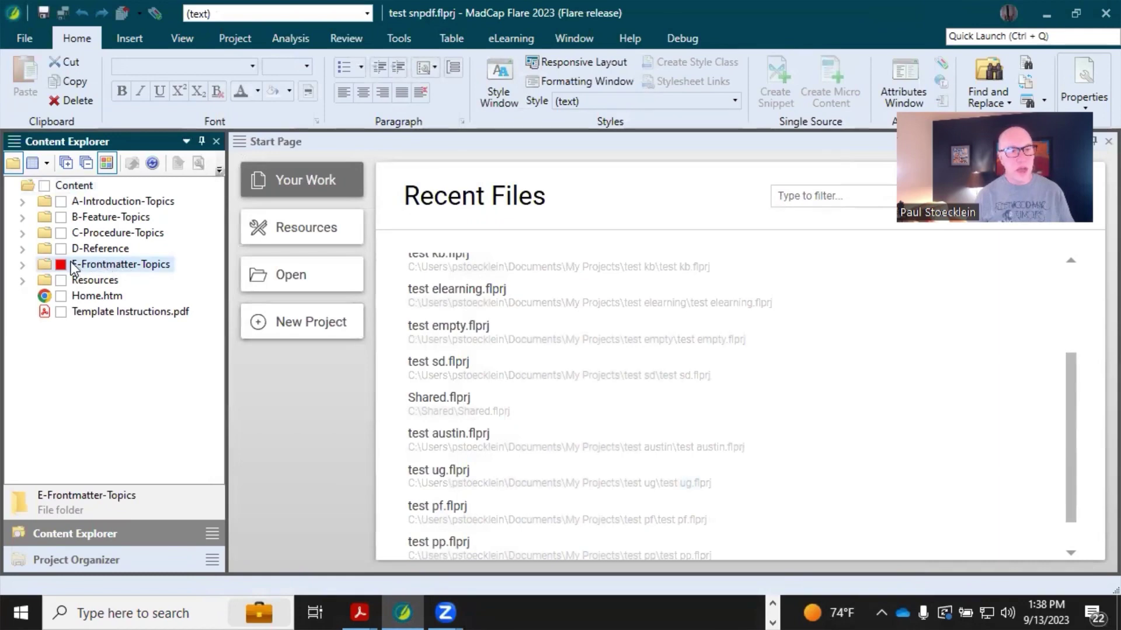
click(22, 265)
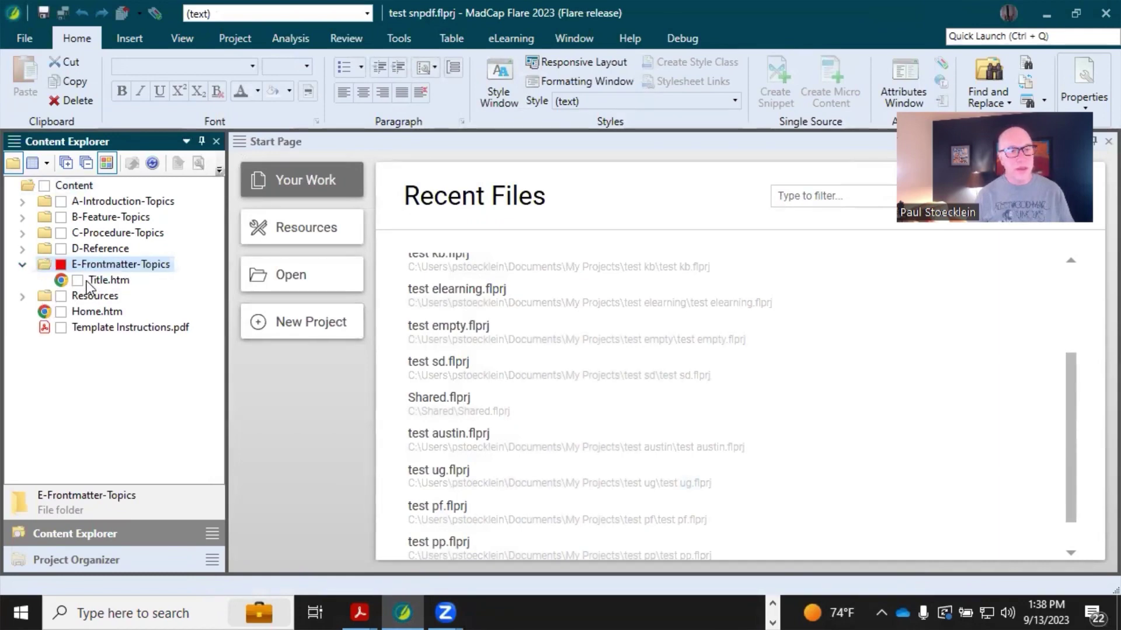
click(105, 280)
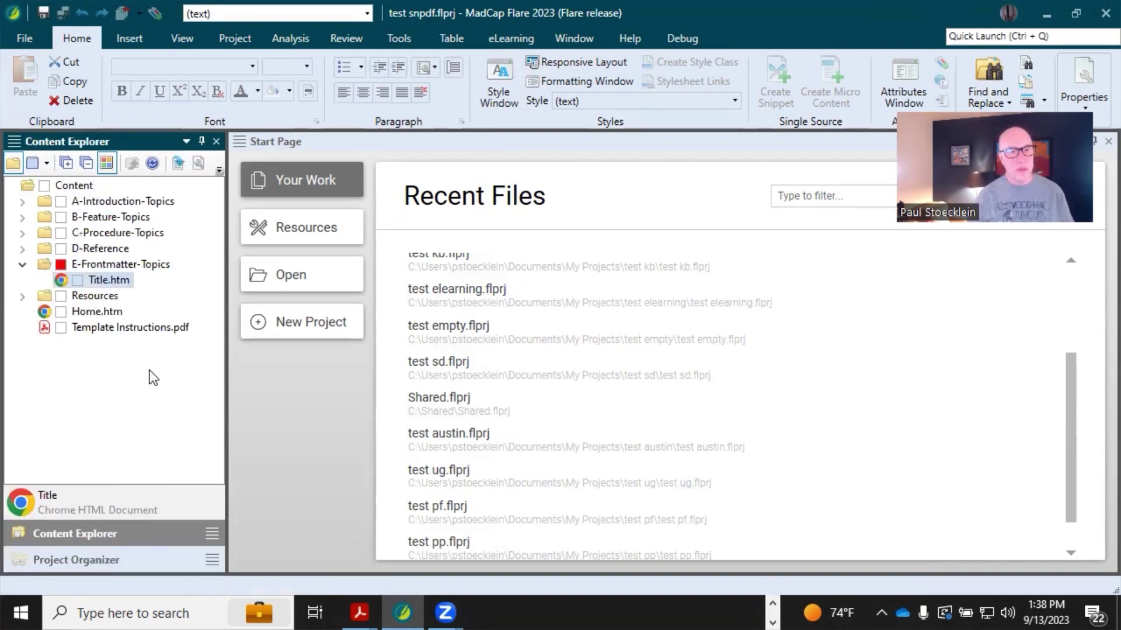
Step: Expand the PageLayouts folder under Resources and select the Chapters.flpgl page layout
click(22, 297)
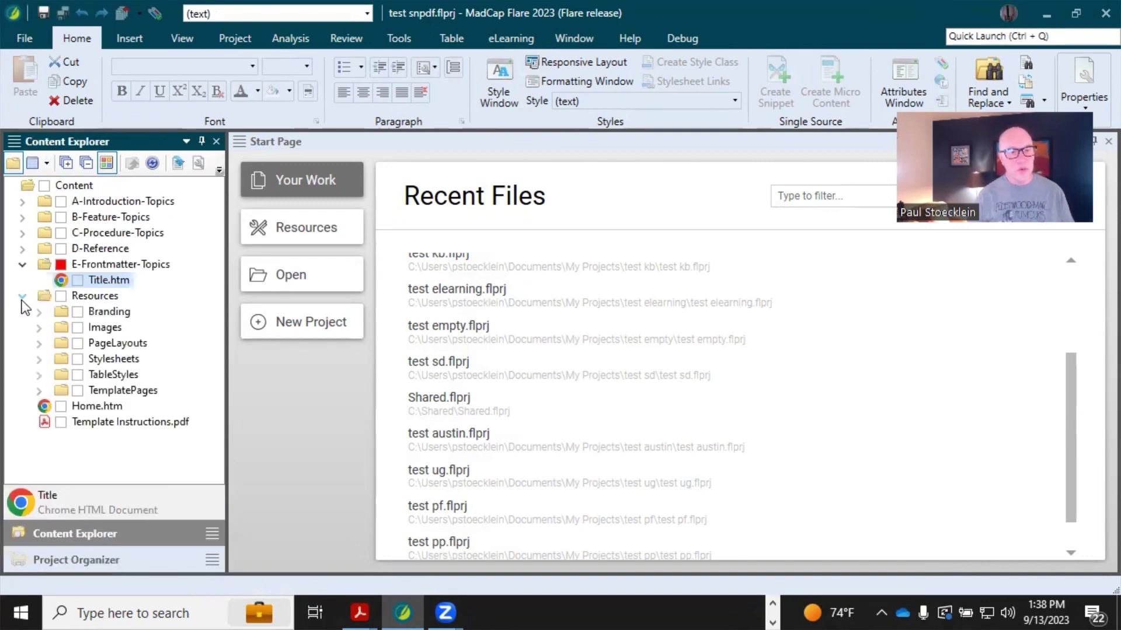
click(51, 343)
click(39, 343)
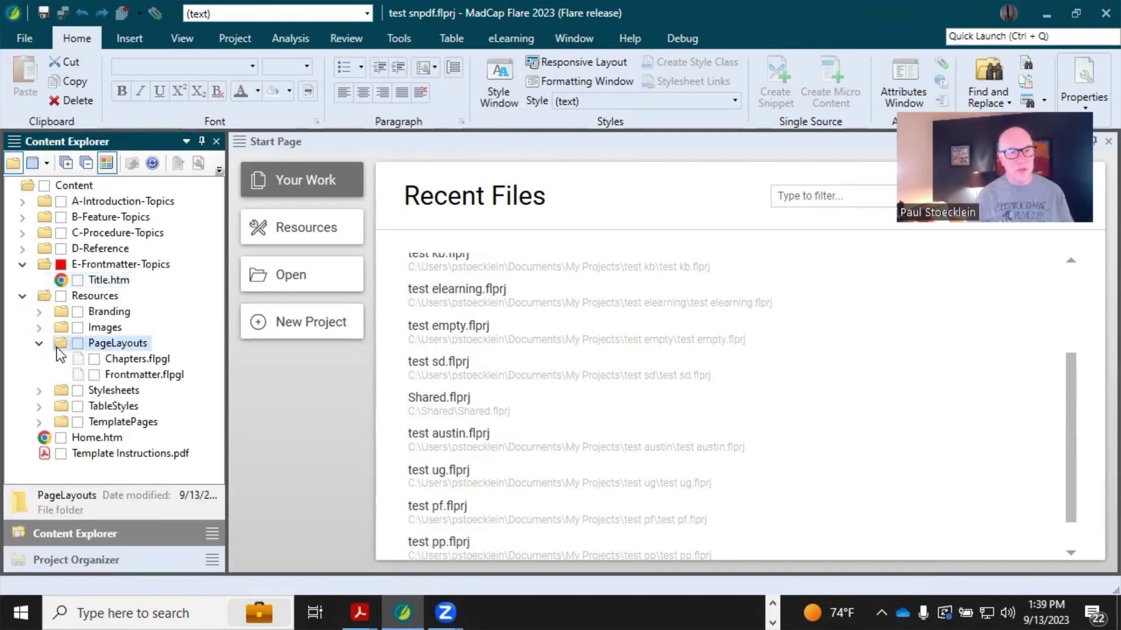
click(142, 363)
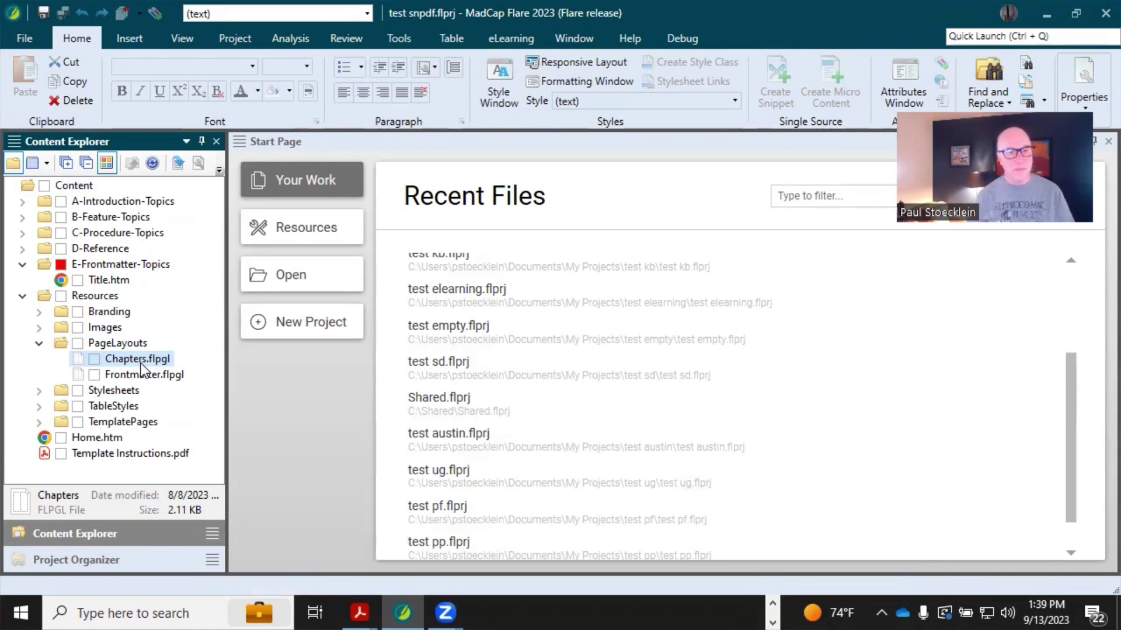
Step: Expand the project's Targets in the Project Organizer and select the HTML5 target followed by the PDF target
click(110, 556)
click(23, 324)
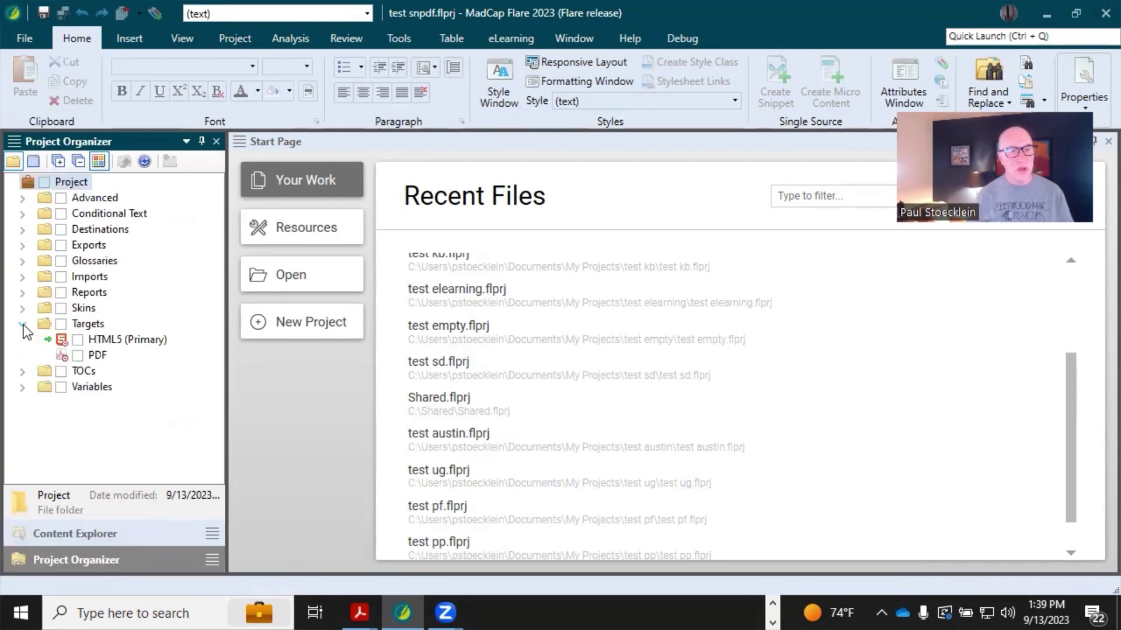
click(108, 340)
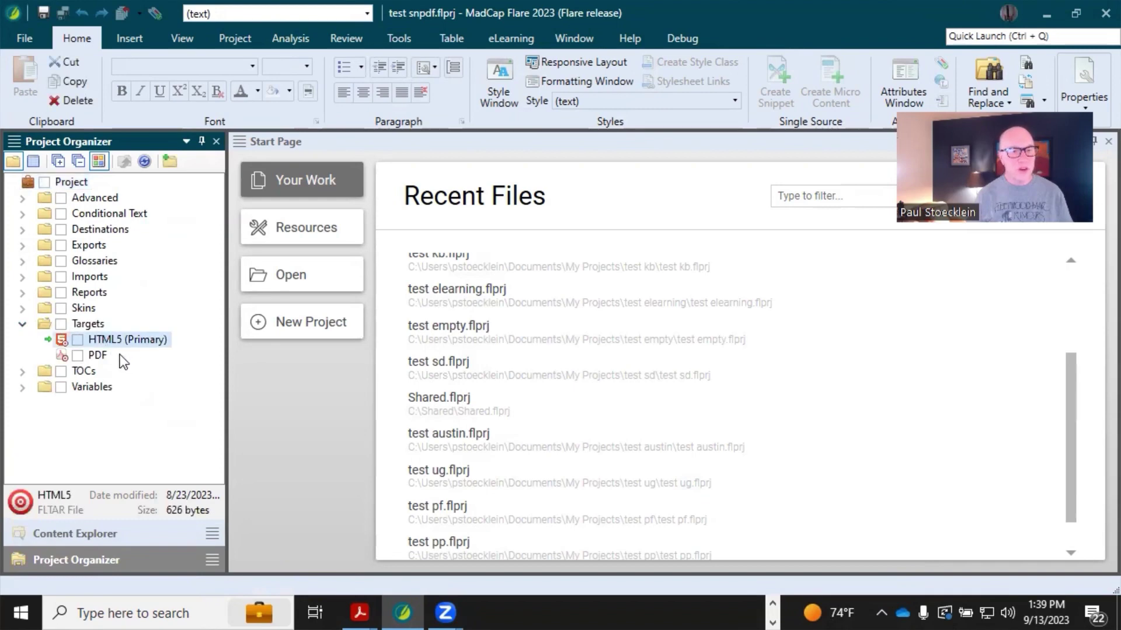
click(97, 356)
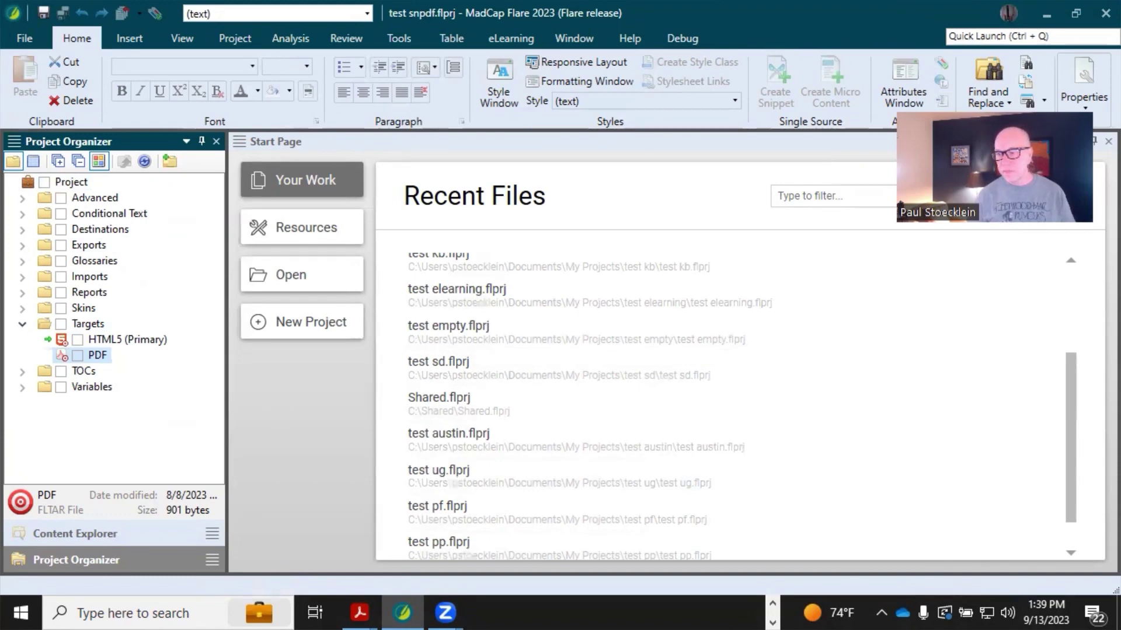
Step: Switch to Acrobat and review the Product User Guide PDF from its cover and table of contents through to the glossary
key(alt+Tab)
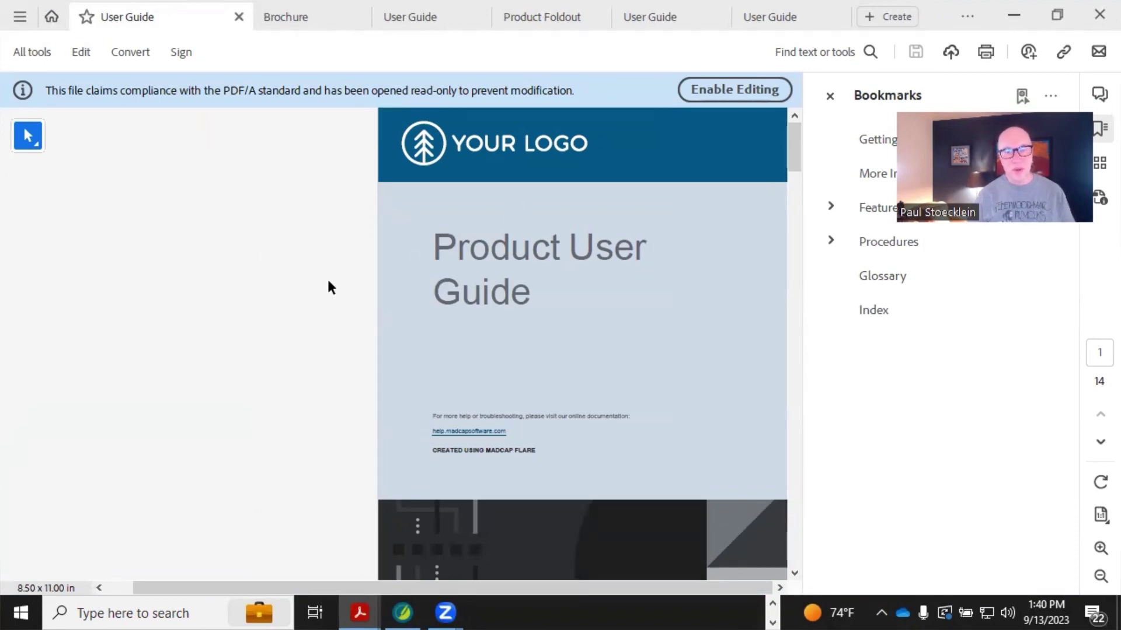
scroll(328, 283, down, 10)
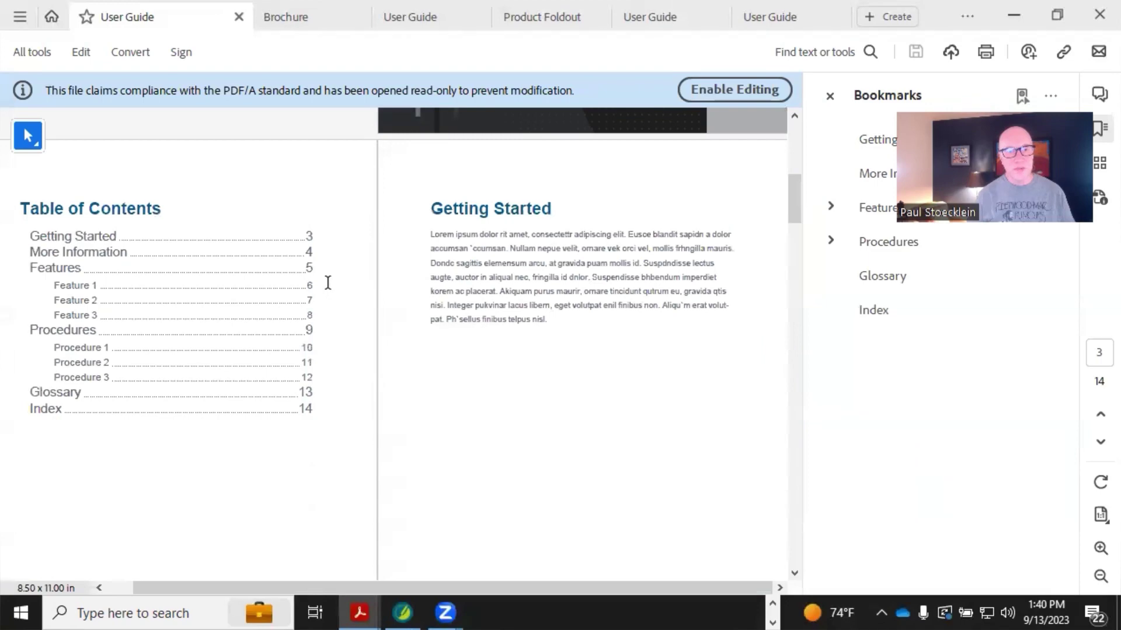
scroll(328, 283, down, 5)
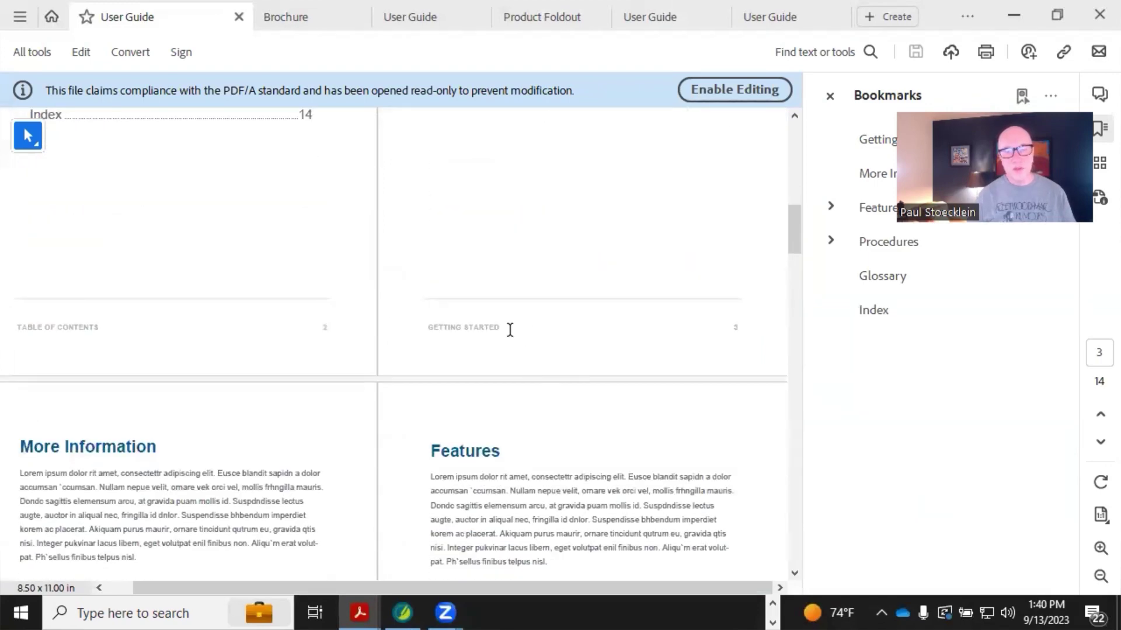
scroll(677, 323, down, 2)
scroll(604, 348, down, 20)
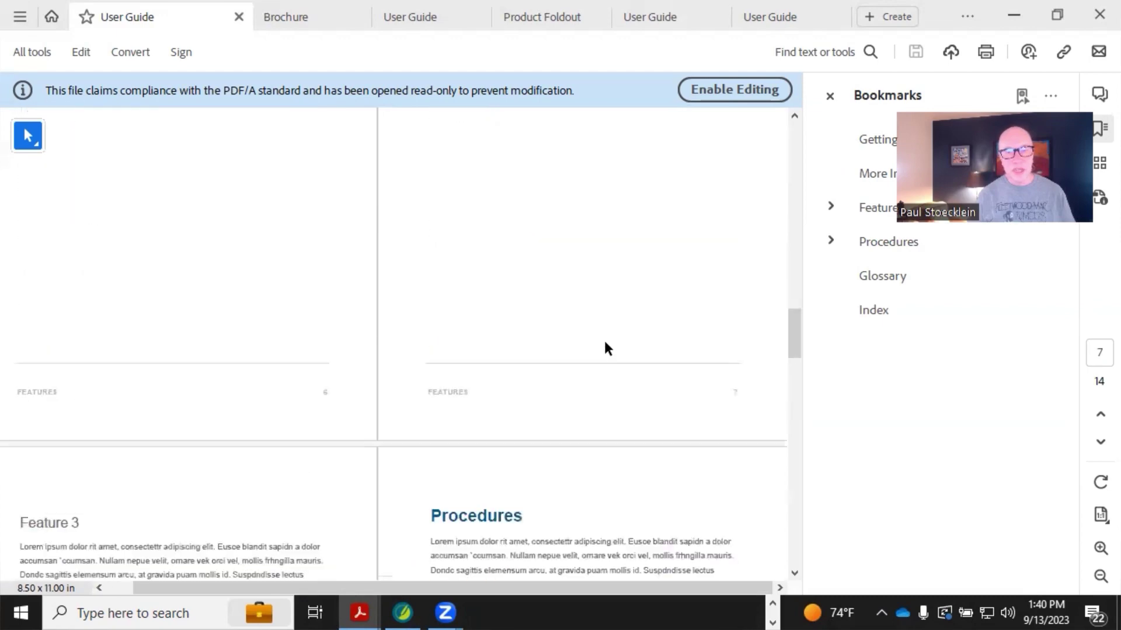
scroll(604, 352, down, 11)
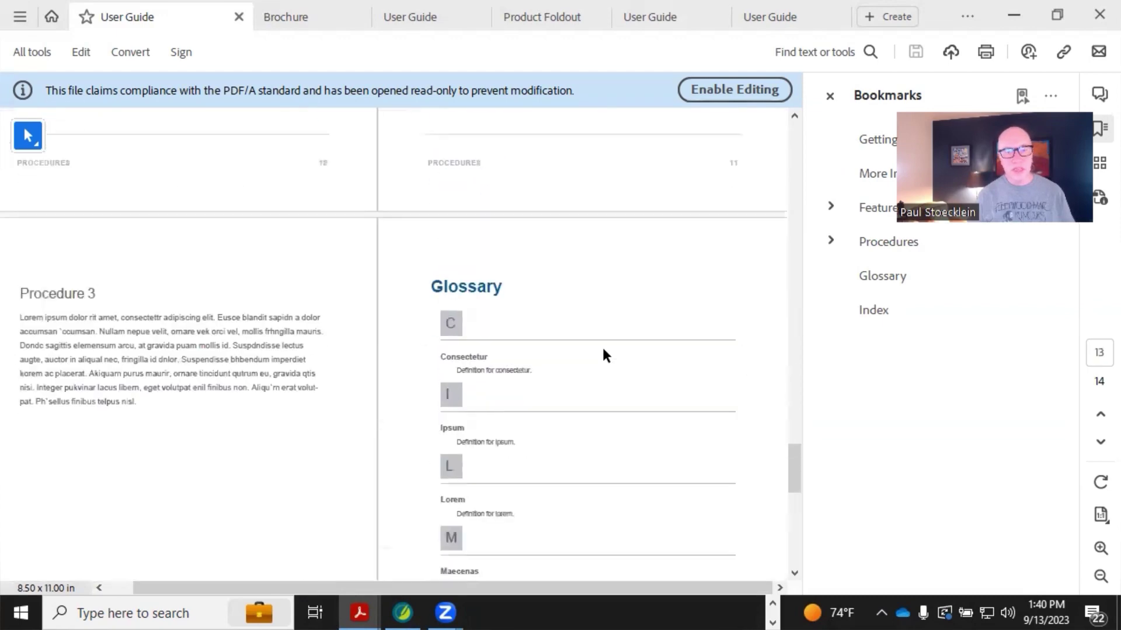
scroll(600, 345, down, 3)
scroll(495, 333, up, 2)
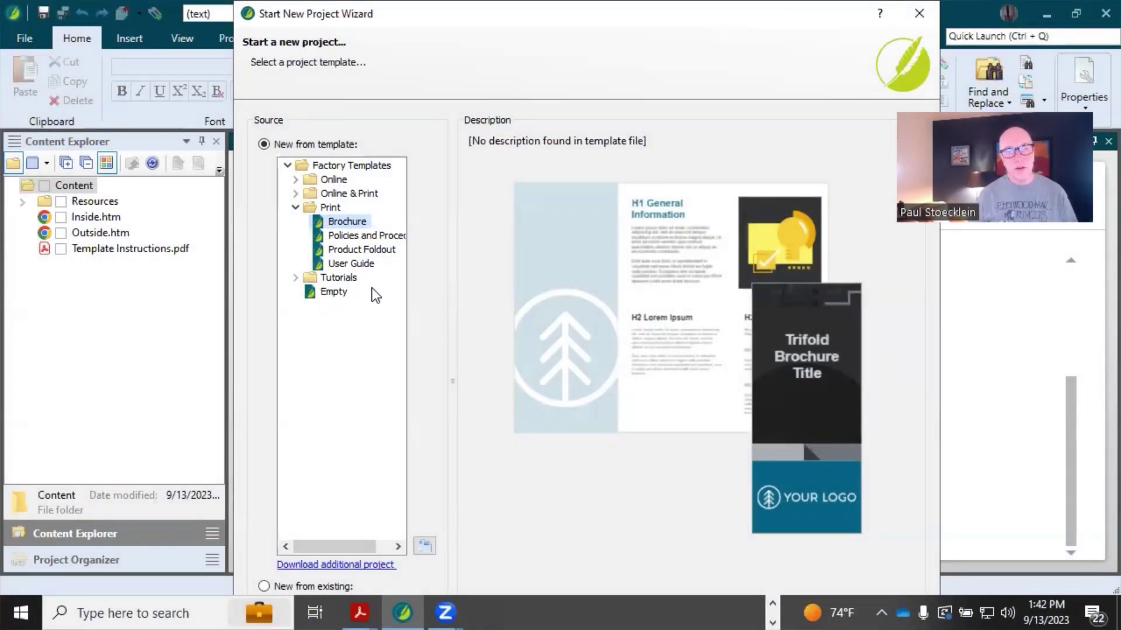
Step: Preview the Policies and Procedures, Product Foldout, User Guide and Brochure print templates, and close the wizard
click(356, 237)
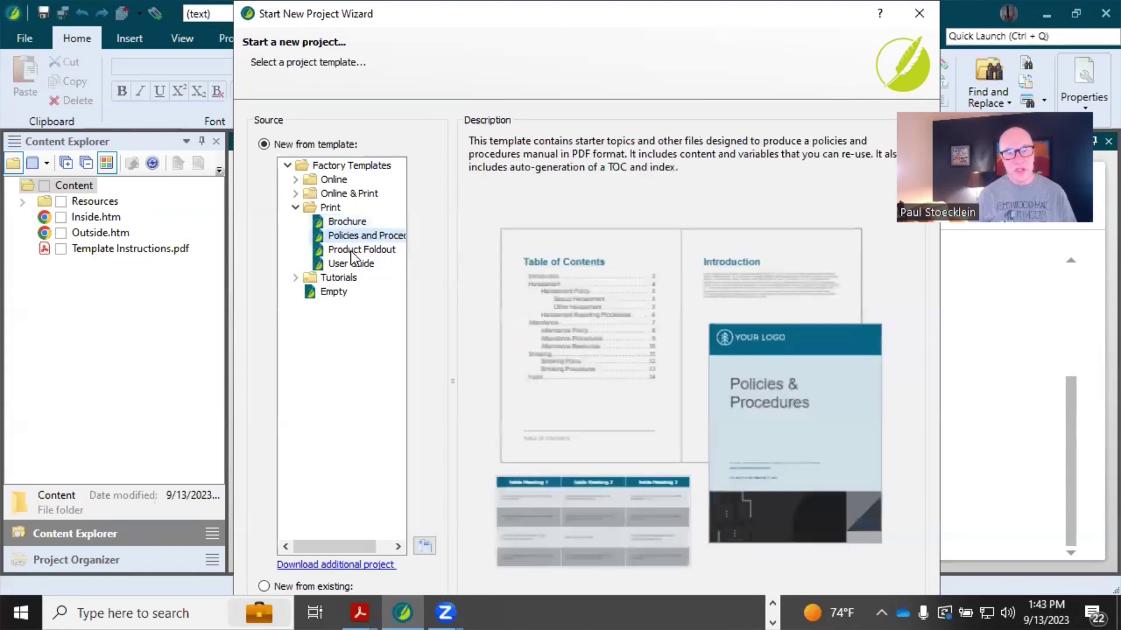
click(353, 249)
click(348, 265)
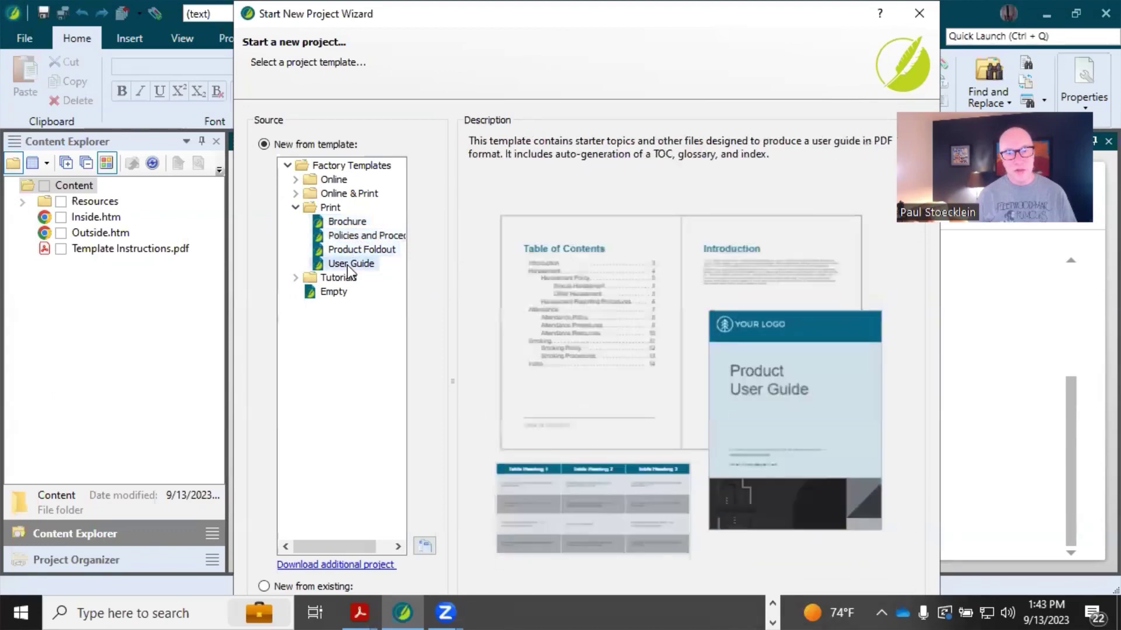
click(345, 222)
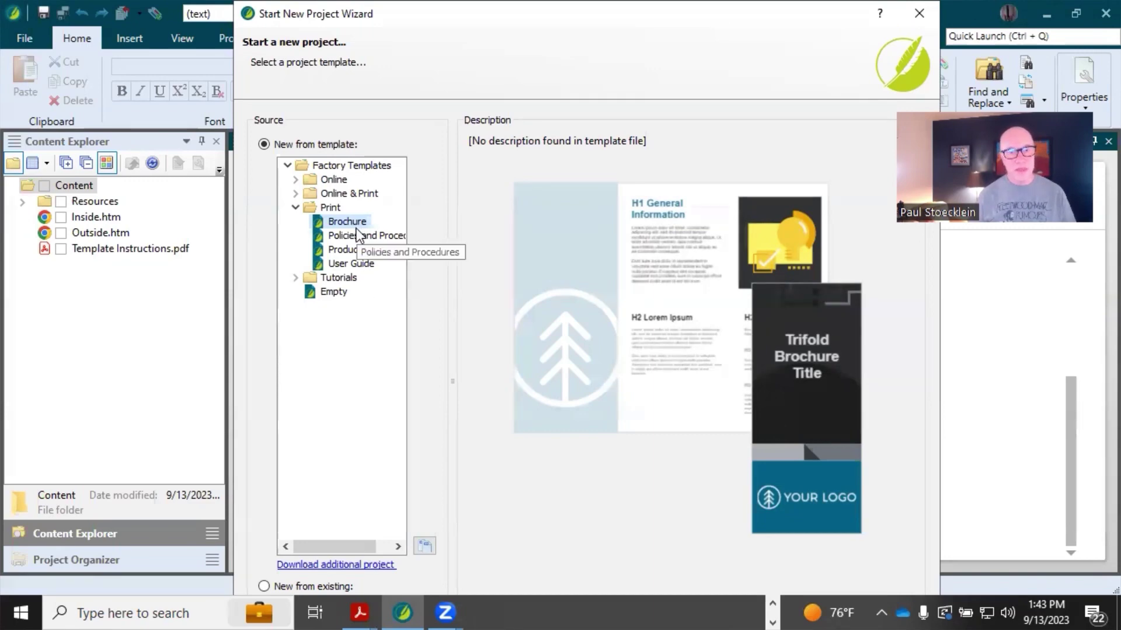
key(Escape)
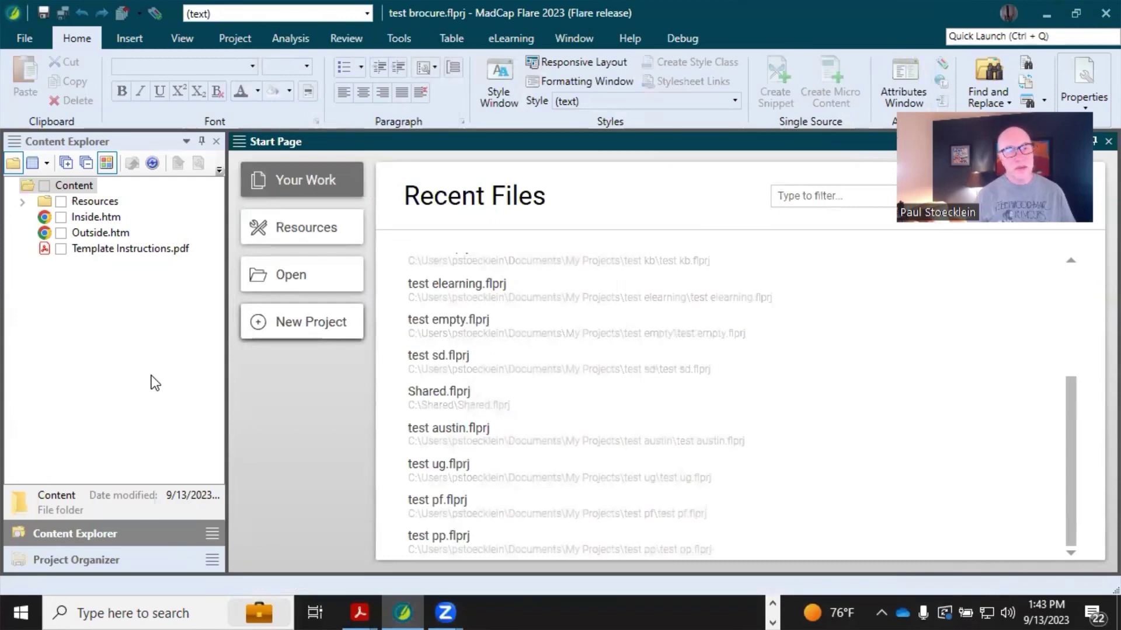
Step: Open the brochure project's Inside.htm topic and display it in Print Layout, including the blue panel beside the text
click(97, 221)
click(100, 222)
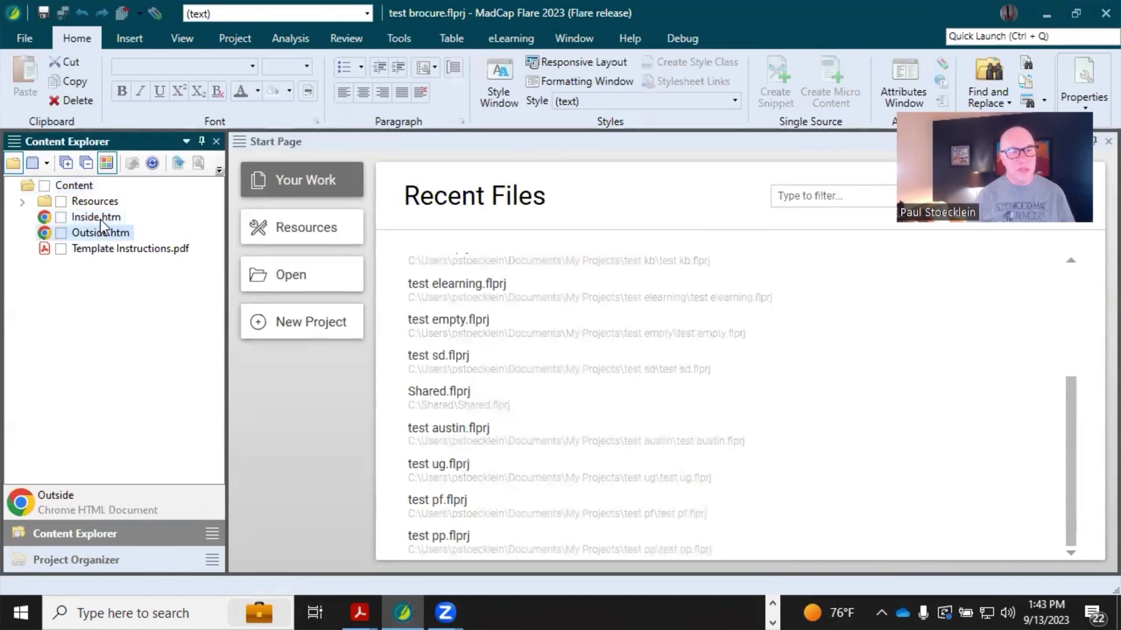
double_click(100, 220)
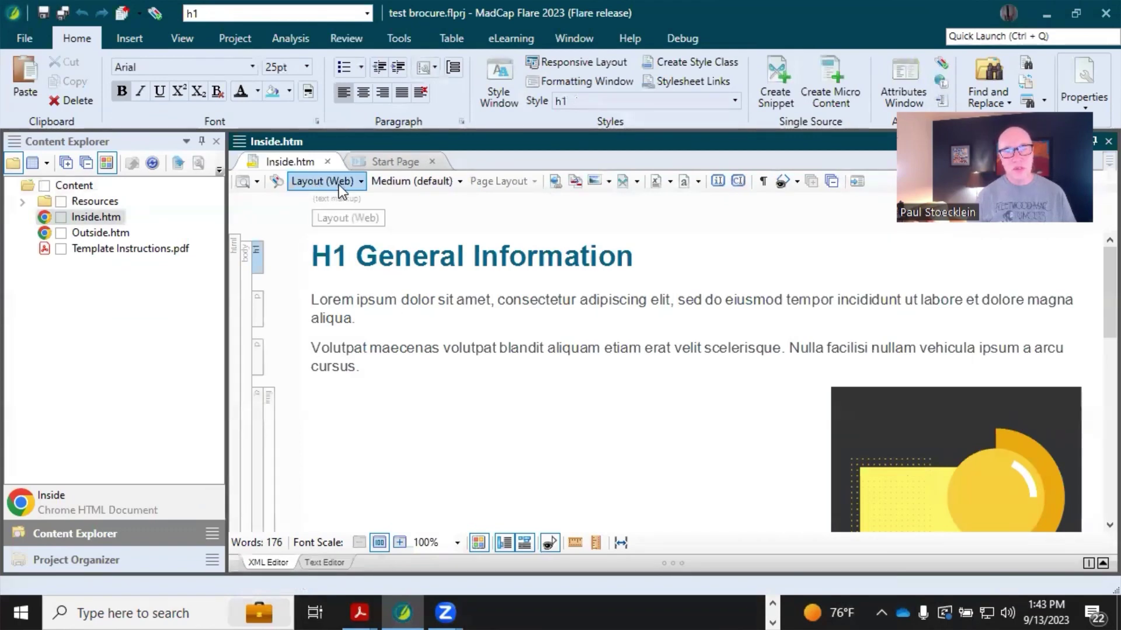
click(359, 182)
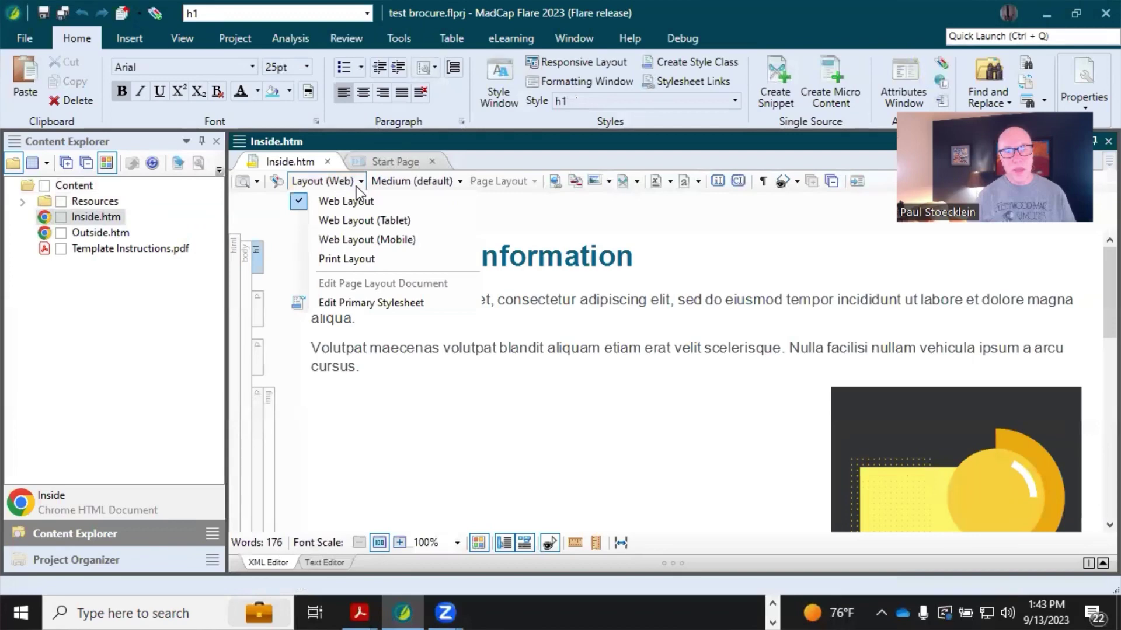
click(342, 258)
click(706, 383)
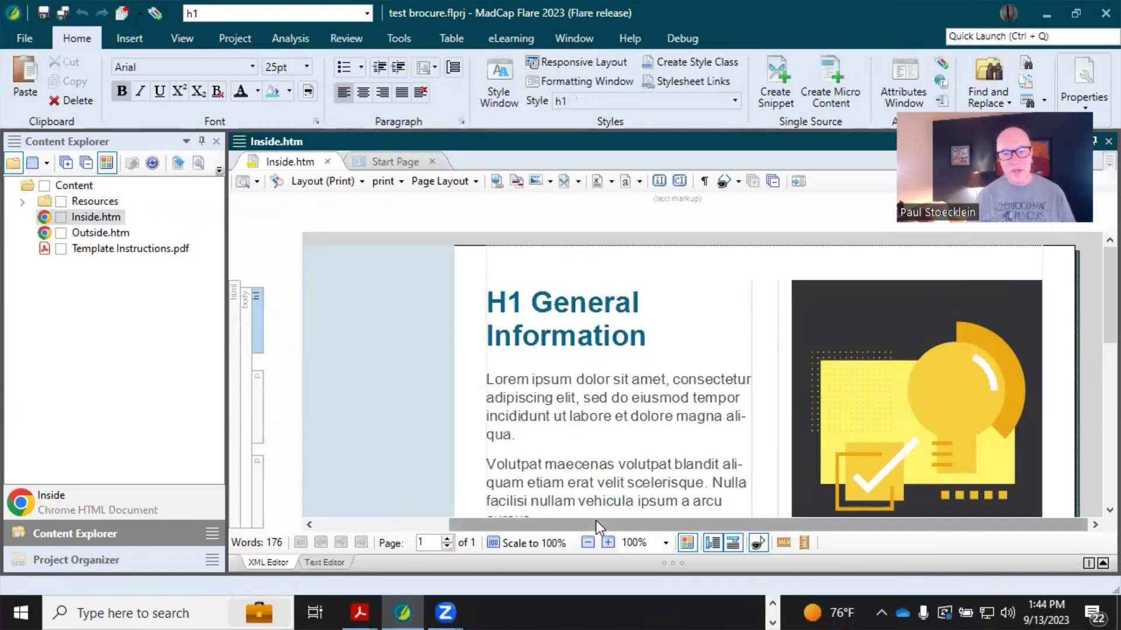
drag(596, 524, 436, 526)
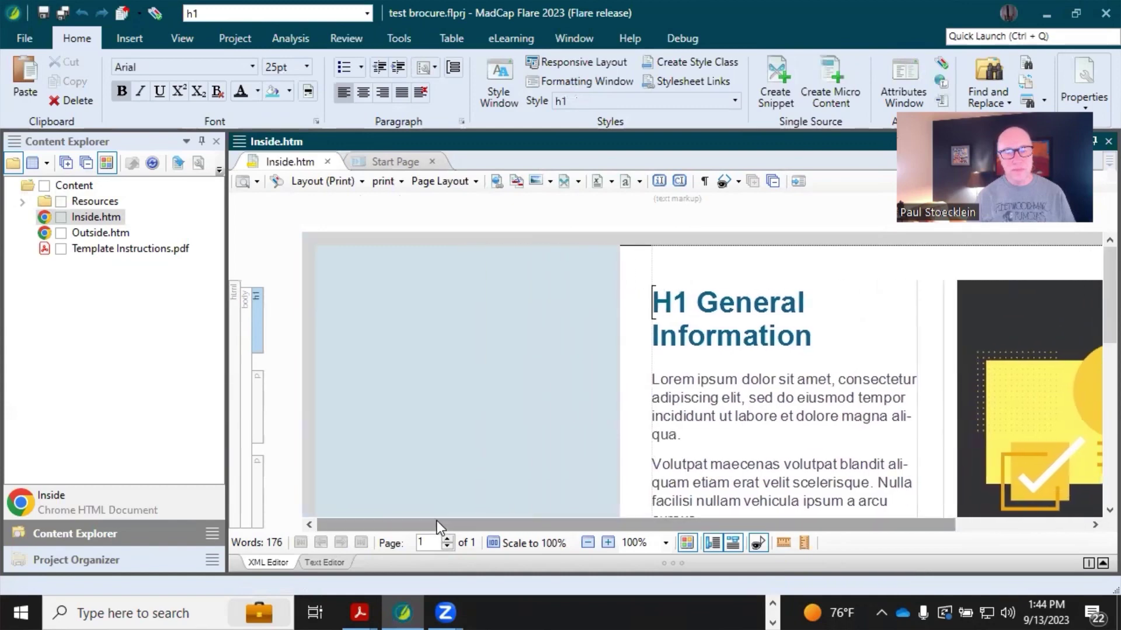
Step: Examine the brochure project's Resources subfolders and the PDF target and Skins folder in its Project Organizer
click(22, 202)
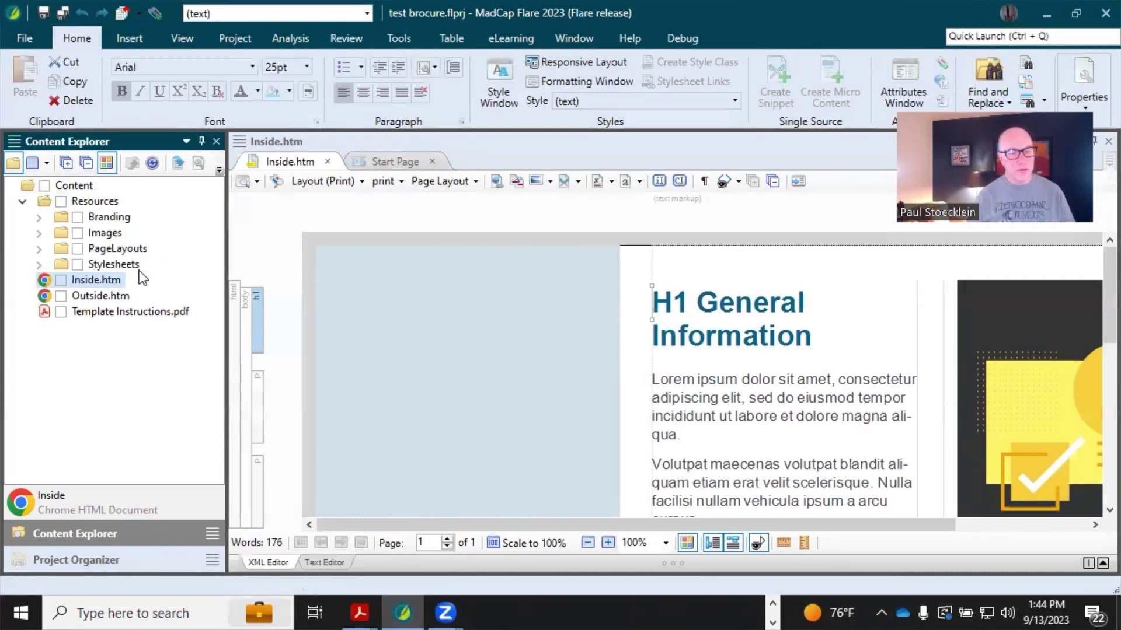
click(97, 562)
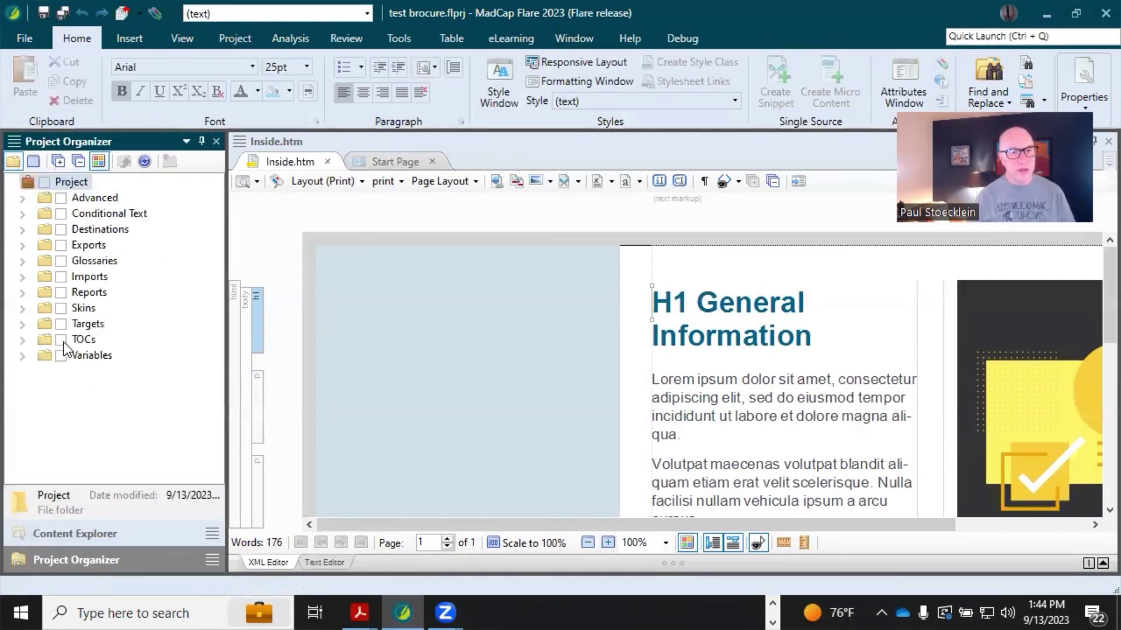
click(28, 324)
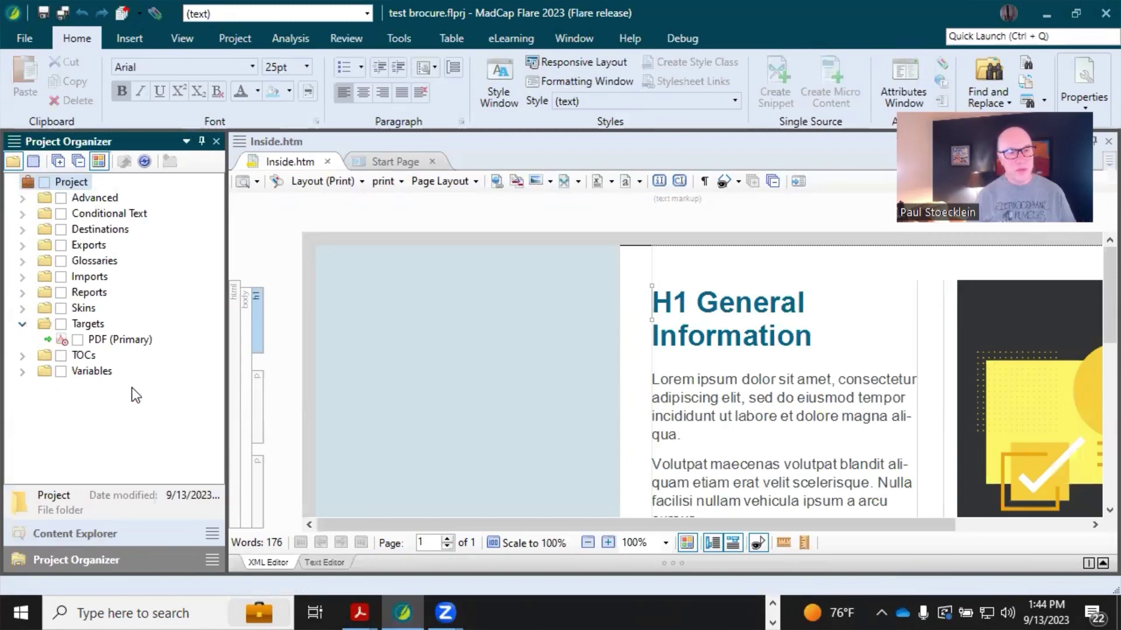
click(124, 339)
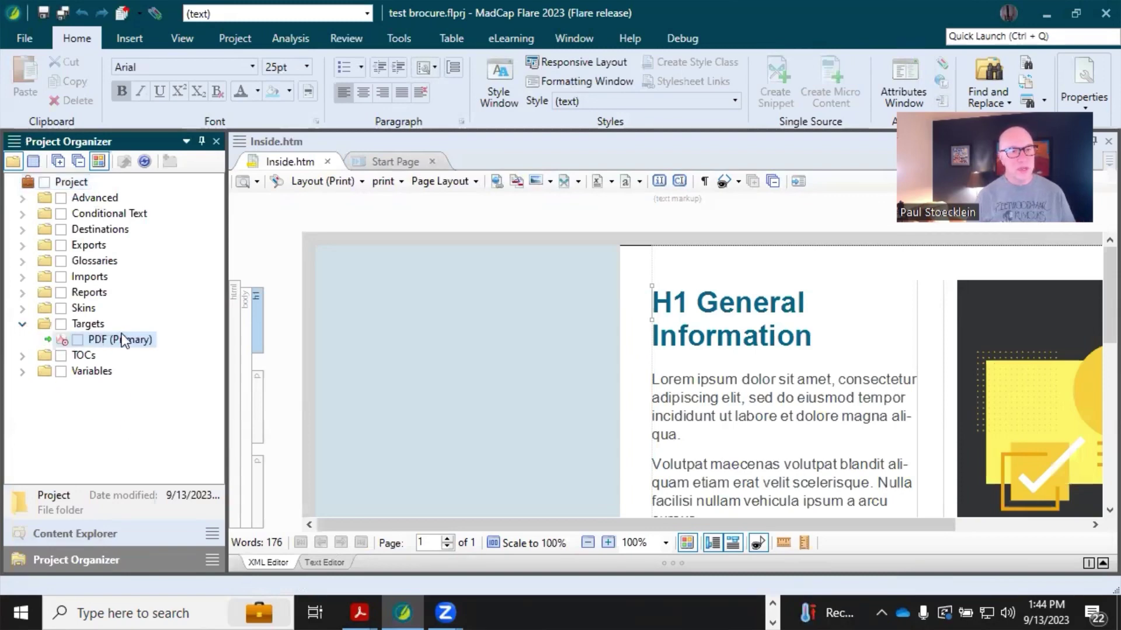
click(22, 308)
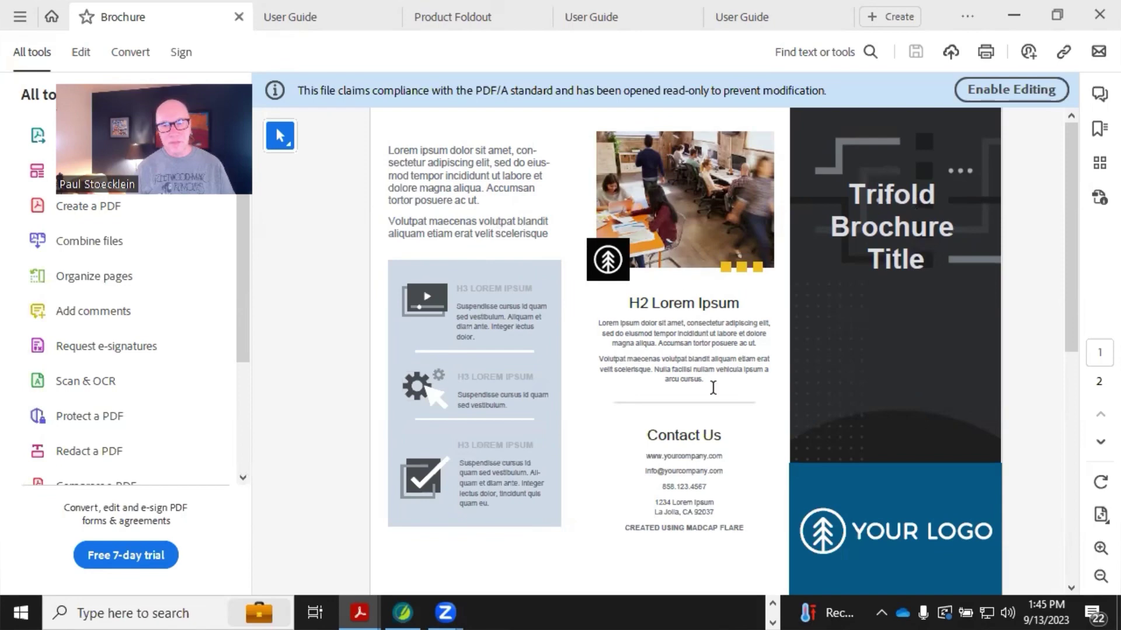
Step: Look through the generated trifold Brochure PDF beyond its outside page
scroll(700, 383, down, 3)
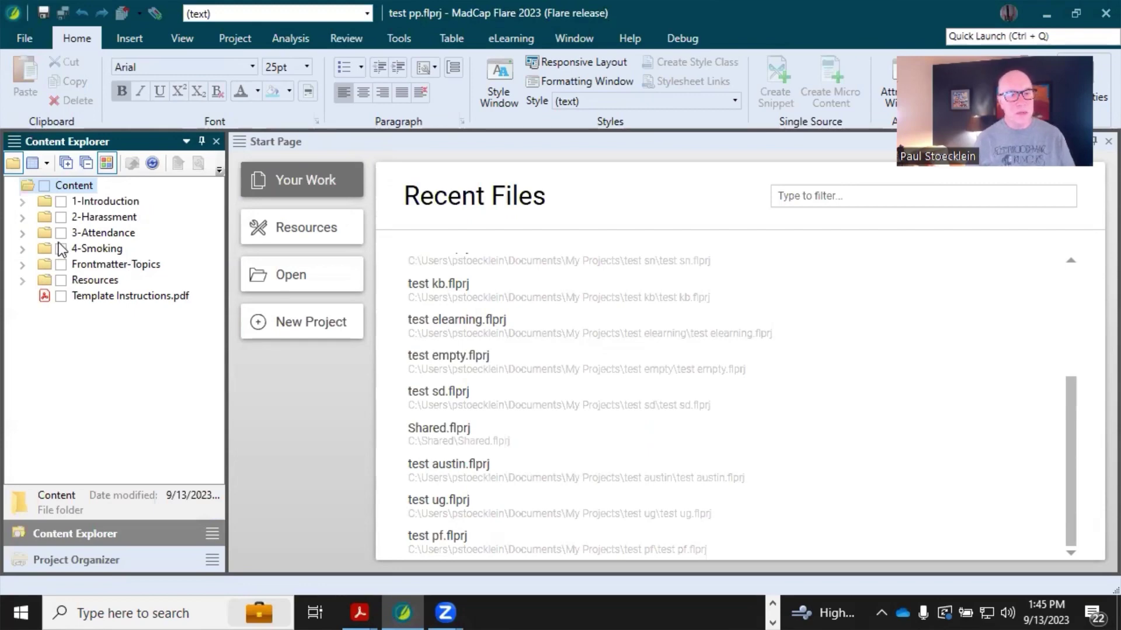
Step: Examine the policies project's Frontmatter-Topics and Resources folders, and look through its generated Policies and Procedures PDF in Acrobat
click(22, 264)
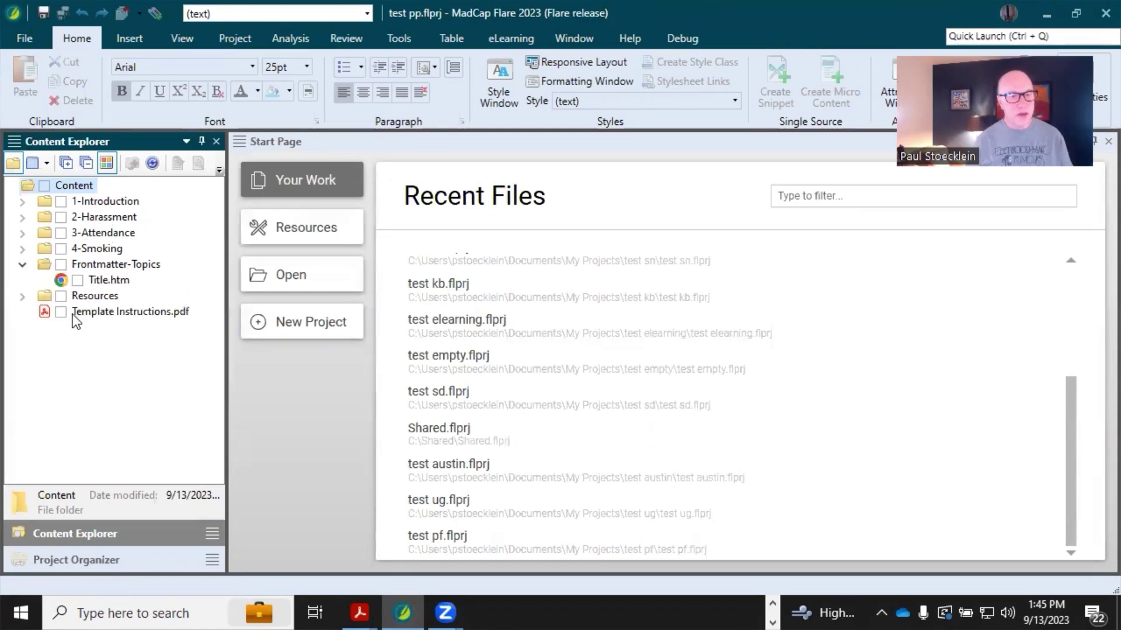
click(22, 296)
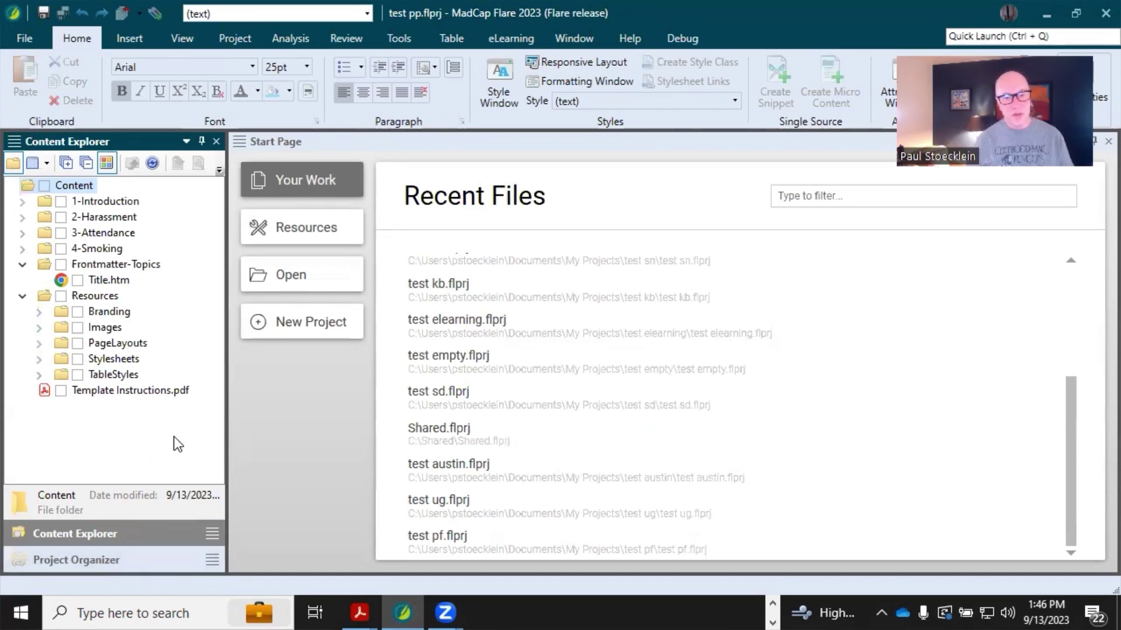
click(359, 613)
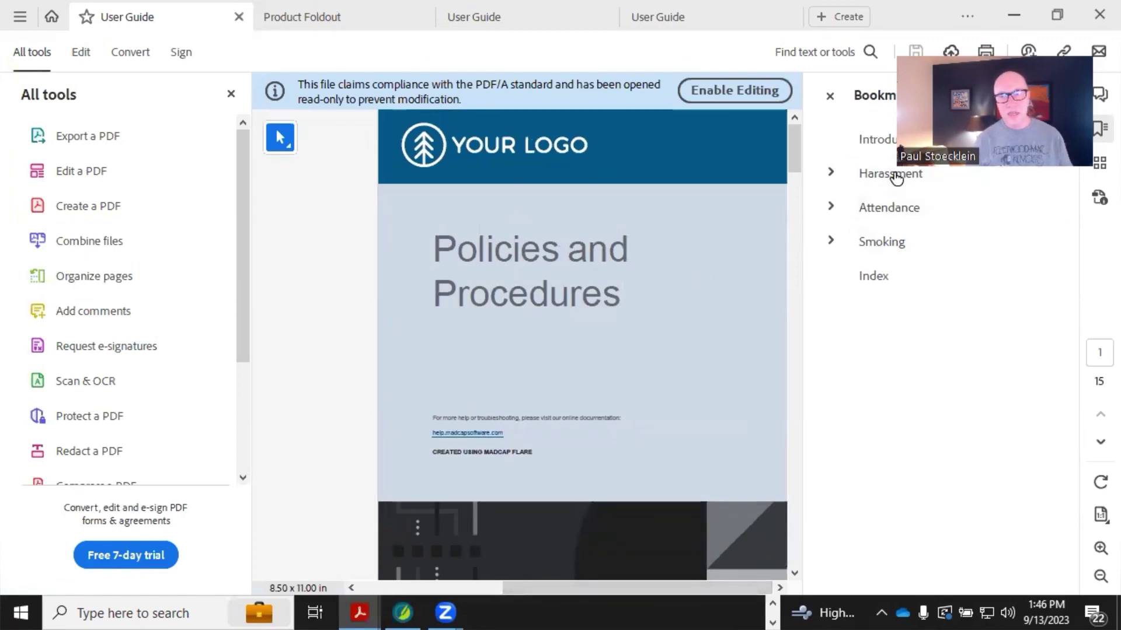
click(829, 96)
scroll(590, 321, down, 5)
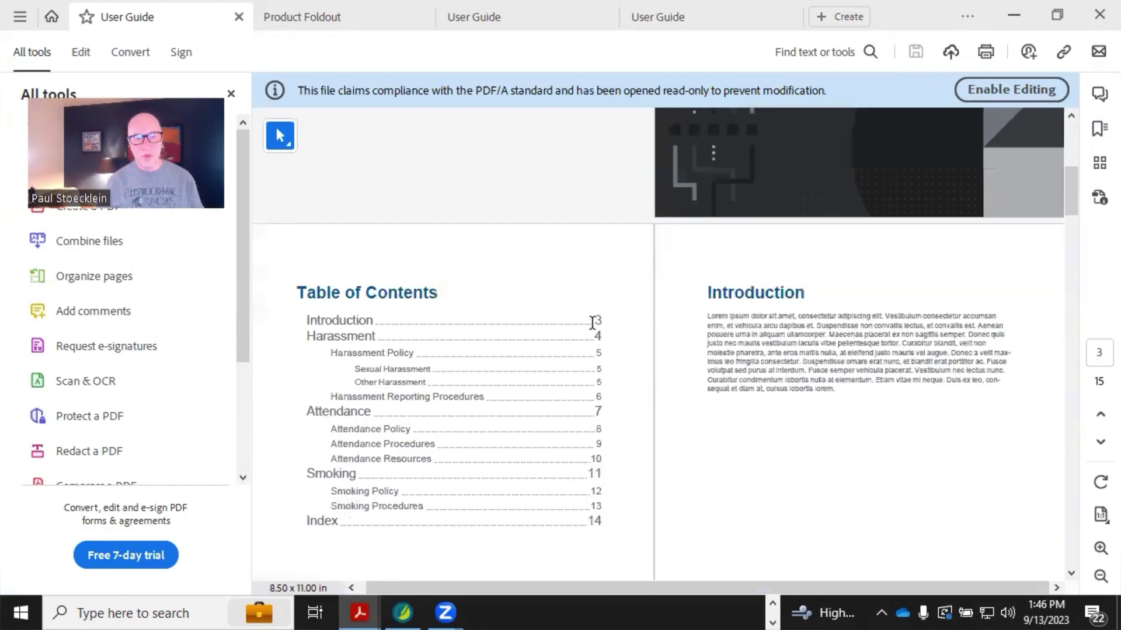
scroll(624, 345, down, 5)
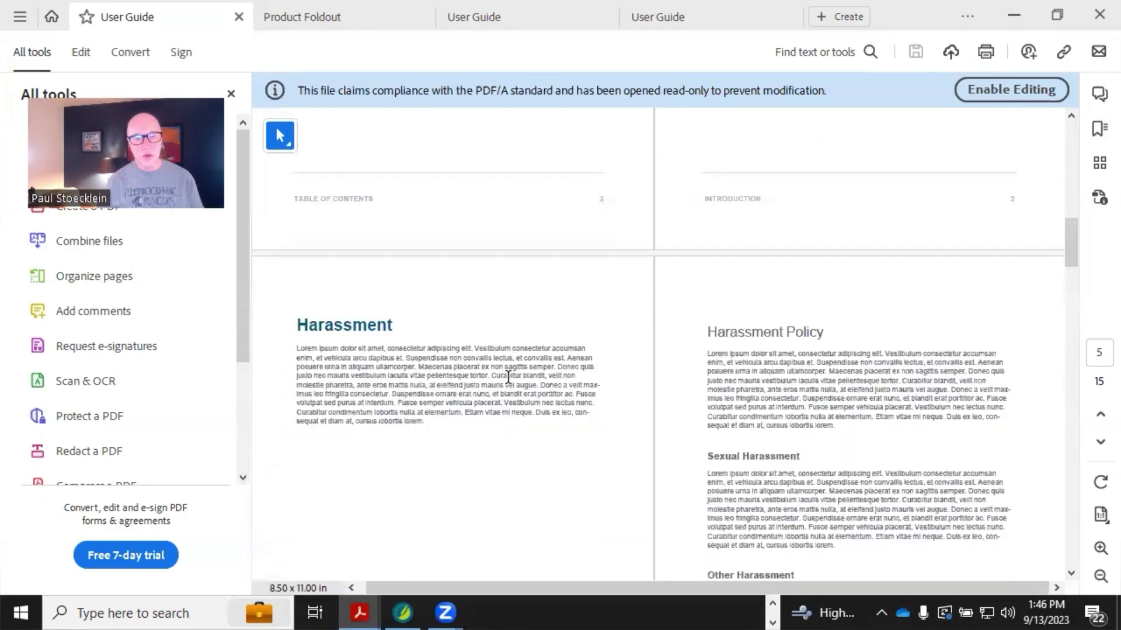
scroll(507, 376, down, 6)
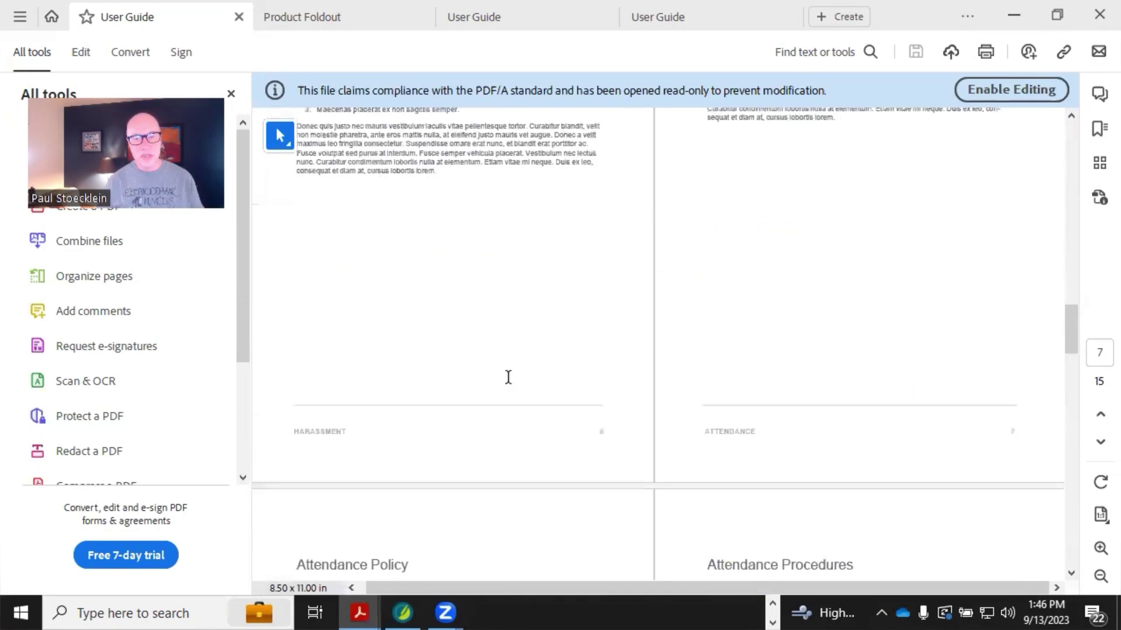
scroll(507, 376, down, 10)
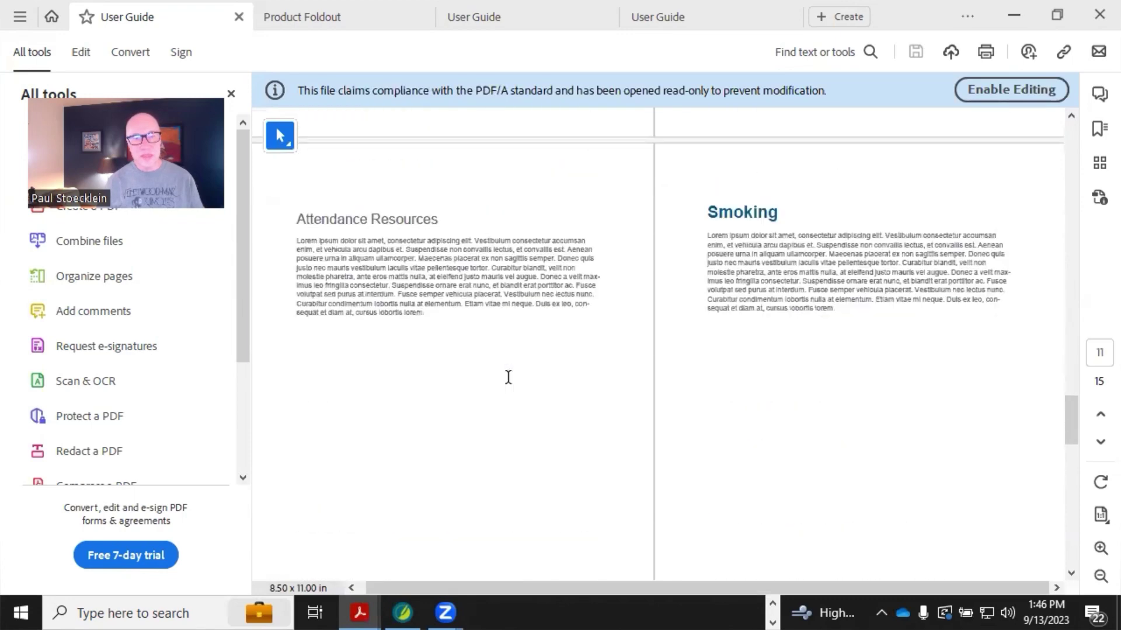
scroll(508, 377, down, 10)
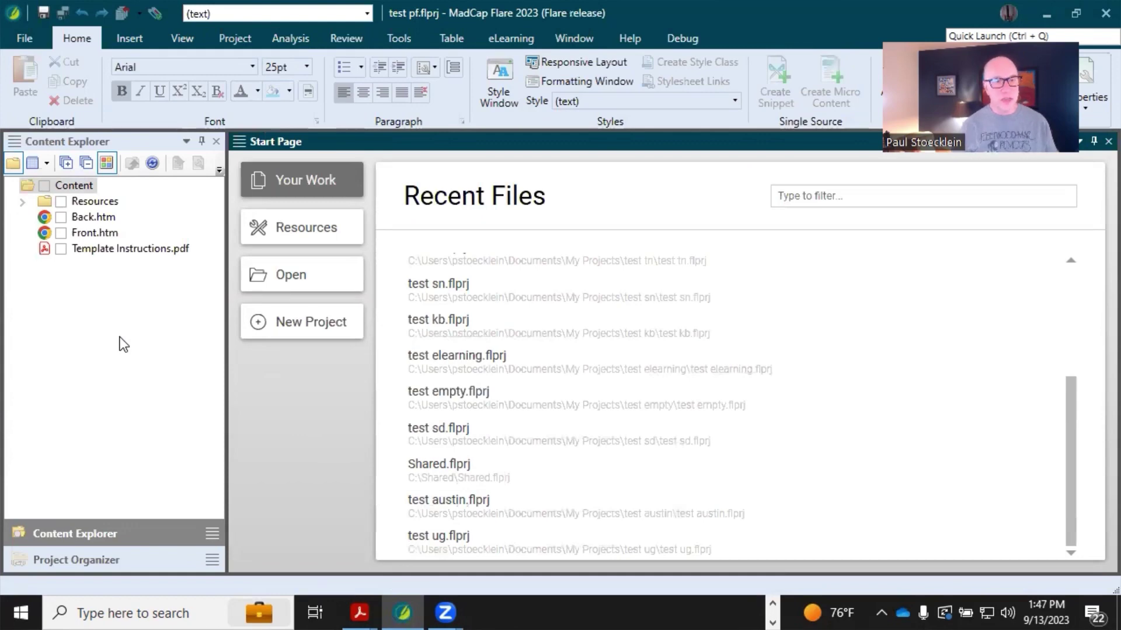
Step: Open the product foldout project's Front.htm topic and view its content across all panels
click(111, 234)
double_click(111, 234)
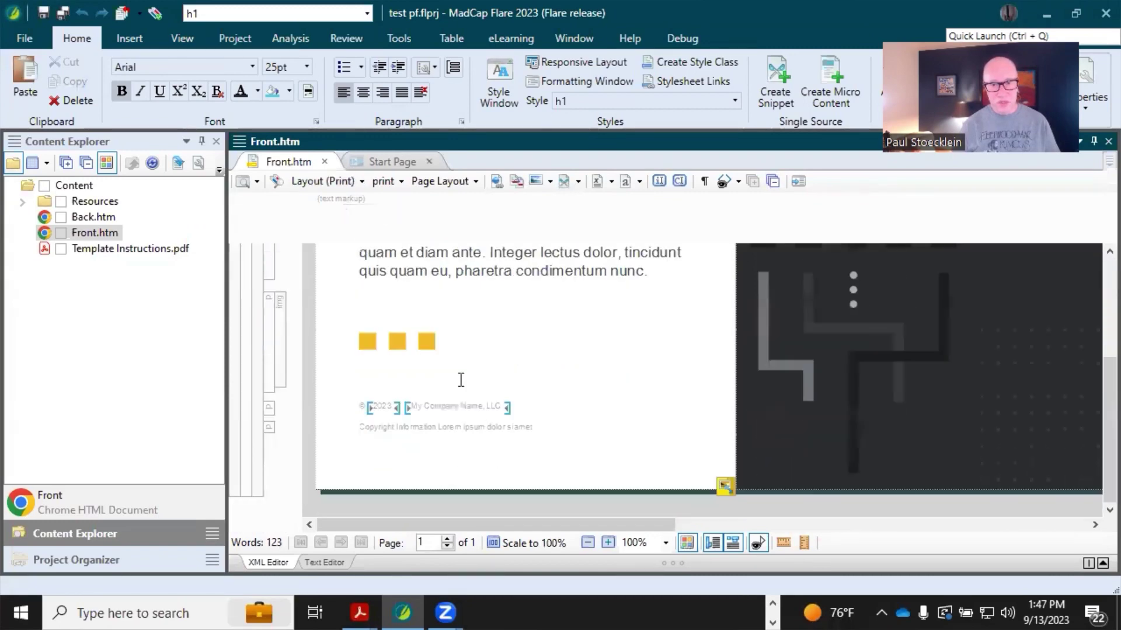
scroll(461, 379, down, 3)
drag(479, 527, 690, 528)
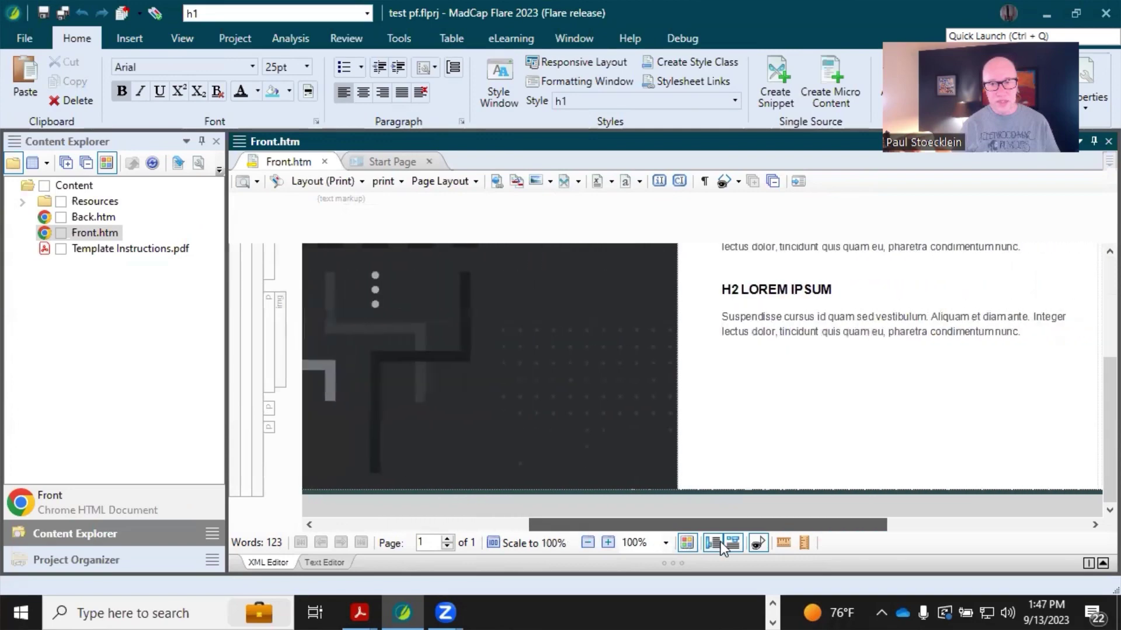
scroll(783, 438, up, 3)
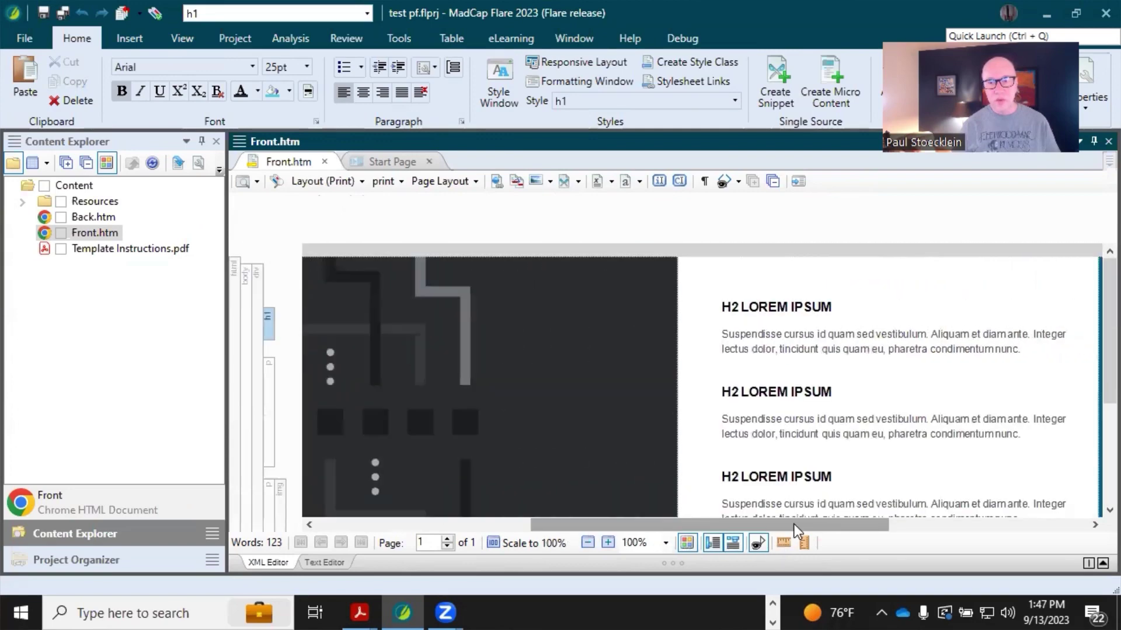
drag(794, 524, 547, 526)
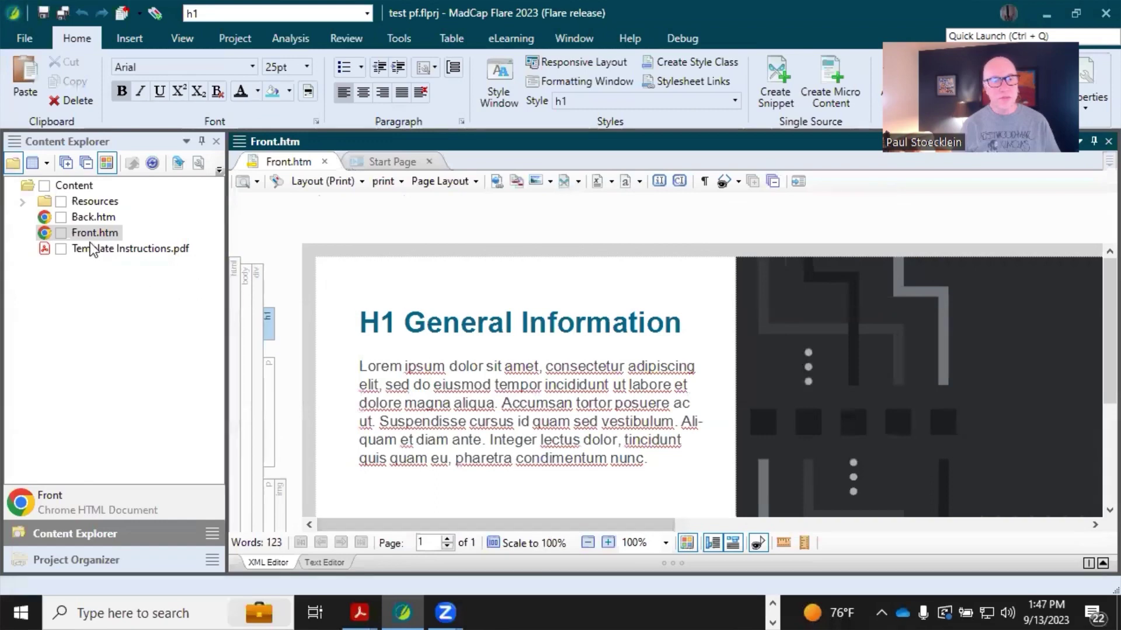
Step: Open the product foldout project's Back.htm topic and view its Get Started panel and steps
double_click(85, 218)
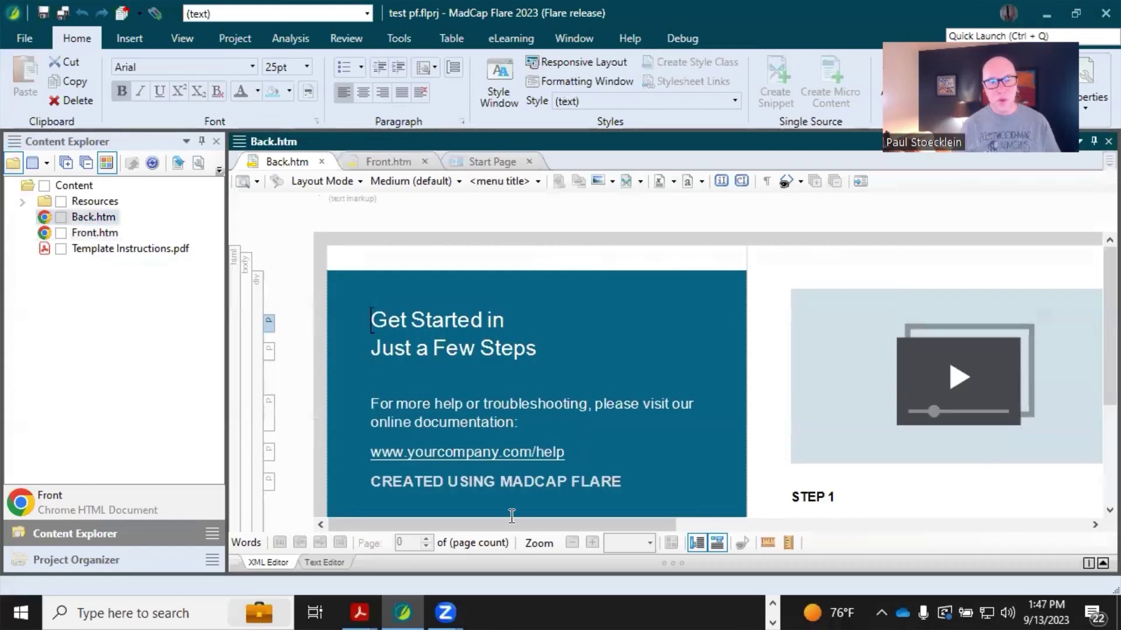
mouse_move(514, 524)
mouse_down()
mouse_move(700, 527)
mouse_move(514, 526)
mouse_up()
scroll(555, 413, down, 3)
scroll(545, 395, up, 3)
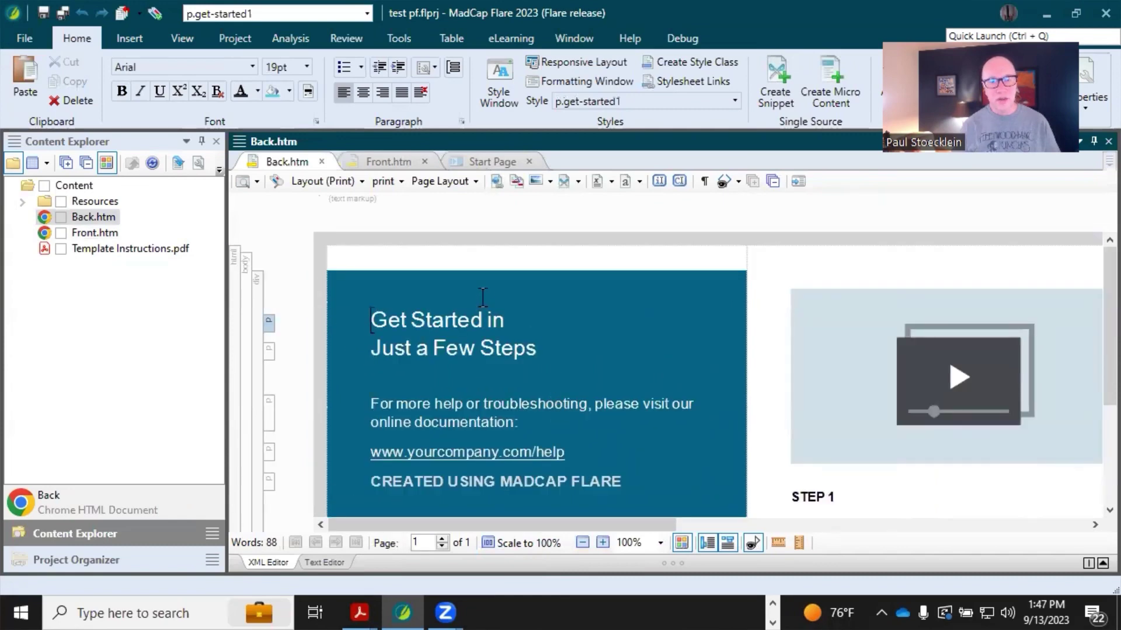
Step: Switch to Acrobat, compare both pages of the generated Product Foldout PDF, and return to Flare
key(alt+Tab)
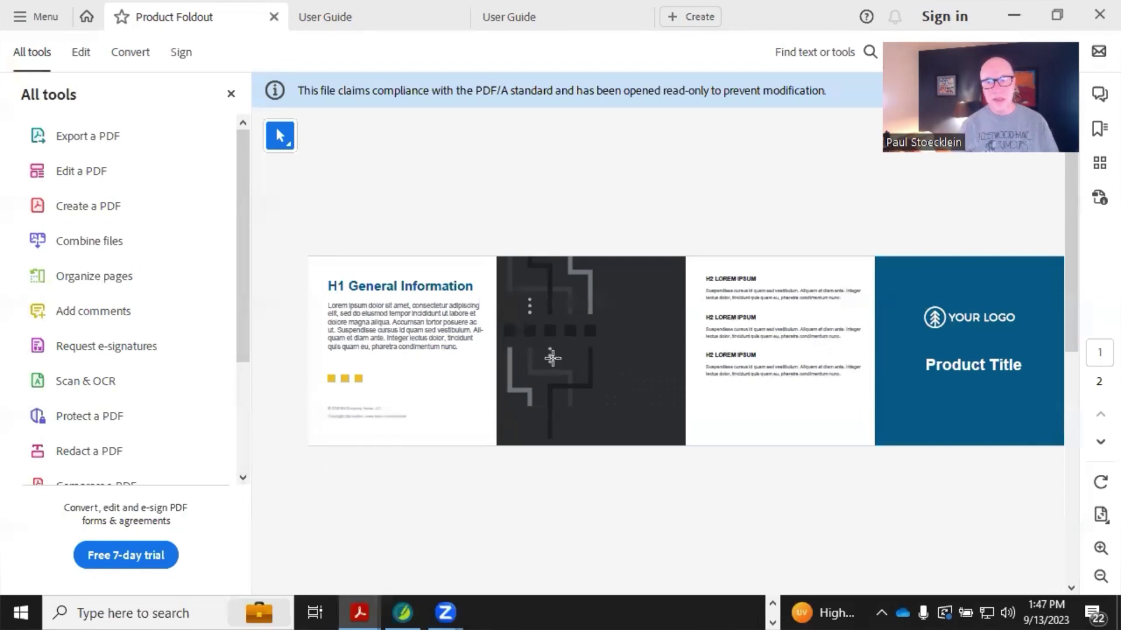
scroll(552, 358, down, 2)
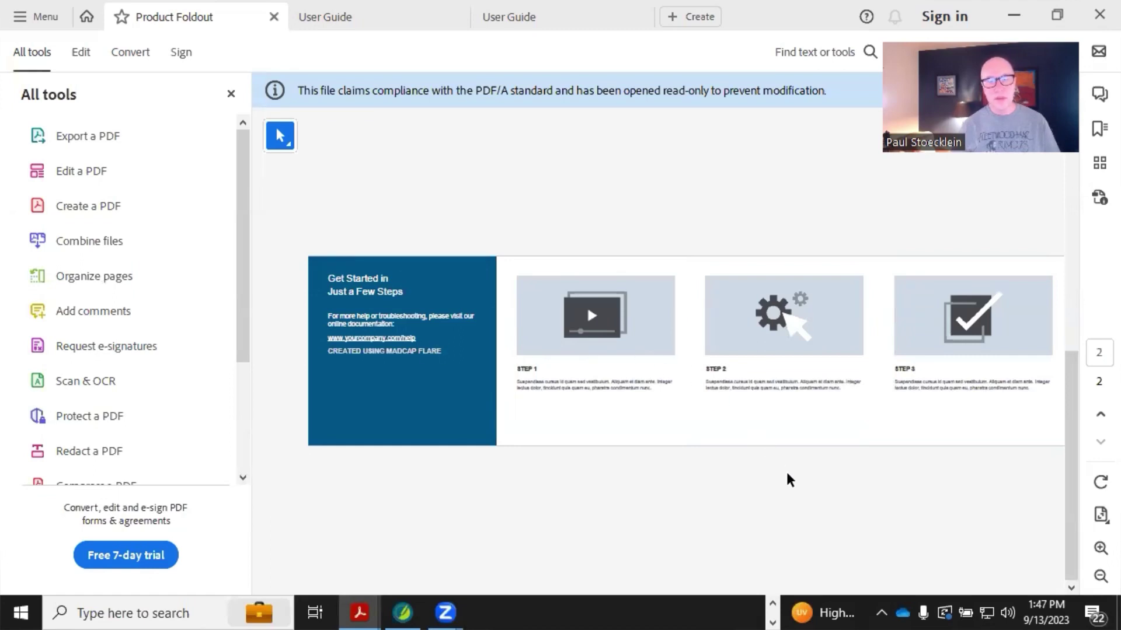
scroll(787, 474, up, 2)
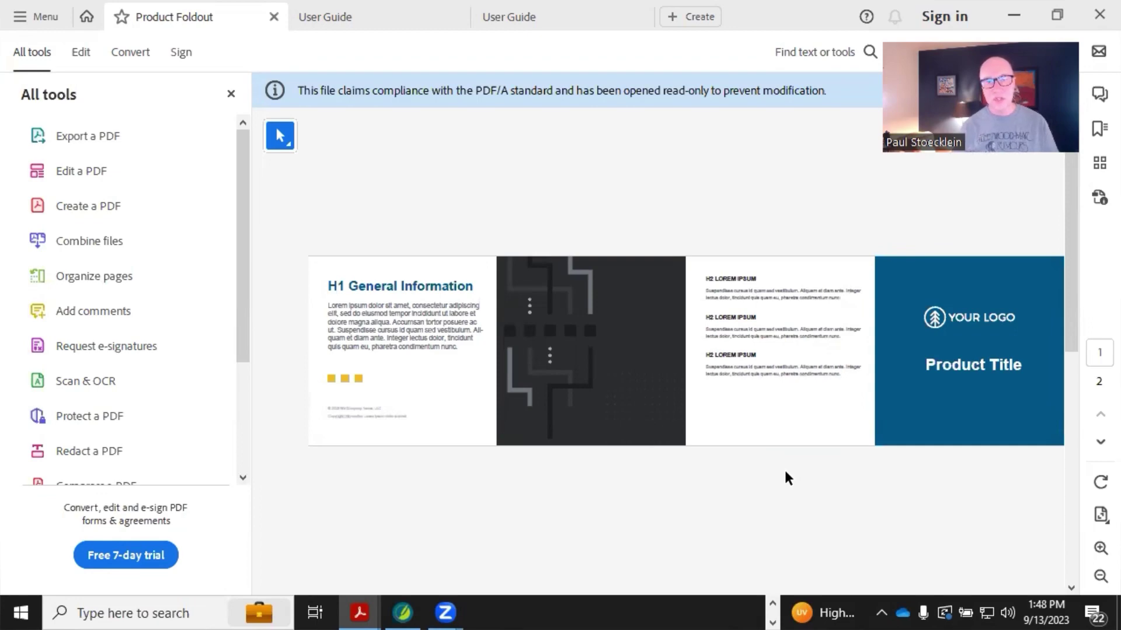
key(alt+Tab)
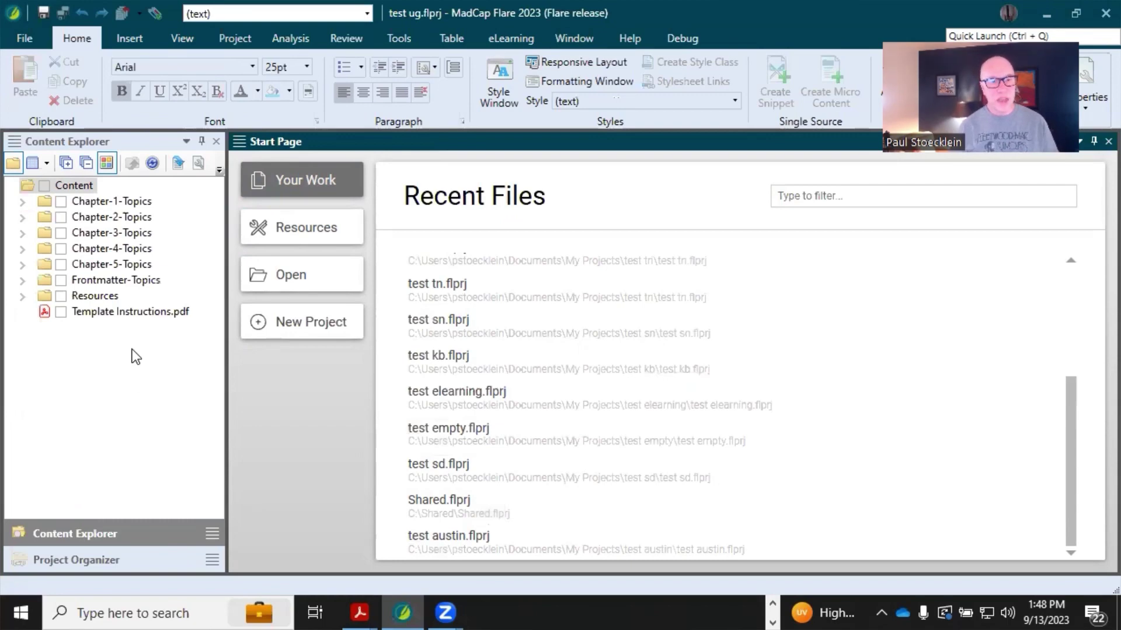
Step: Examine the user guide project's Chapter-1-Topics, Chapter-2-Topics and Resources folders, including PageLayouts
click(23, 202)
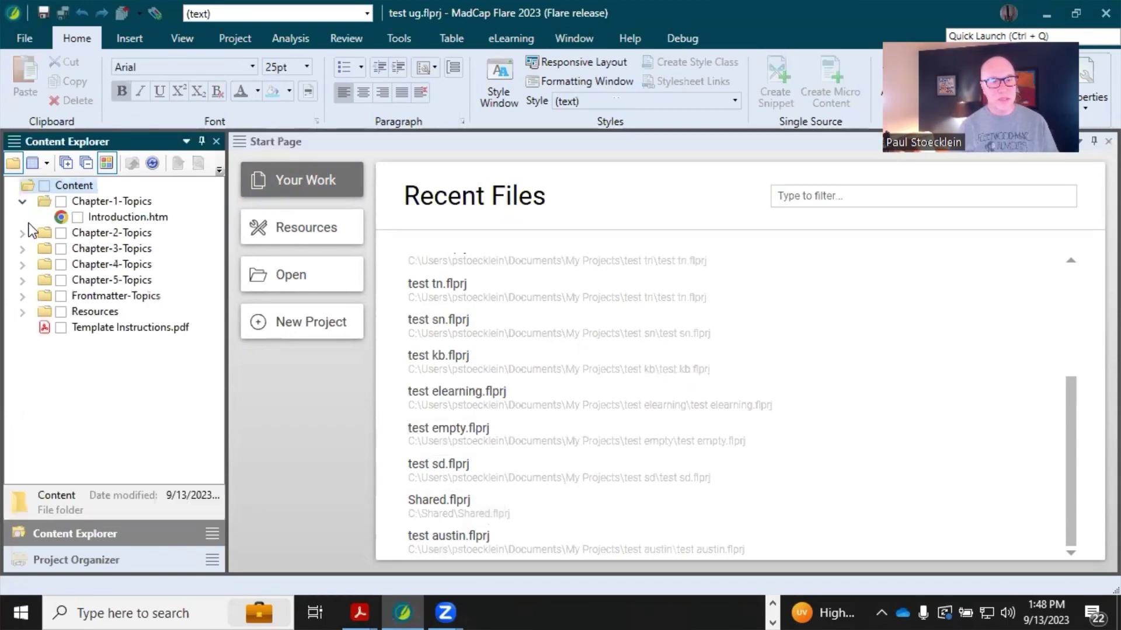
click(23, 232)
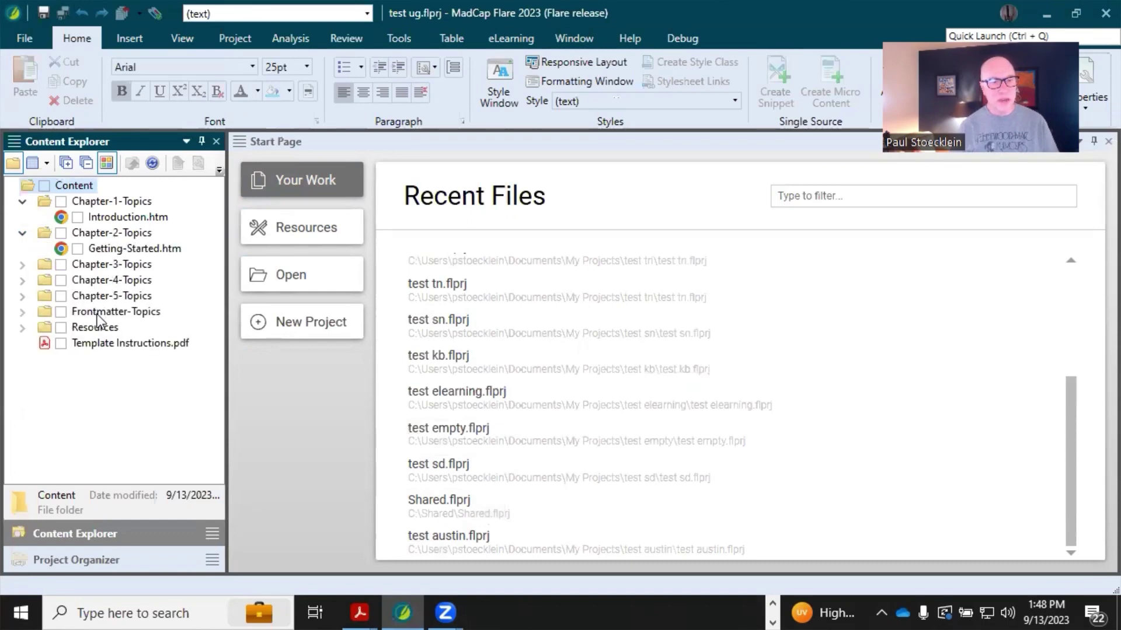
click(23, 328)
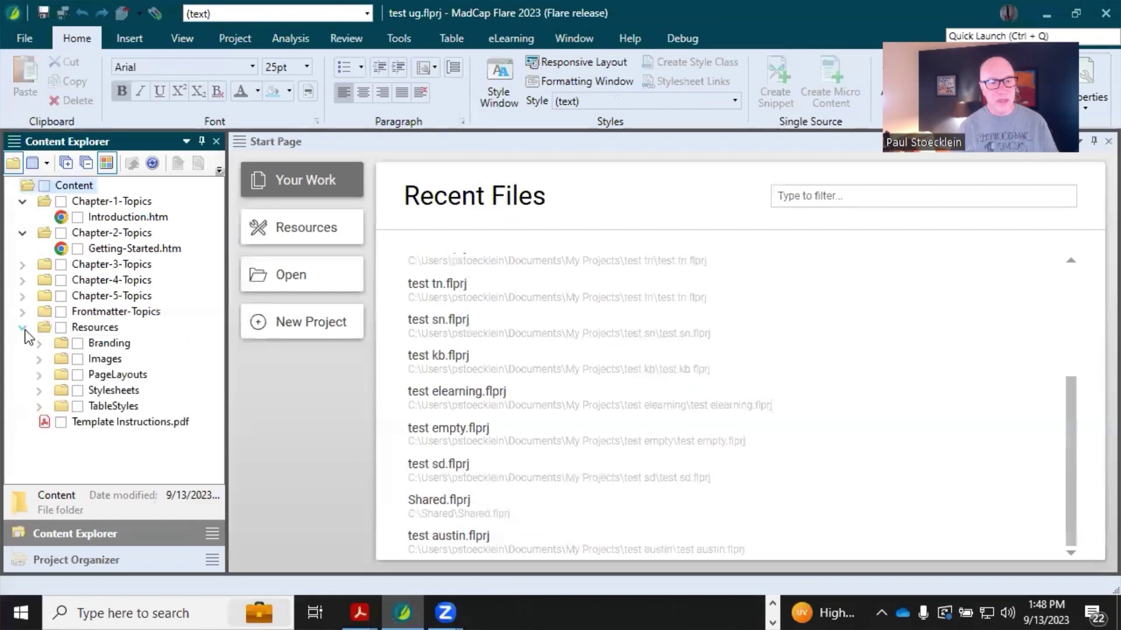
click(143, 377)
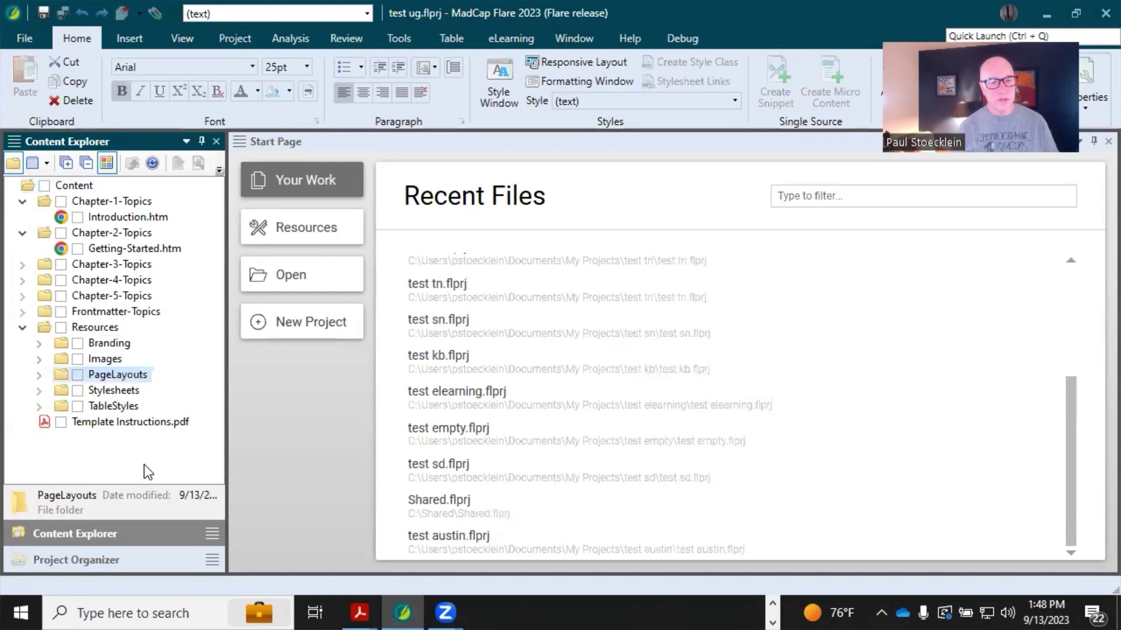
Step: Switch to Acrobat and look through the generated User Guide PDF from the table of contents onward
click(359, 611)
scroll(410, 350, down, 15)
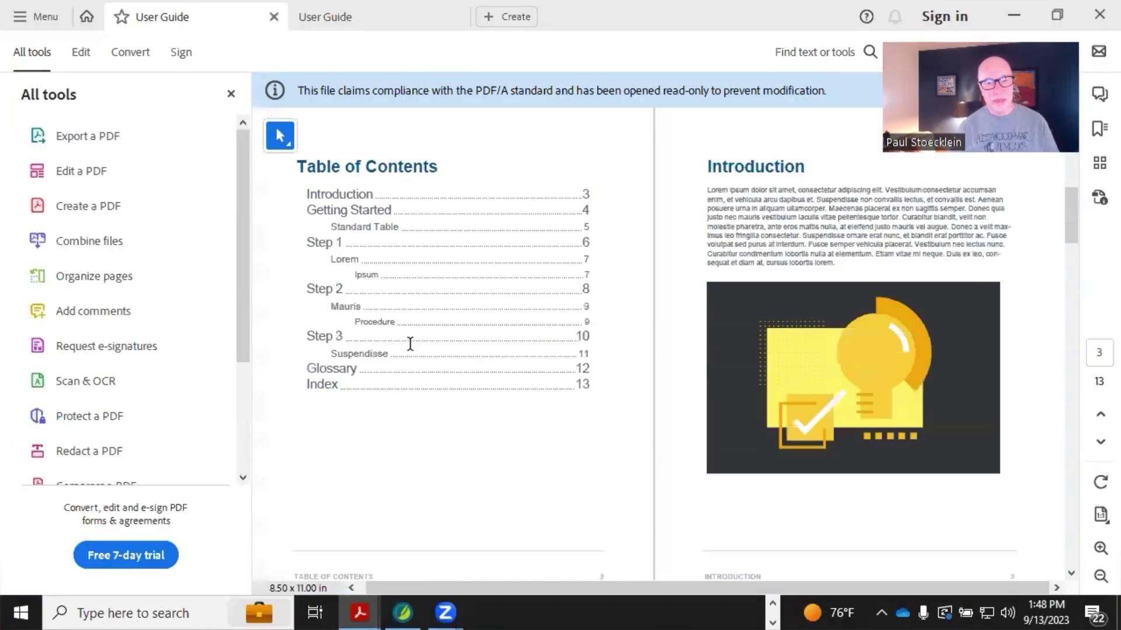
scroll(410, 344, down, 15)
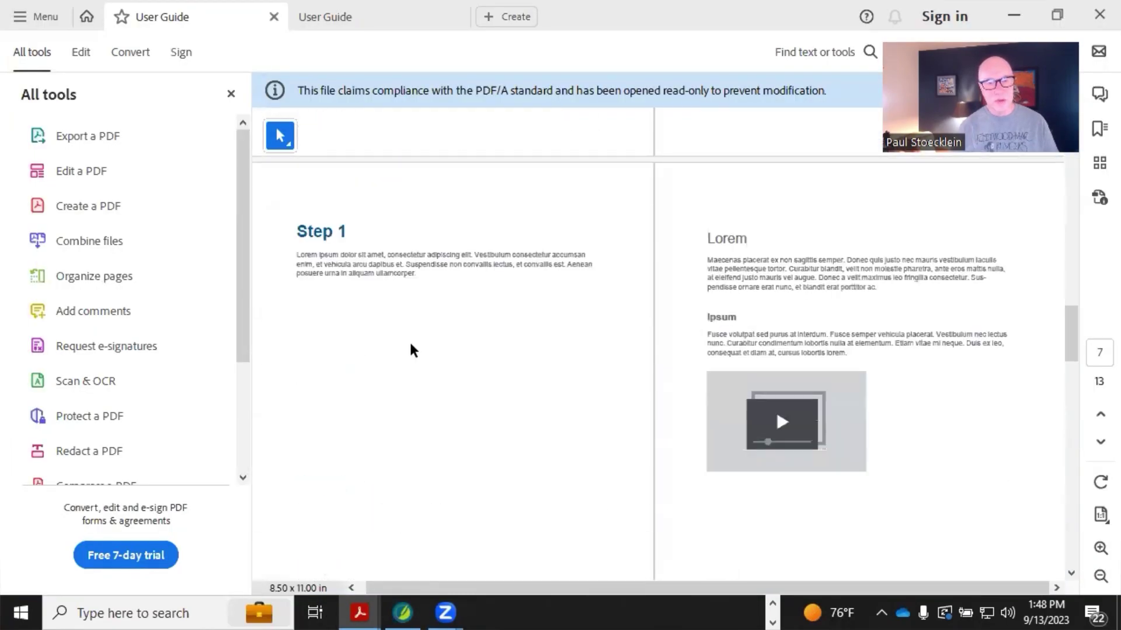
scroll(410, 347, down, 12)
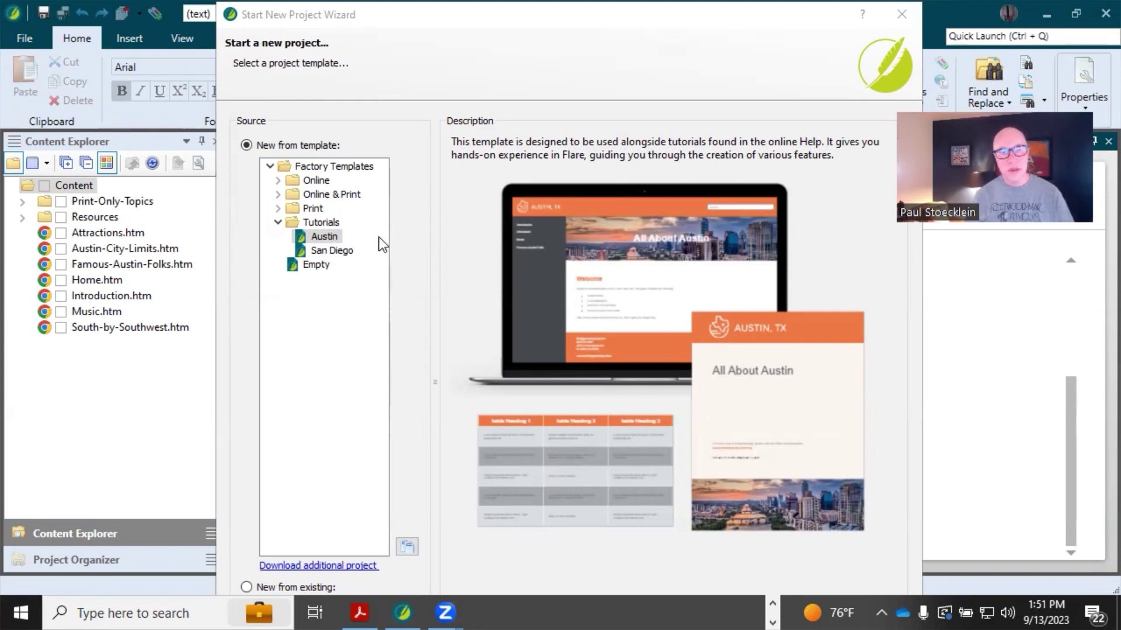
Step: Preview the San Diego tutorial template, and open the additional project templates web page at its collection overview
click(336, 251)
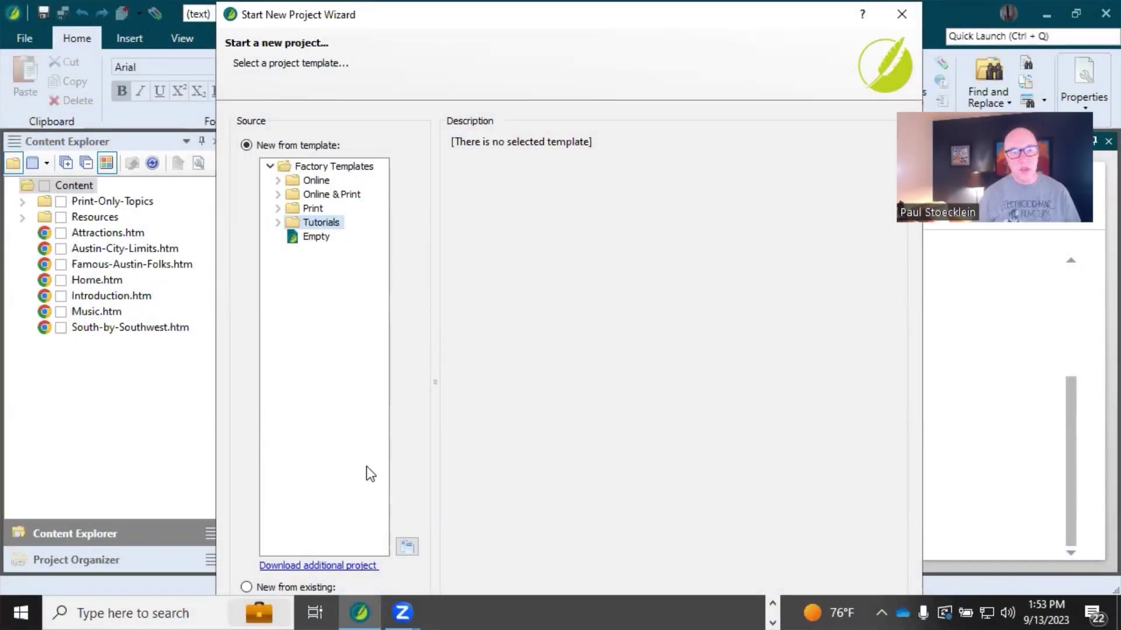
click(348, 566)
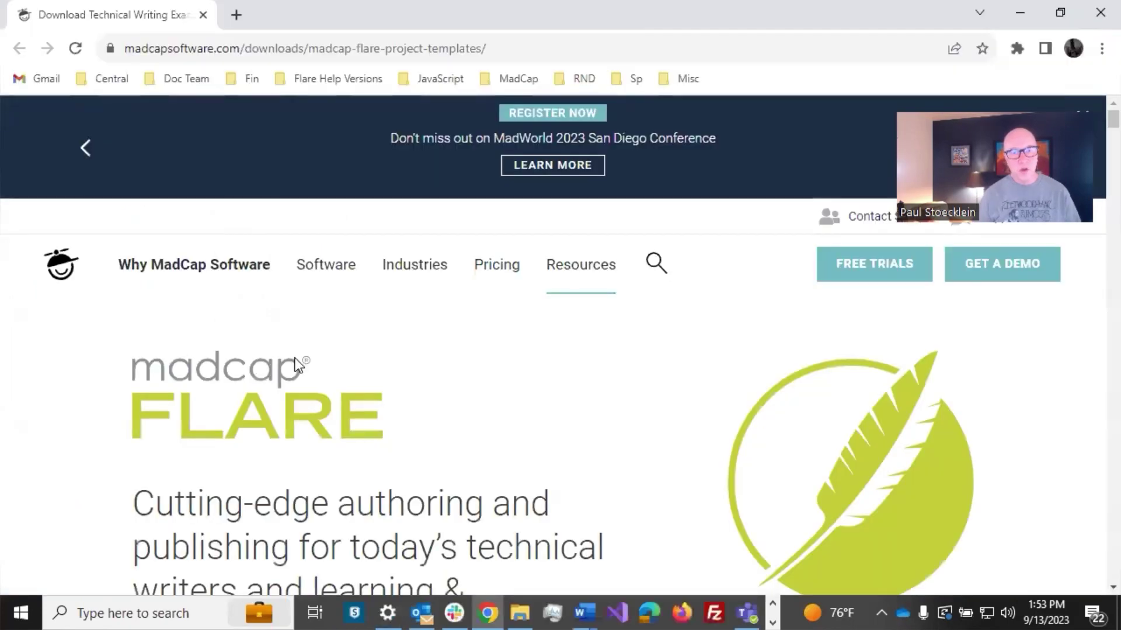
scroll(313, 362, down, 1)
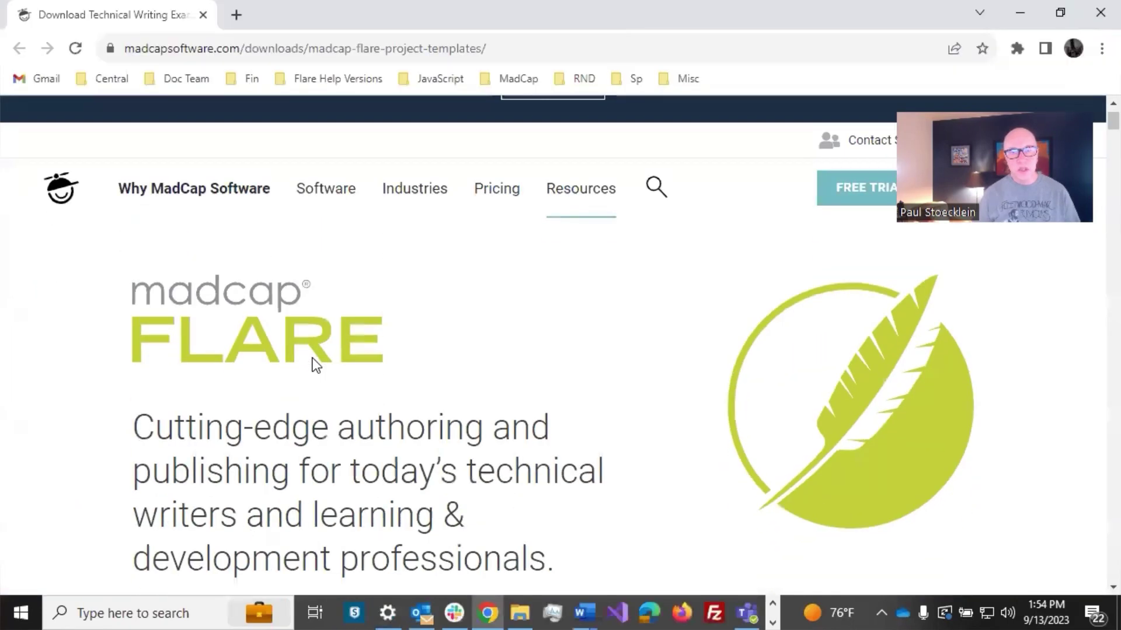
scroll(313, 359, down, 10)
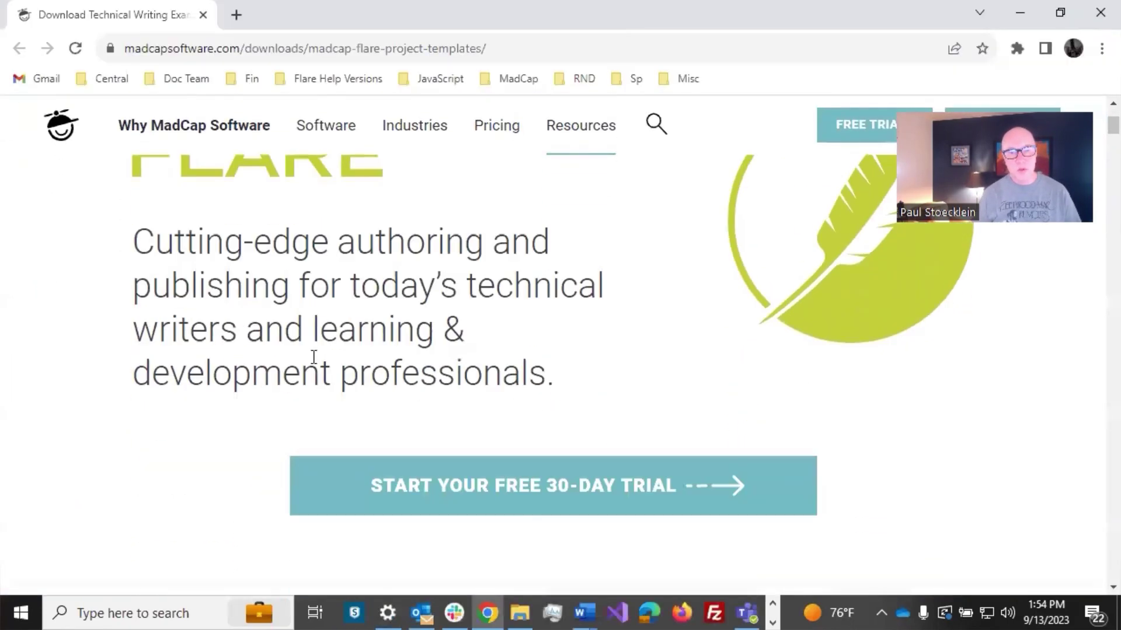
scroll(314, 357, down, 10)
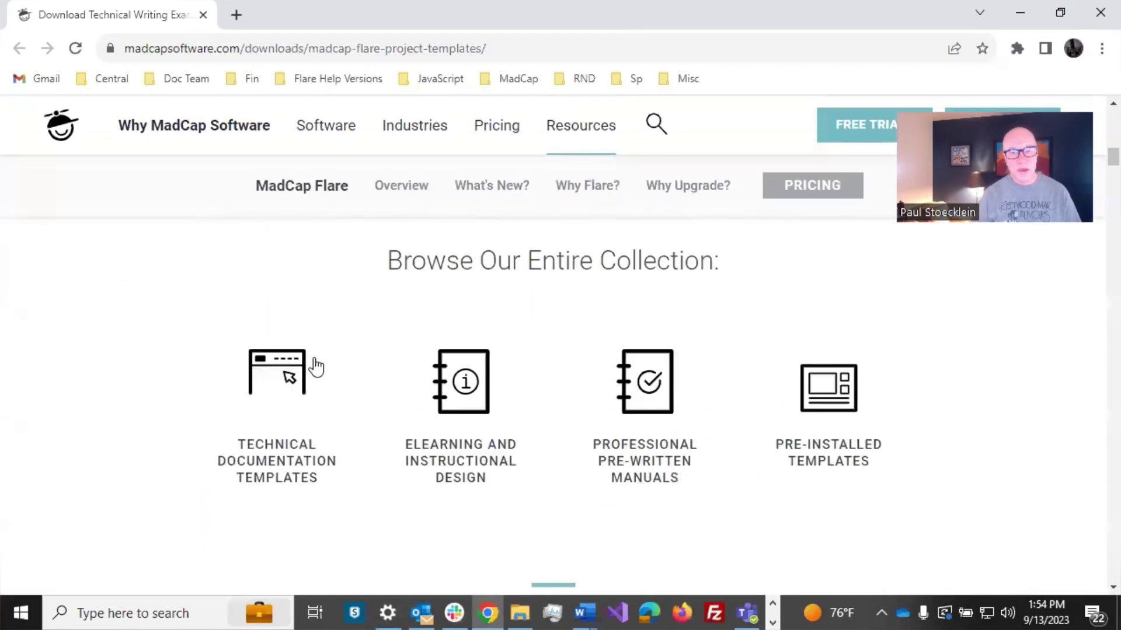
Step: Browse the downloadable Flare template designs on the web page, from Santaluz through Del Mar and Coronado to Sunset
scroll(314, 358, down, 5)
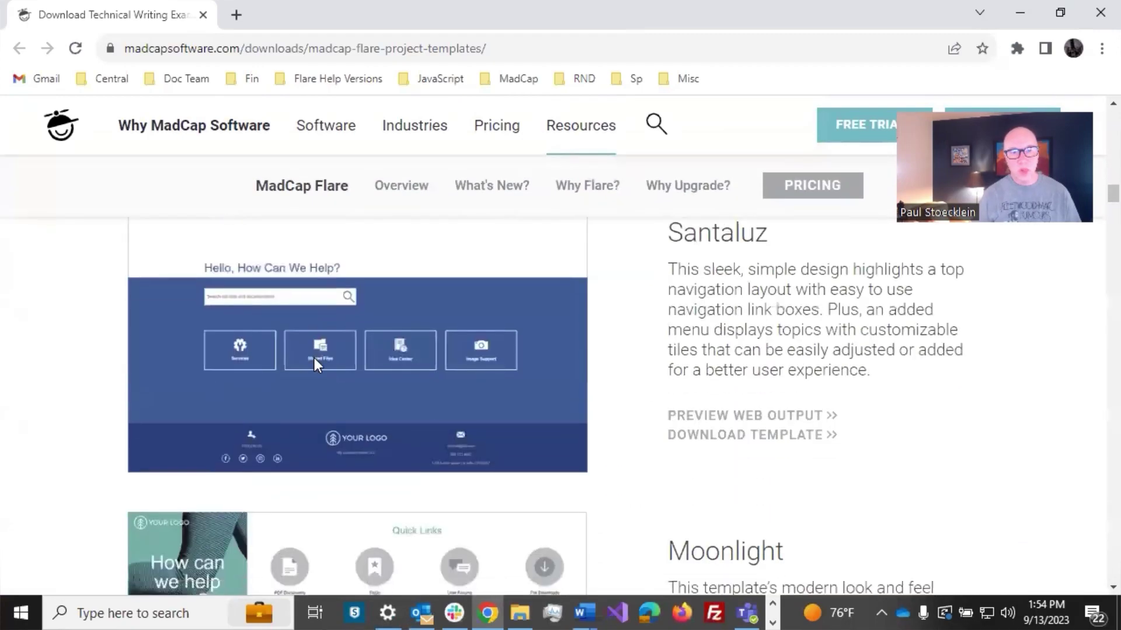
scroll(314, 359, up, 3)
scroll(355, 360, down, 5)
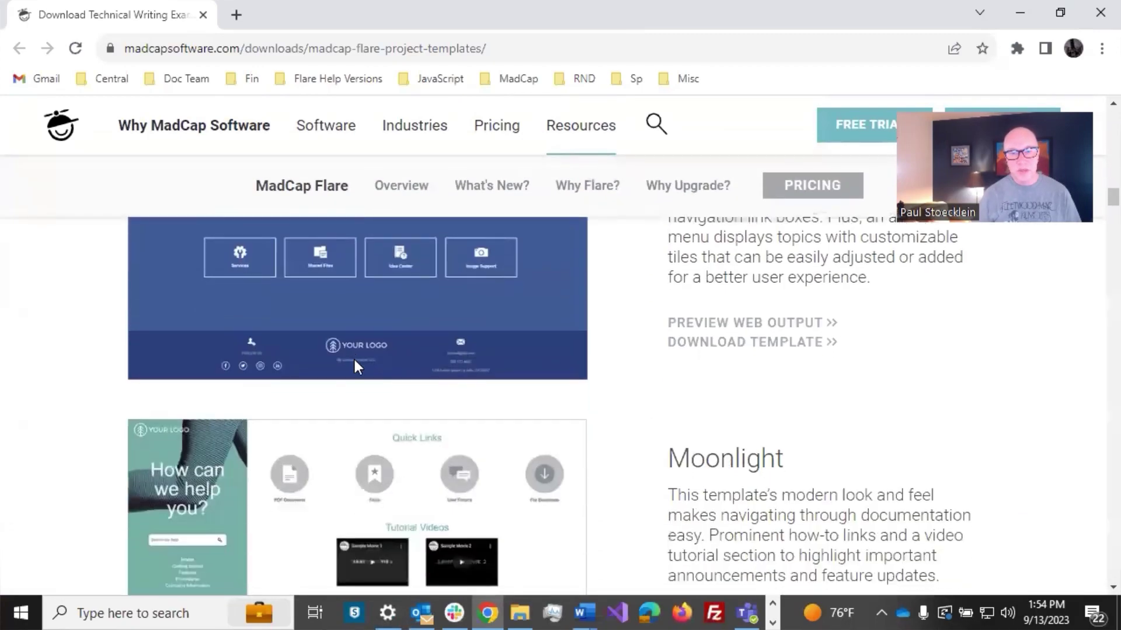
scroll(355, 360, down, 8)
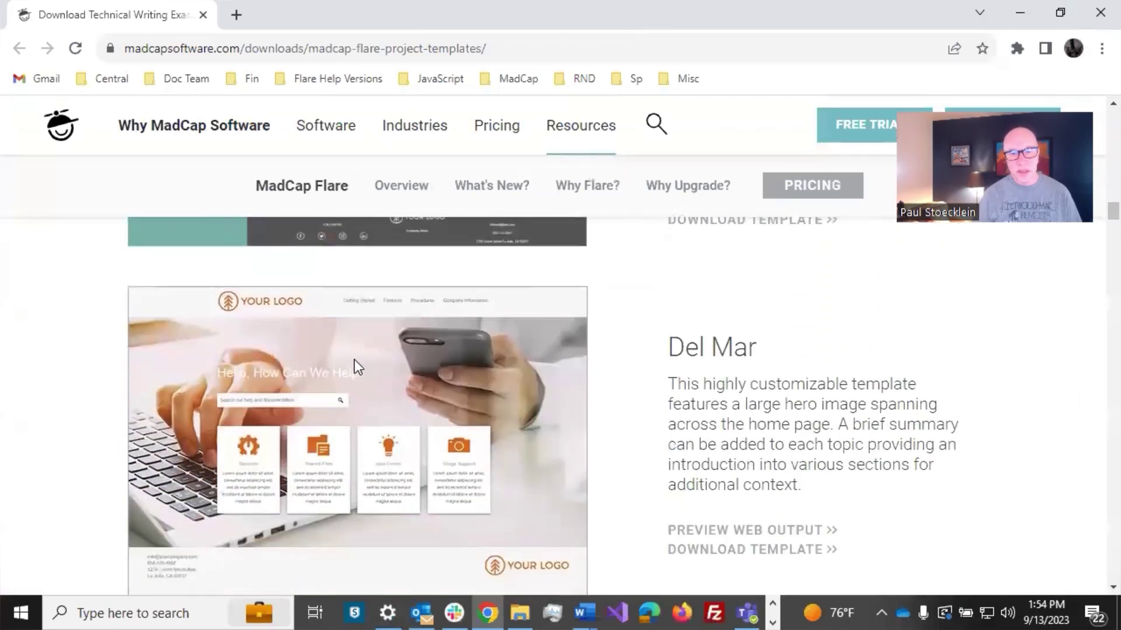
scroll(355, 360, down, 10)
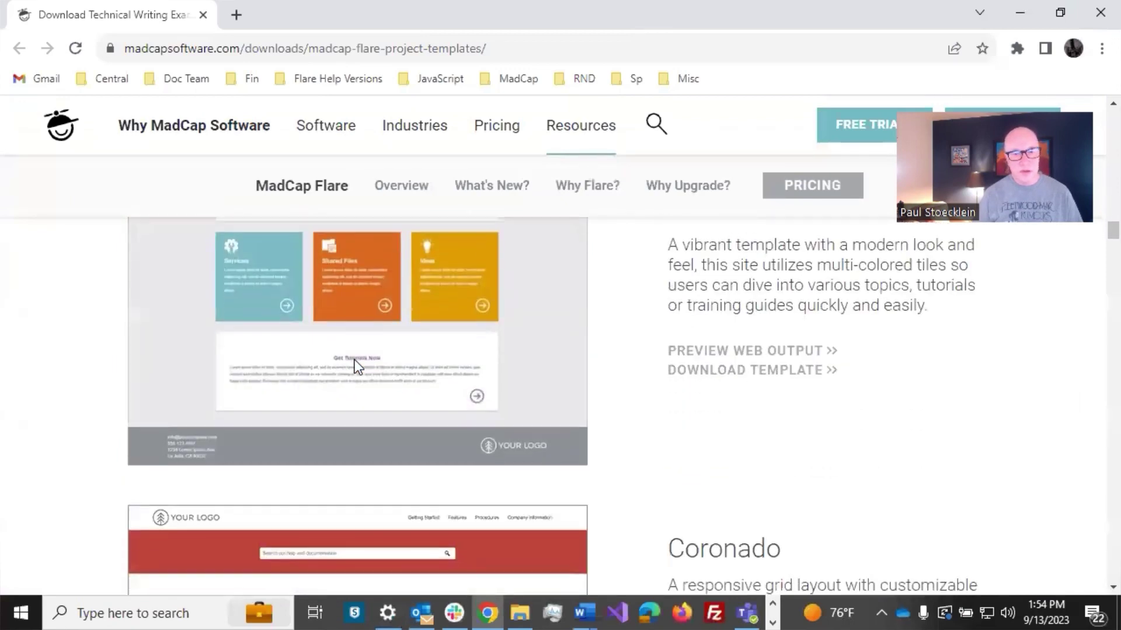
scroll(355, 360, down, 5)
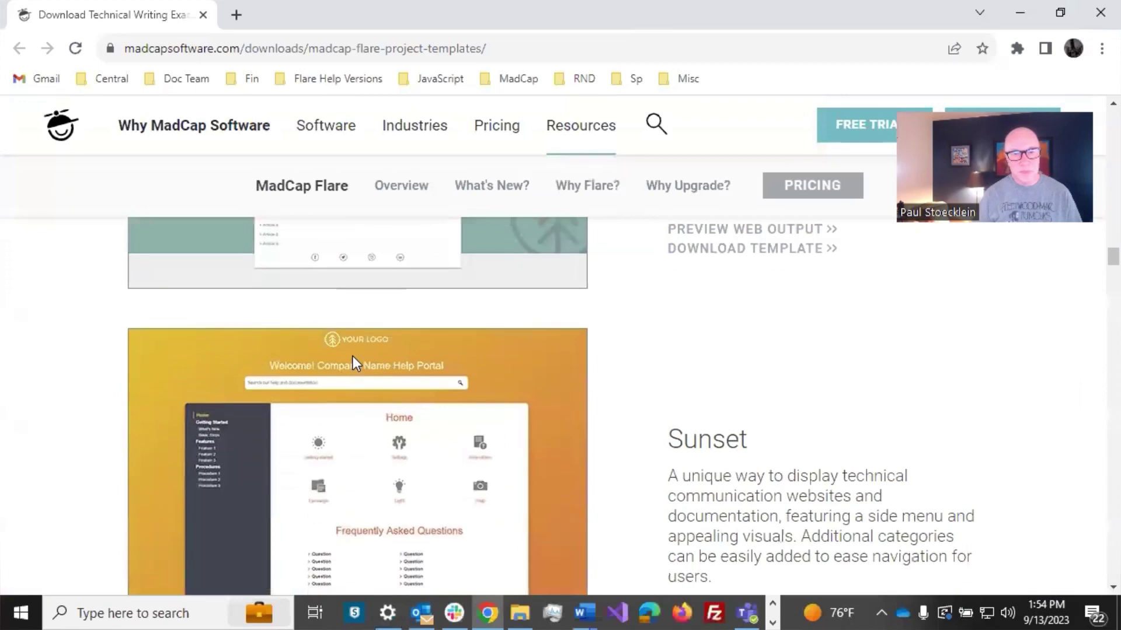
Step: Browse the remaining web design templates, including Silverado and Torrey, down to the Employee Handbook Manual Template
scroll(352, 356, down, 5)
scroll(352, 362, down, 3)
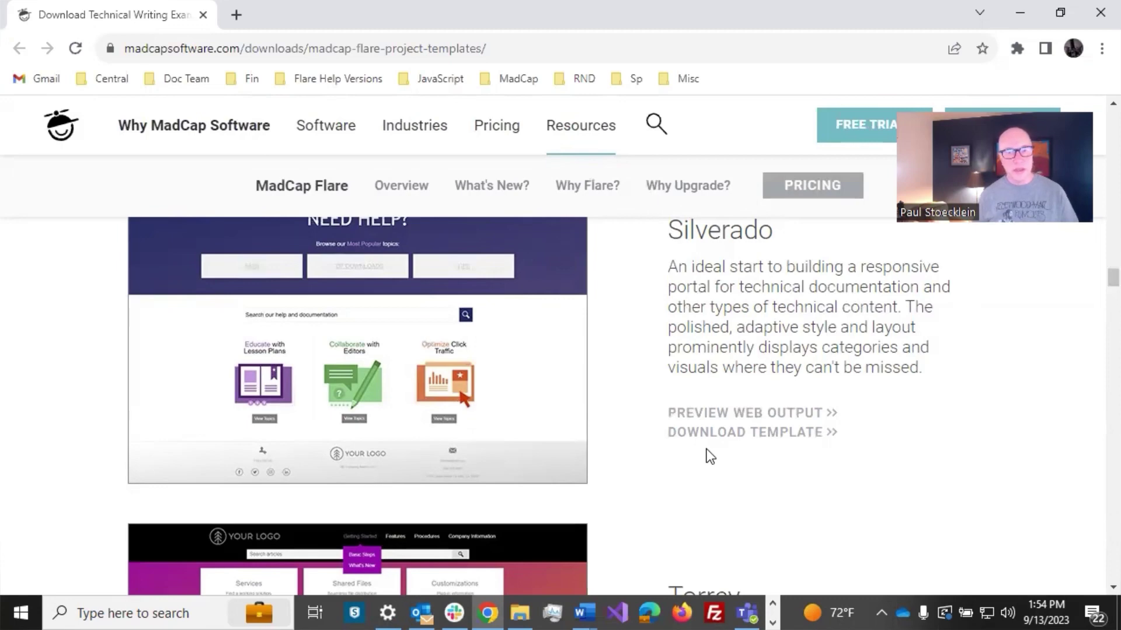
scroll(706, 449, down, 3)
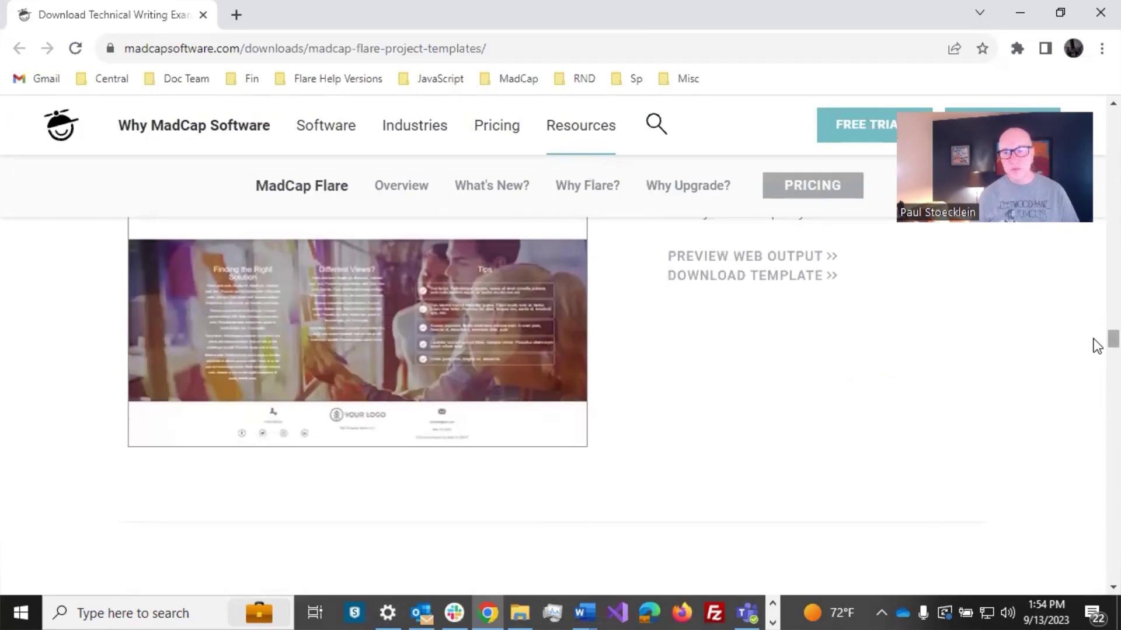
drag(1098, 344, 1096, 475)
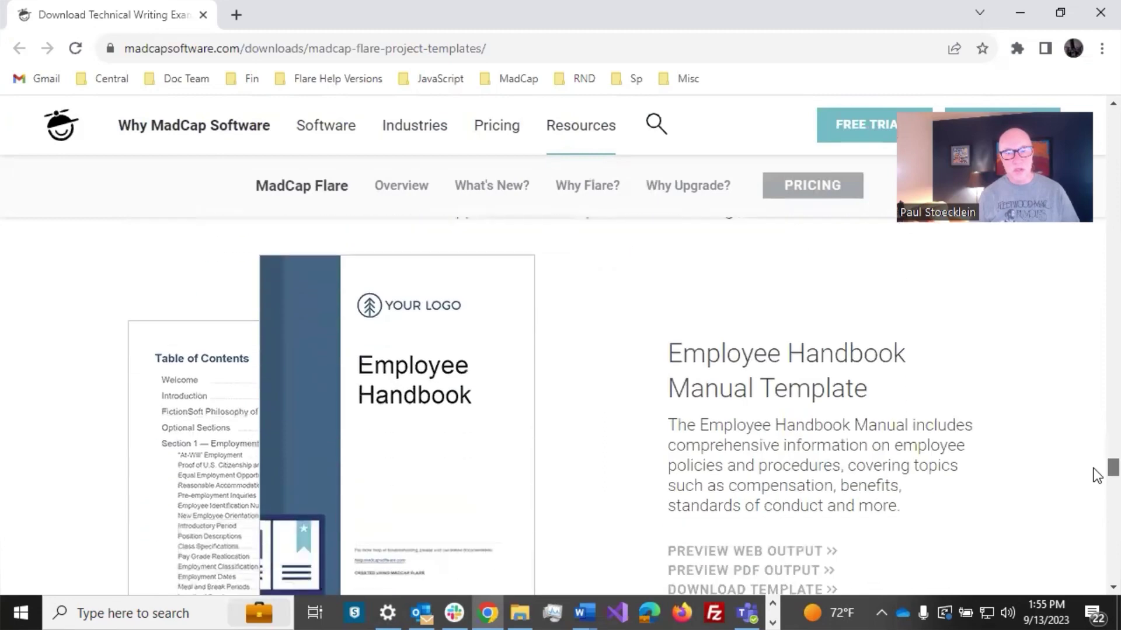
Step: Examine the Employee Handbook and Medical Office Policy and Procedure manual templates, down to the Pre-Installed Templates section
scroll(555, 377, down, 1)
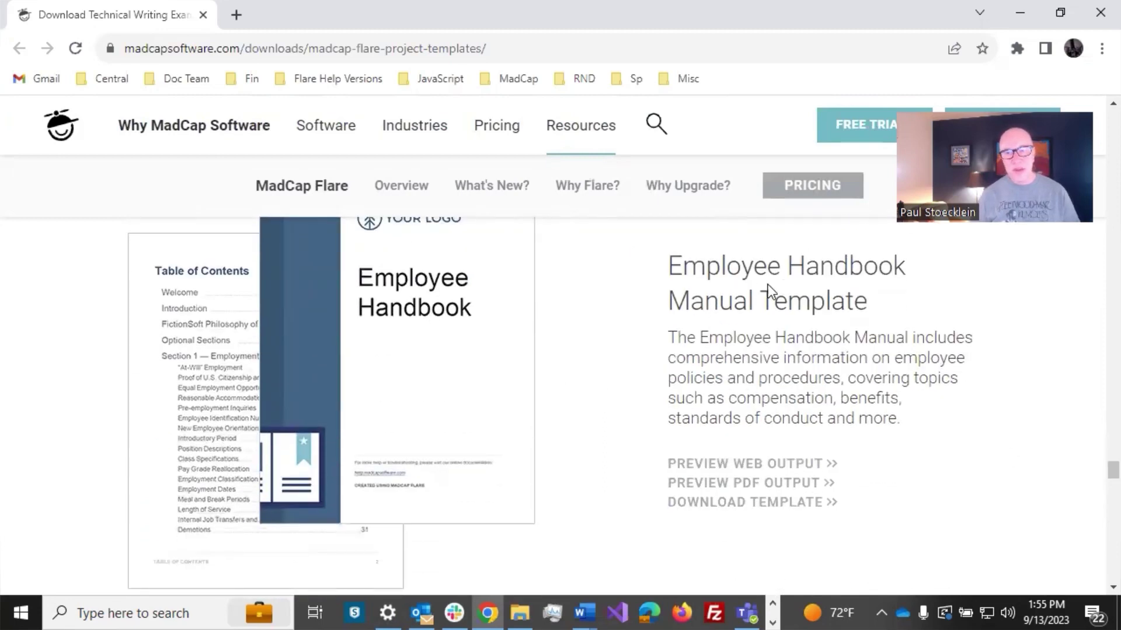
scroll(655, 305, down, 7)
scroll(618, 322, up, 2)
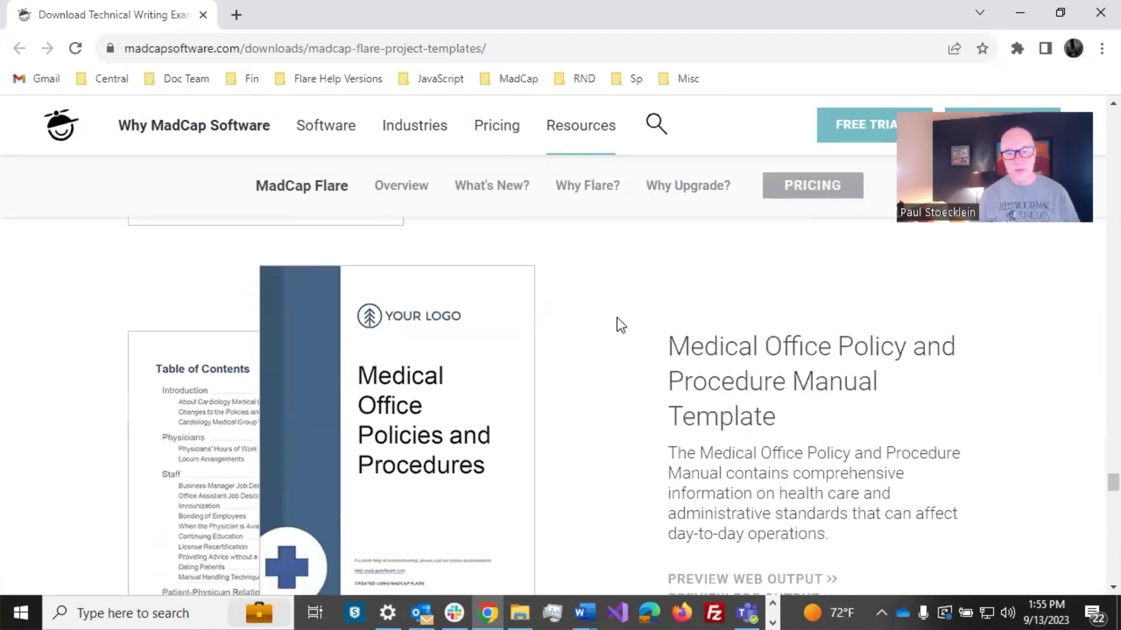
scroll(621, 326, down, 1)
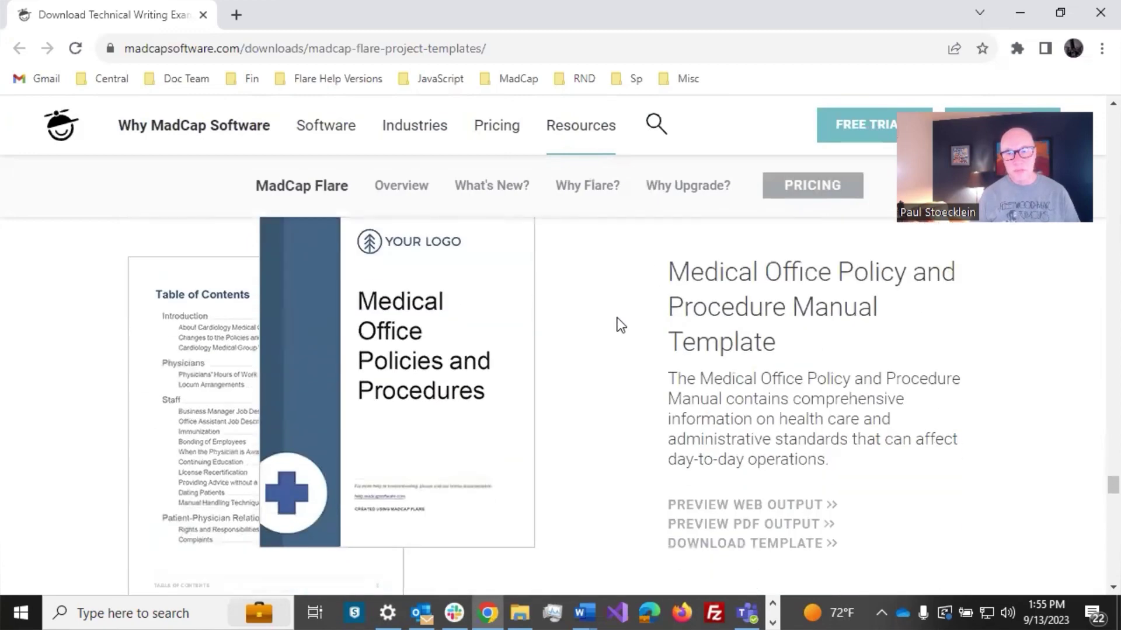
scroll(619, 321, down, 6)
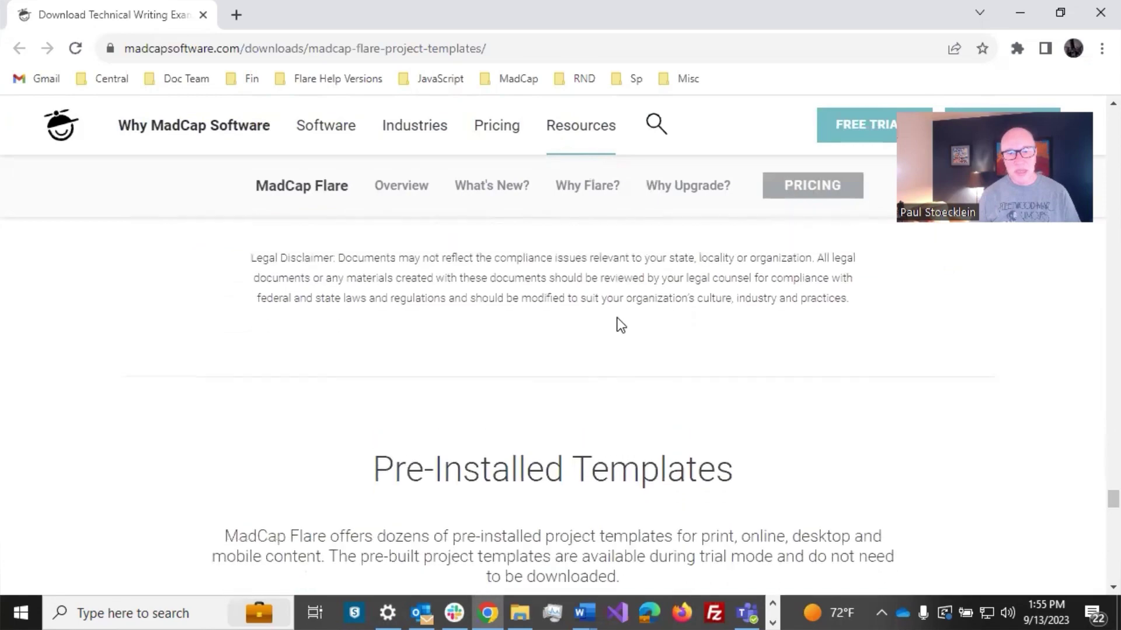
scroll(619, 321, up, 7)
scroll(618, 316, up, 4)
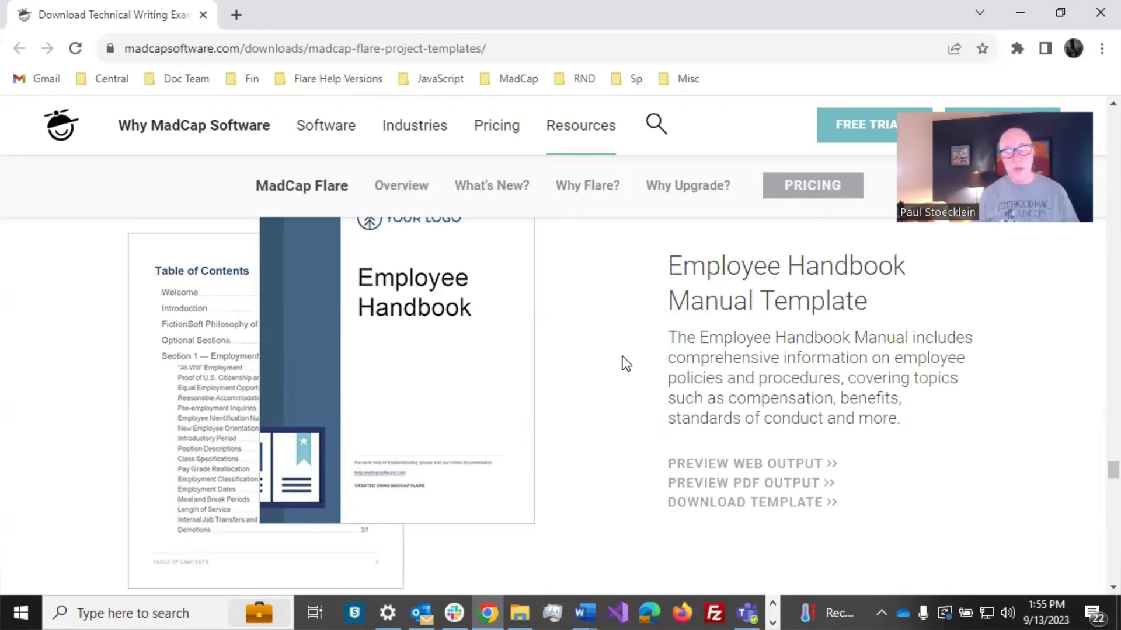
scroll(622, 356, down, 5)
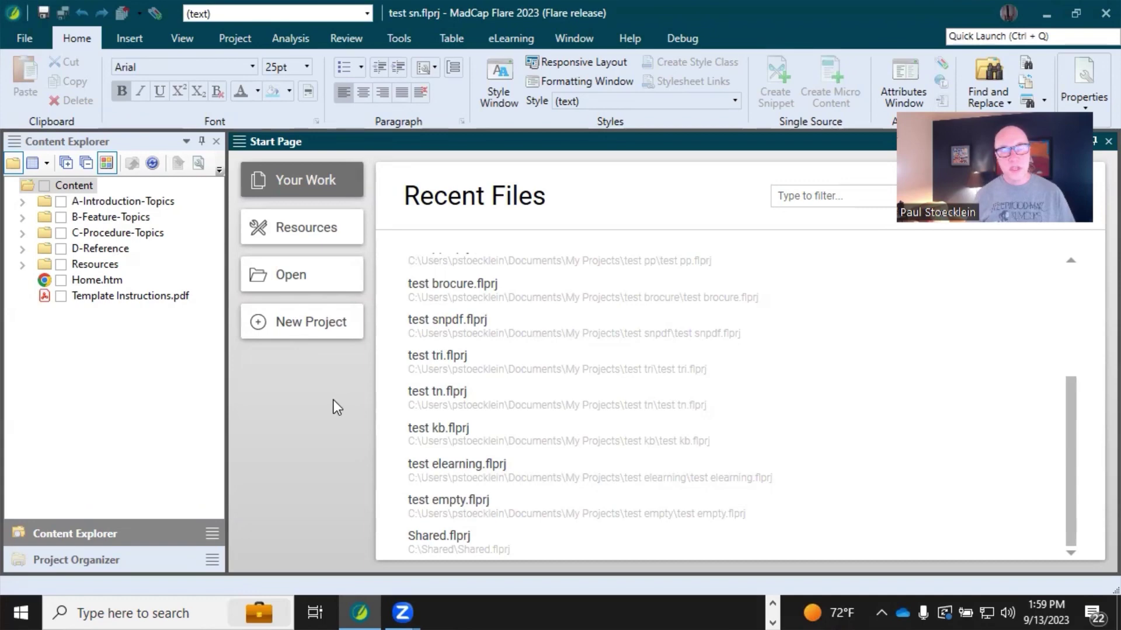
Step: Switch to MadCap Flare and add the My Stuff folder from My Projects as a template folder in the Template Manager
click(399, 39)
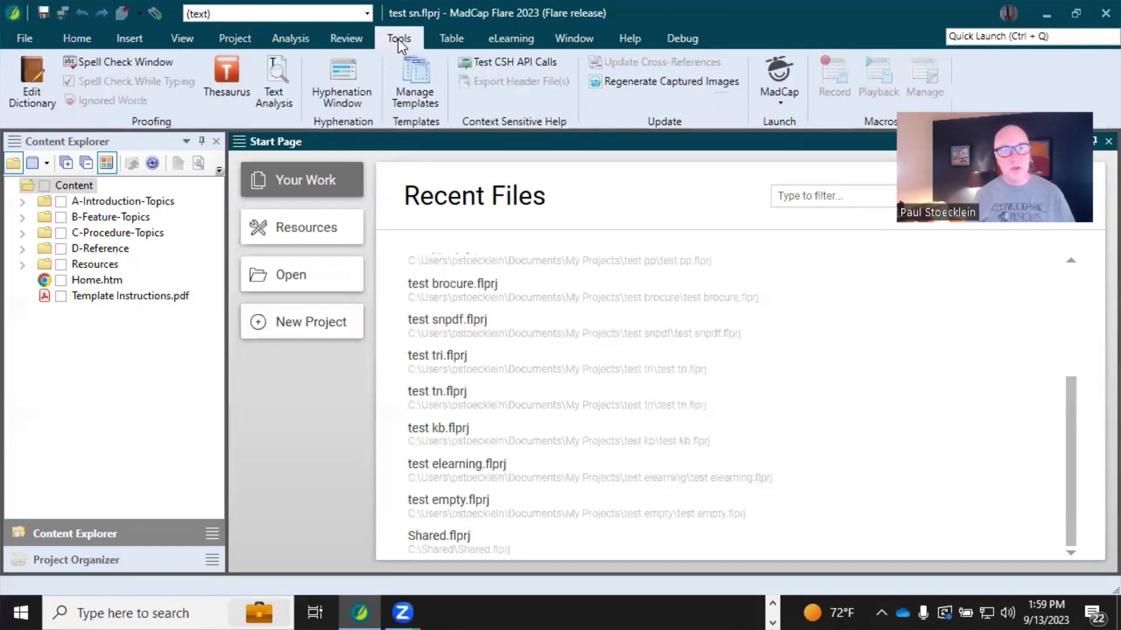
click(411, 76)
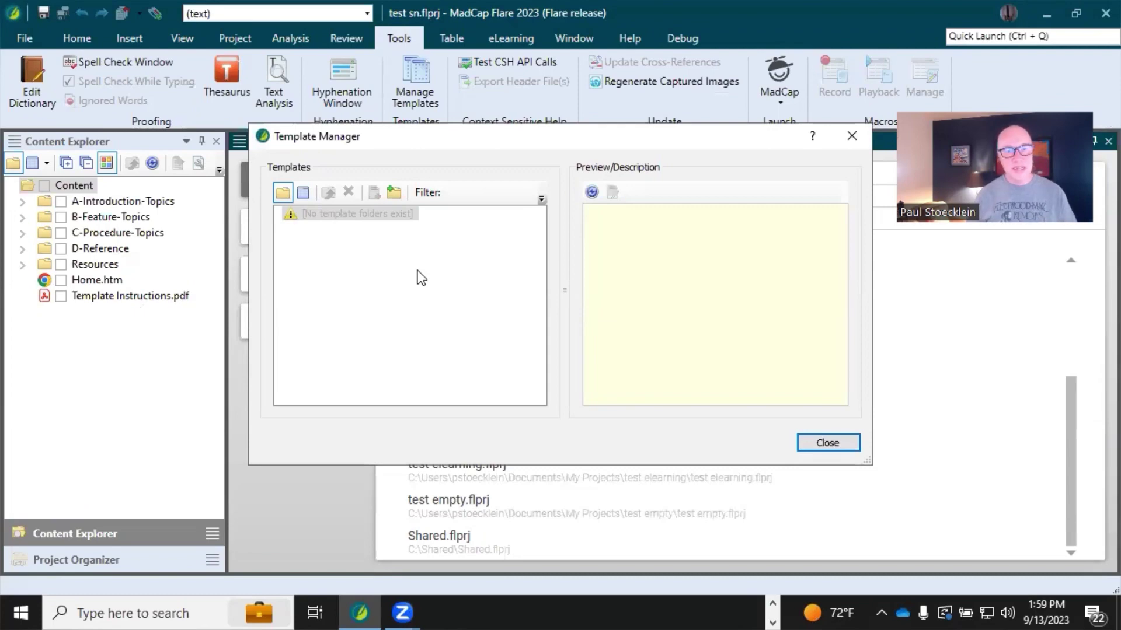
click(393, 195)
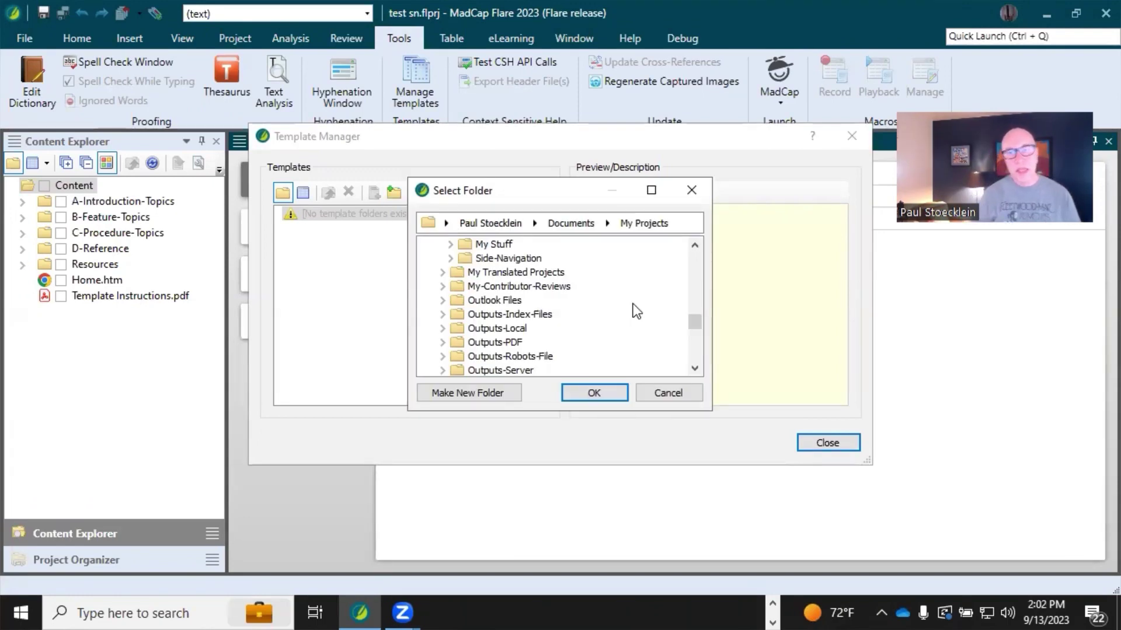
click(497, 245)
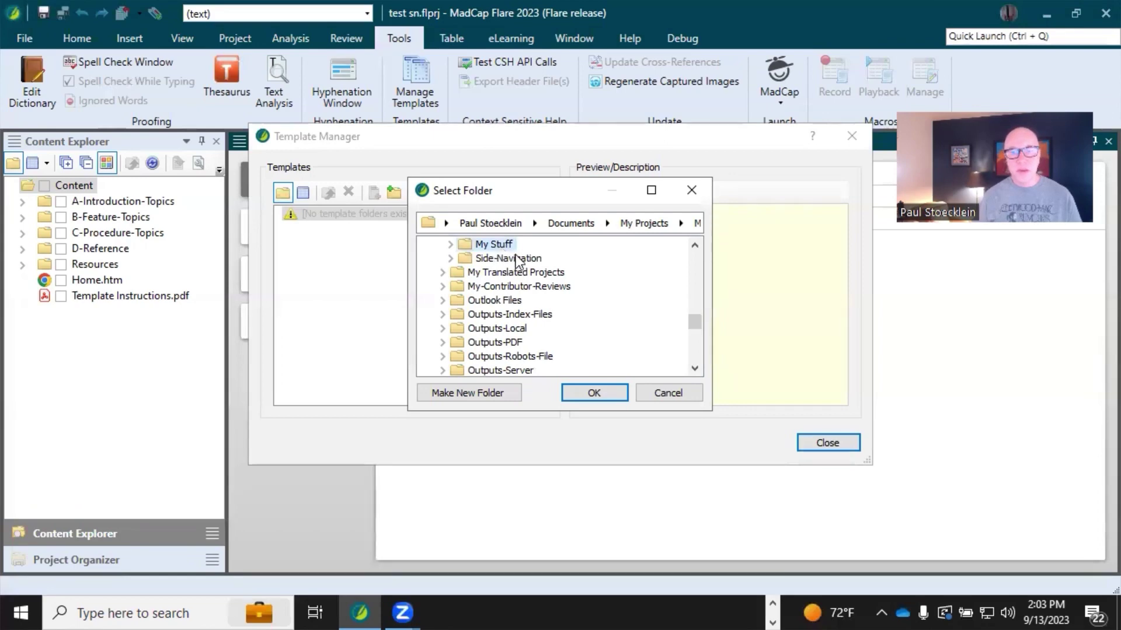
click(590, 387)
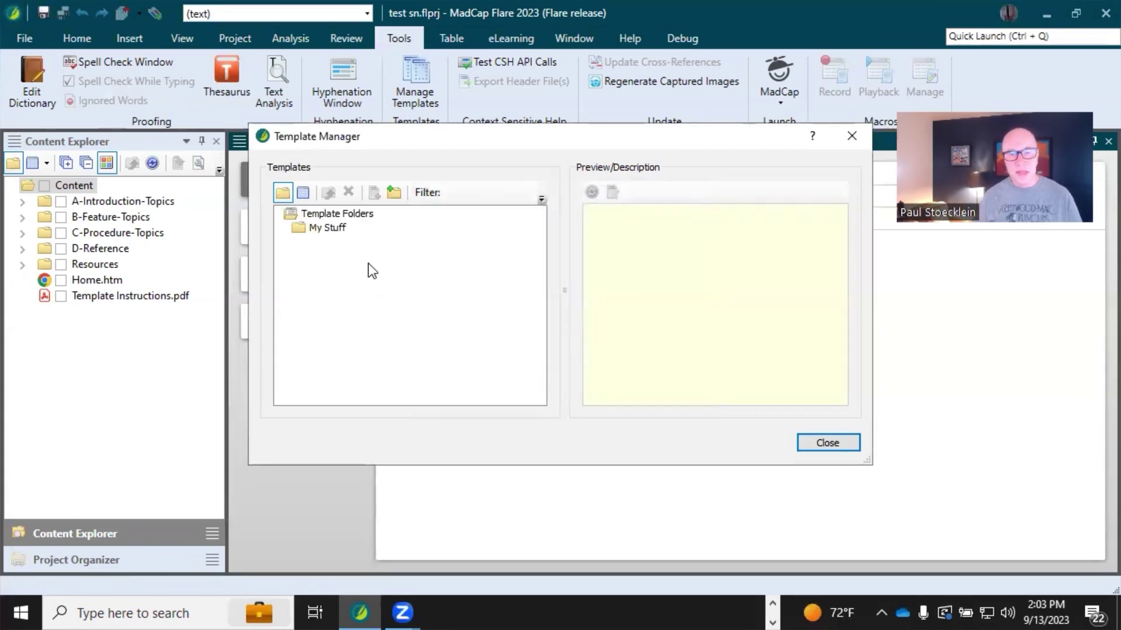
click(814, 444)
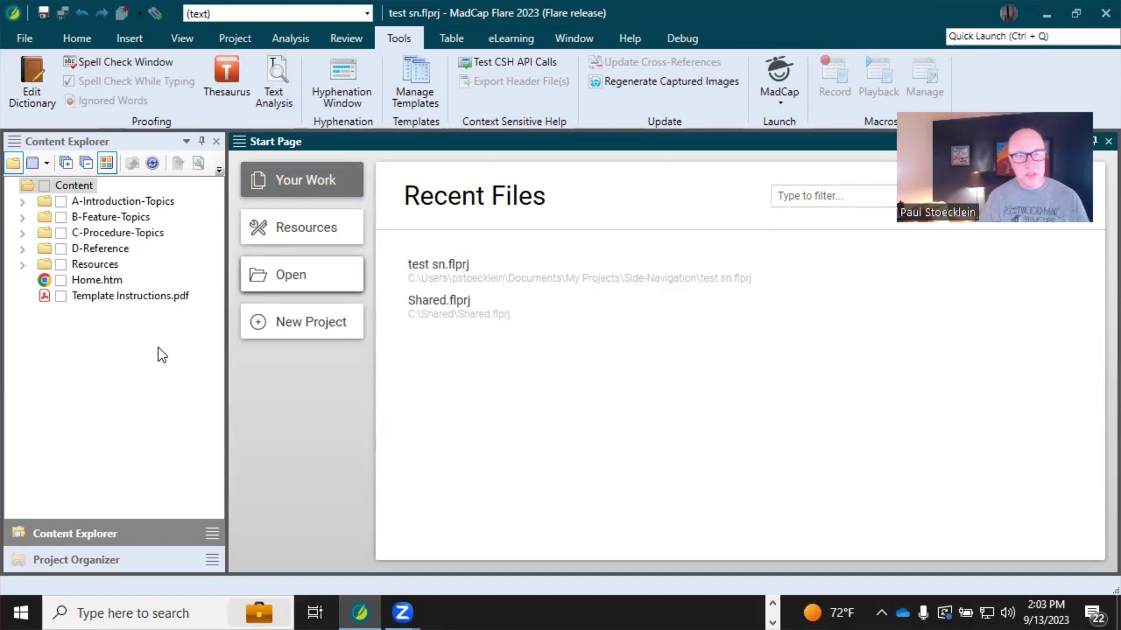
Step: Save the project as a template named Side Nav in the My Stuff folder, including all content and project files
click(235, 38)
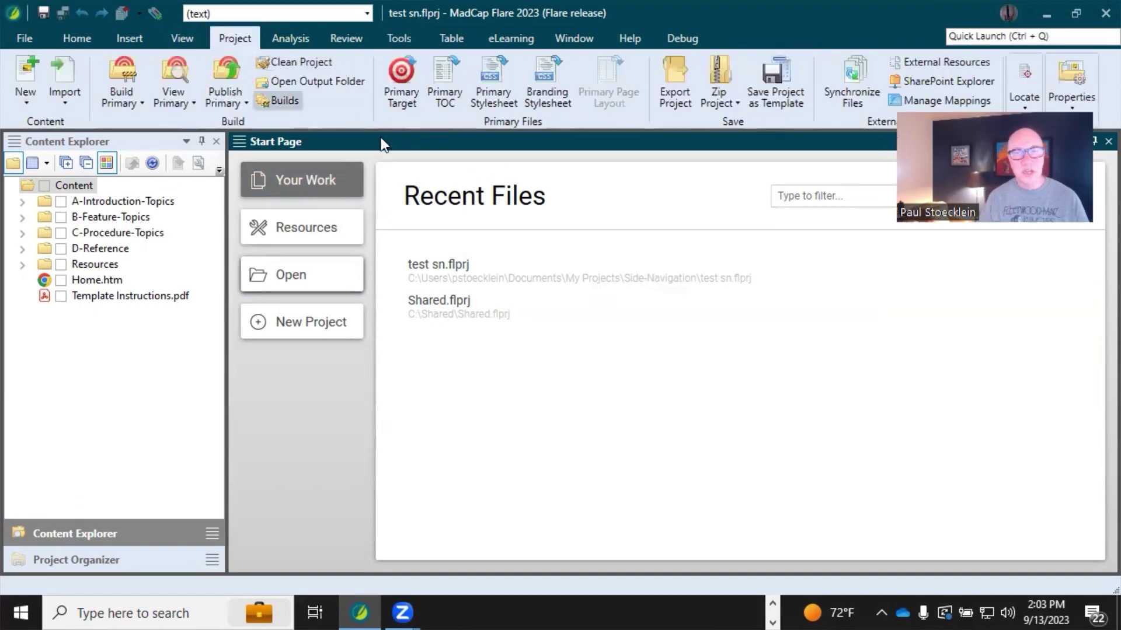
click(775, 99)
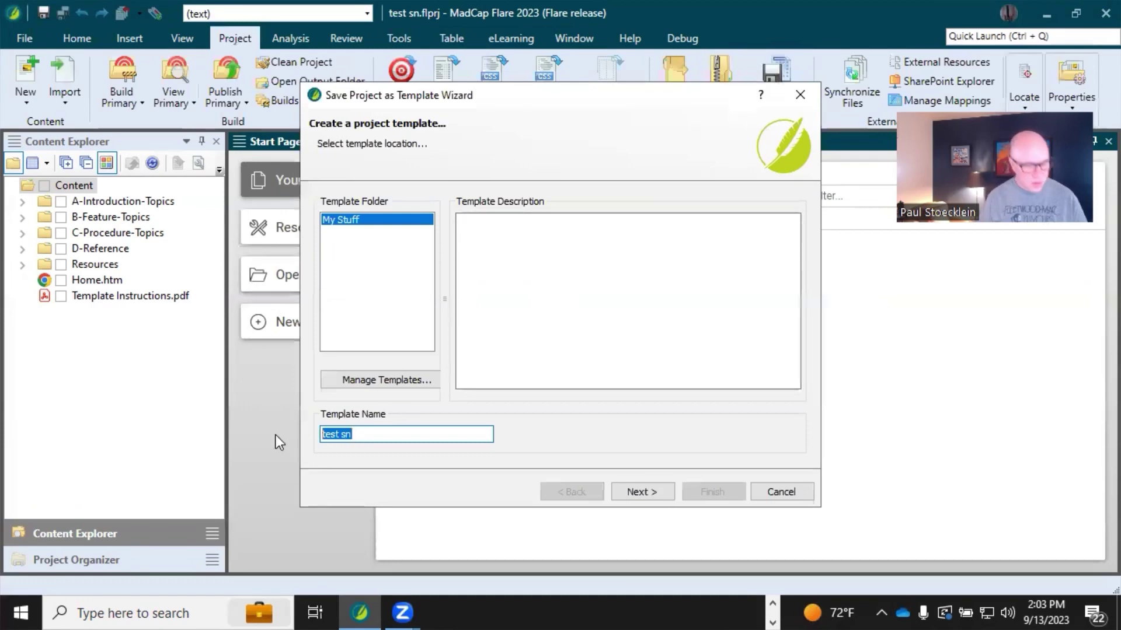
text(Sid)
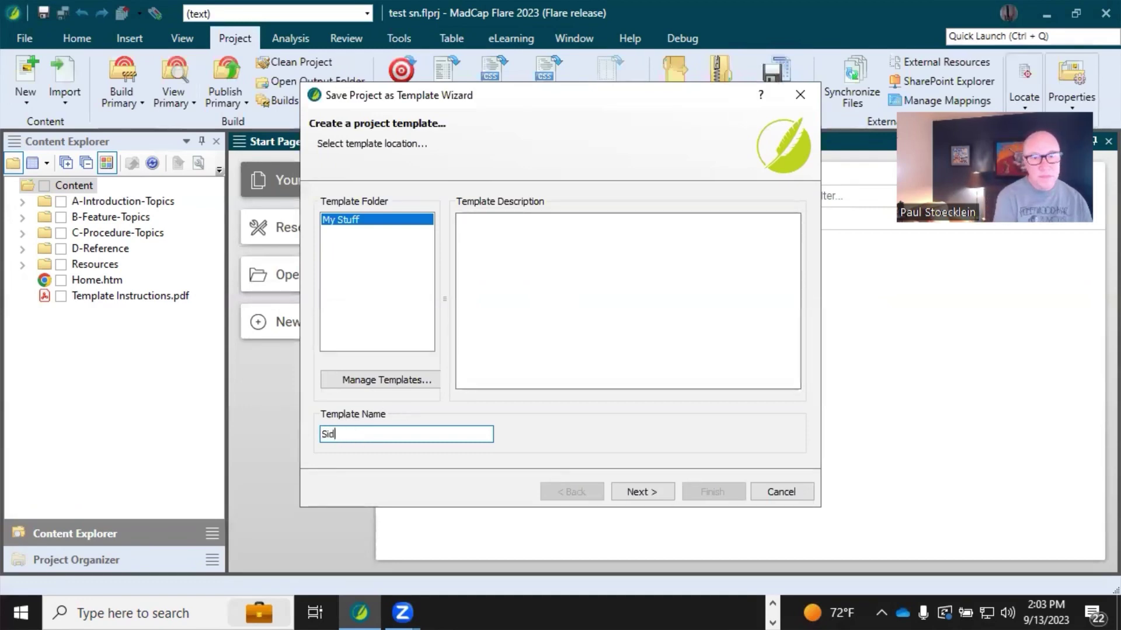
text(e Nav)
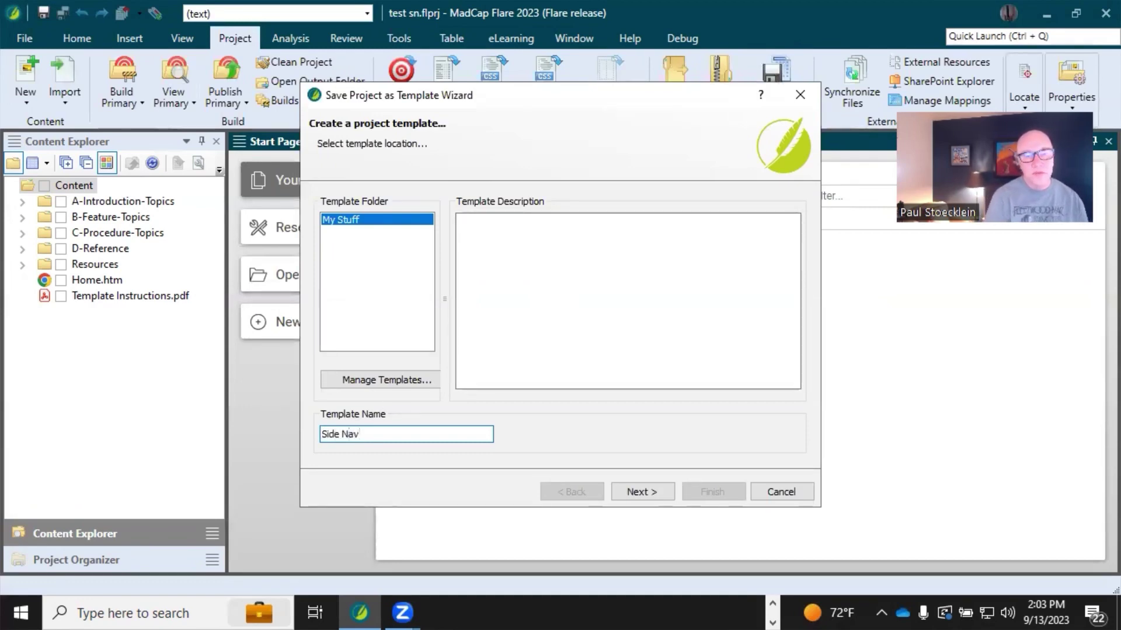
click(647, 492)
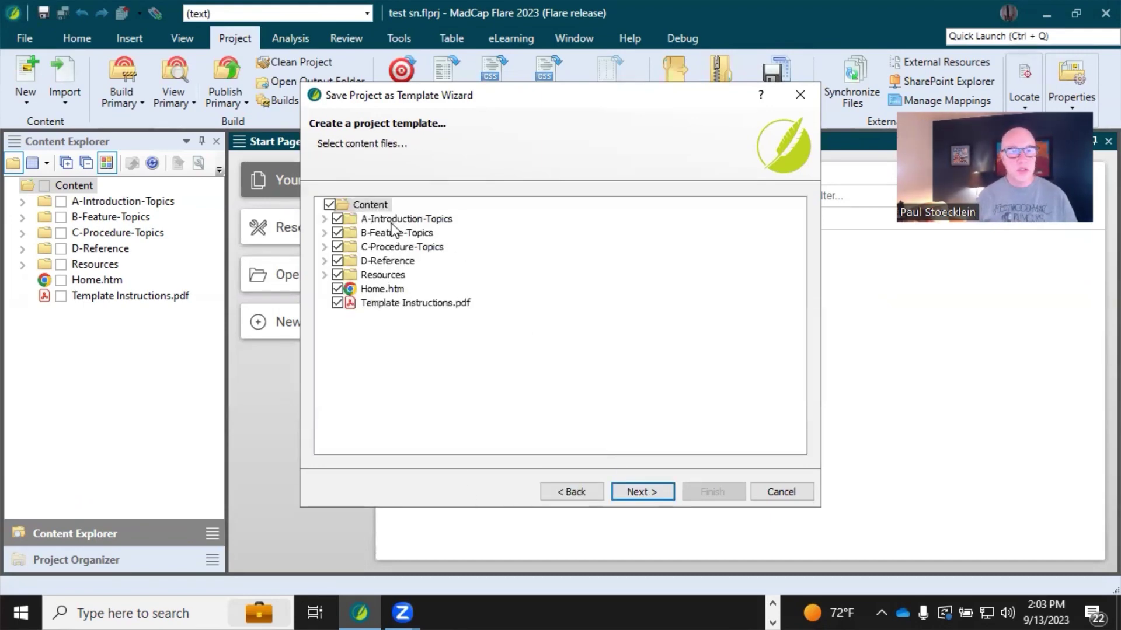
click(639, 489)
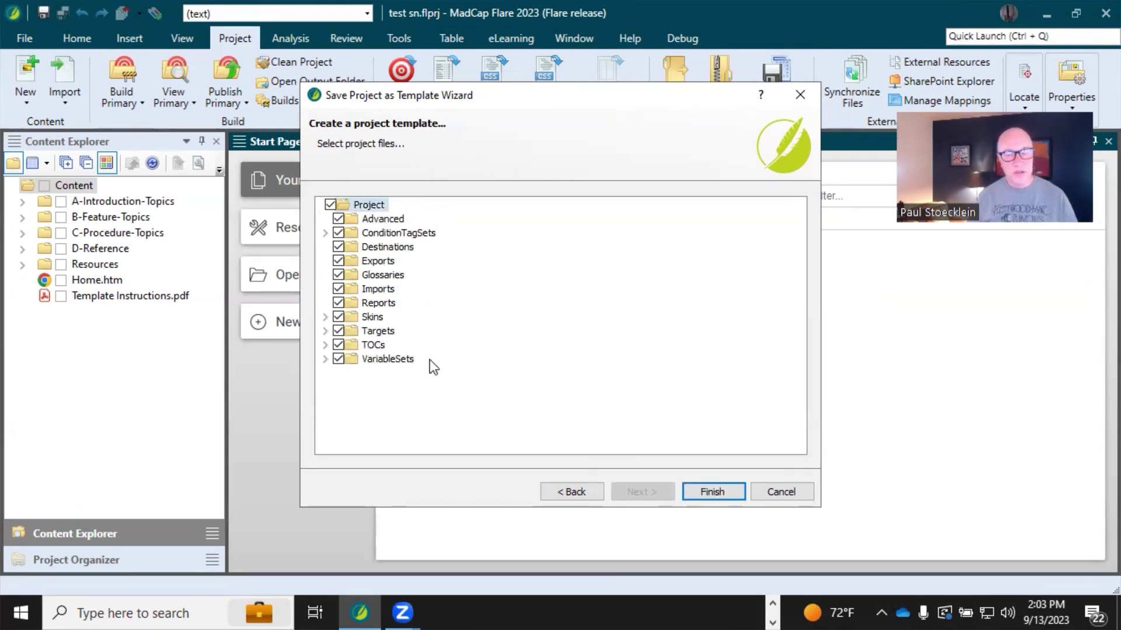
click(701, 491)
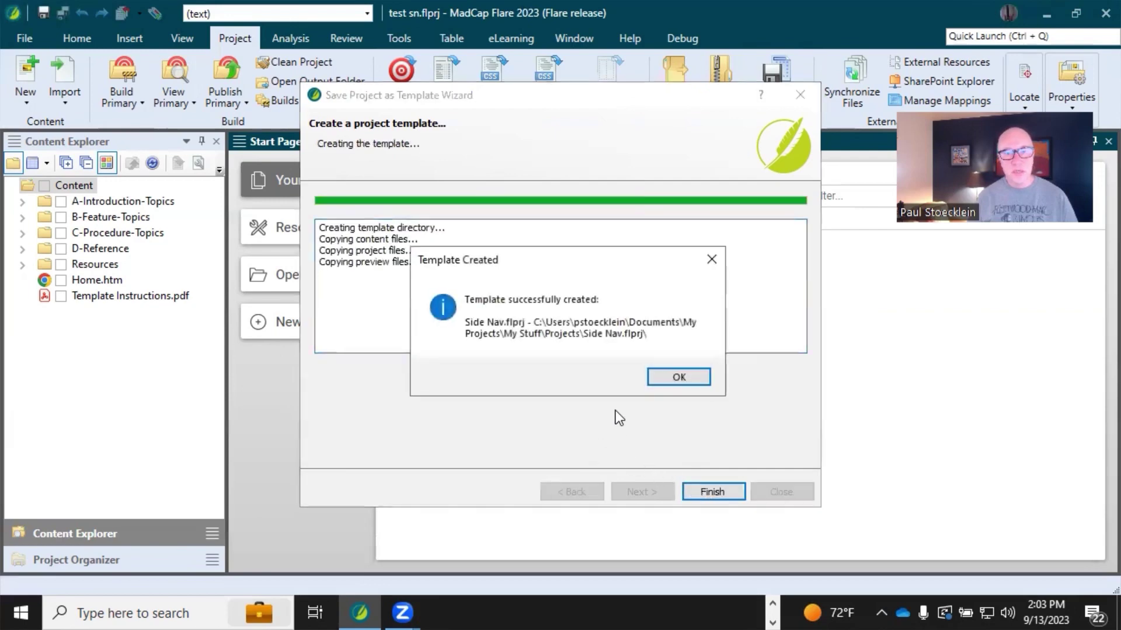
click(674, 376)
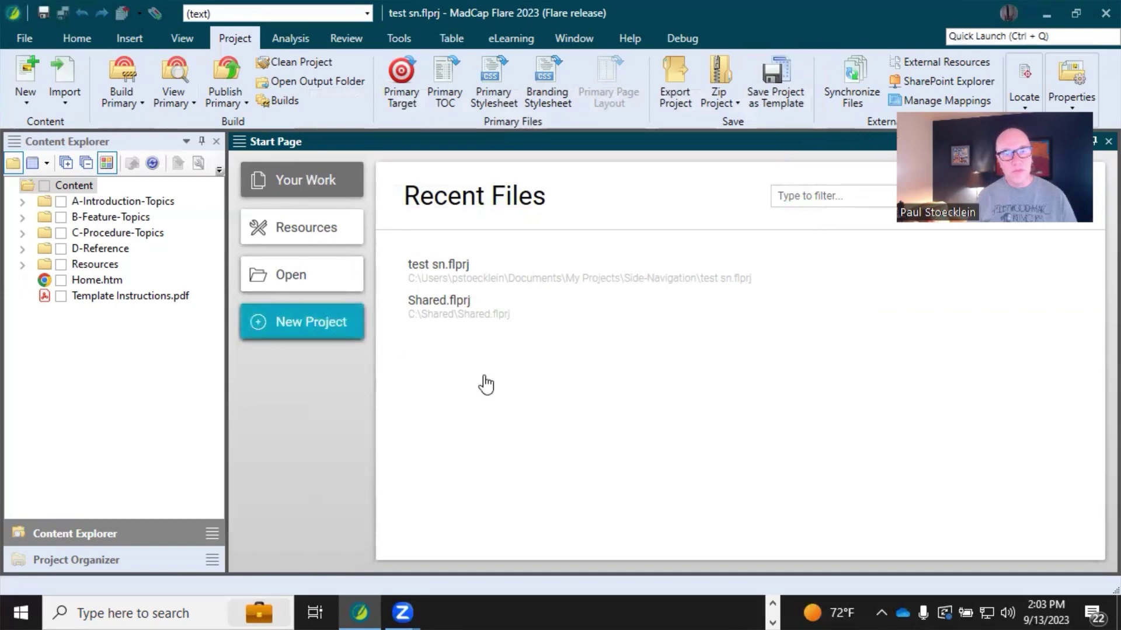
Step: Start a new project named Side Nav2 and choose the Side Nav template from the My Stuff folder
key(End)
text(2)
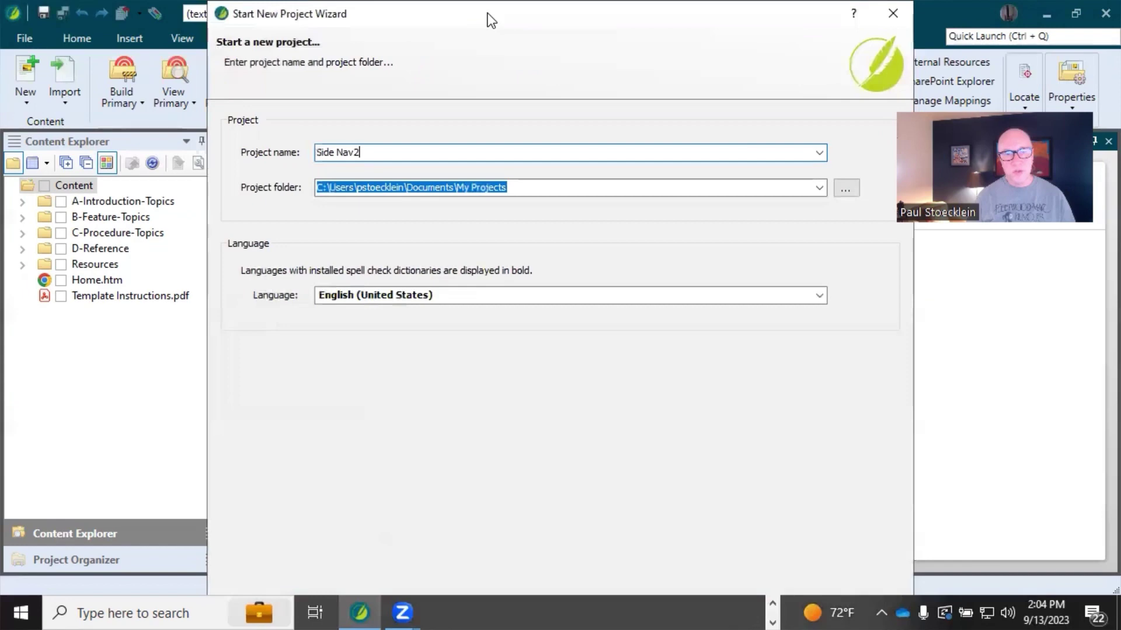
key(Return)
click(269, 211)
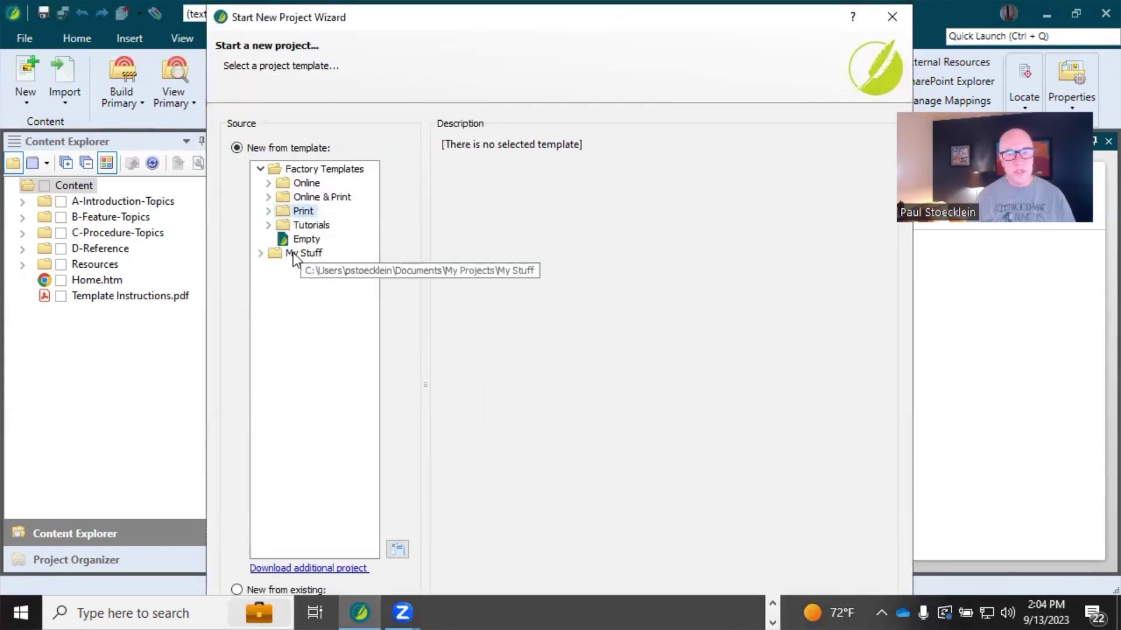
click(260, 253)
click(295, 269)
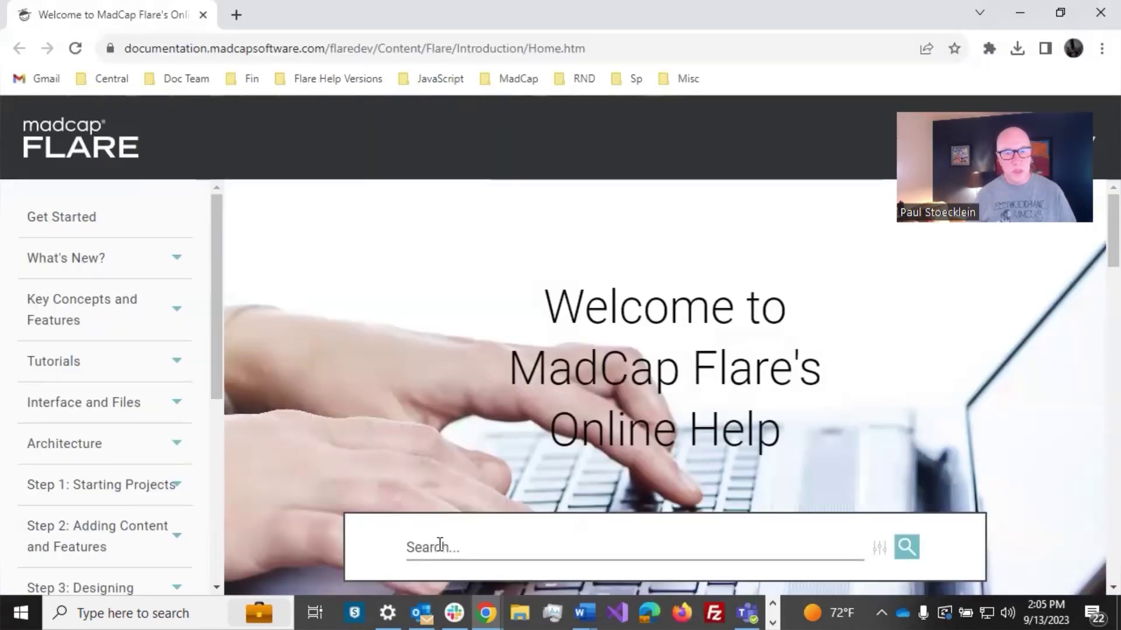
Step: Switch to the Flare online help in Chrome and search for Branding
scroll(439, 408, down, 4)
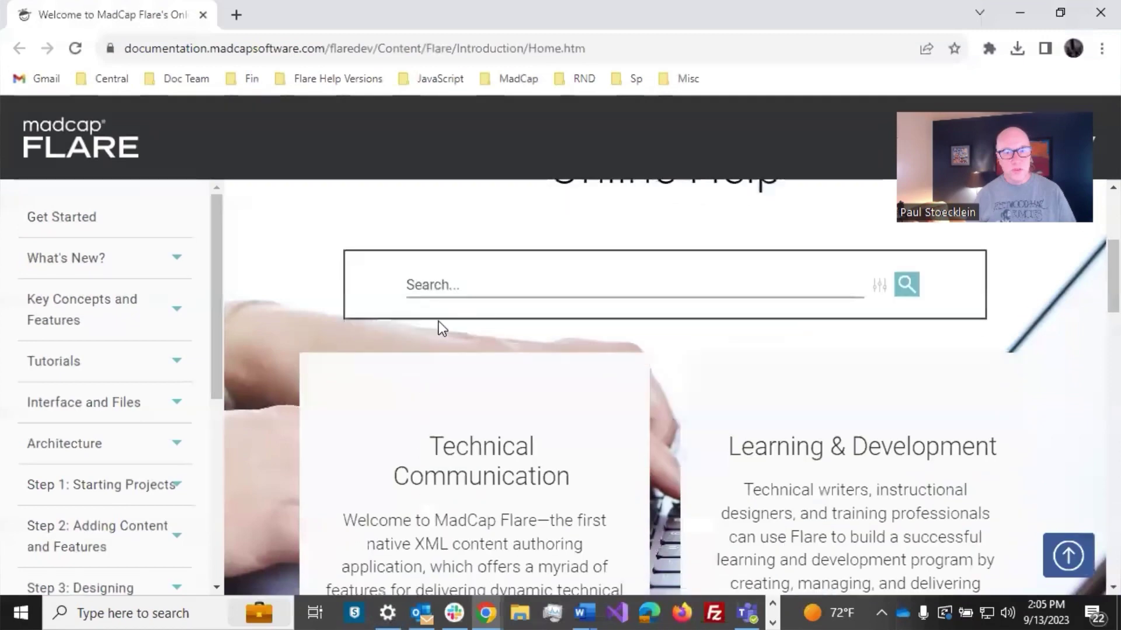
click(446, 266)
text(B)
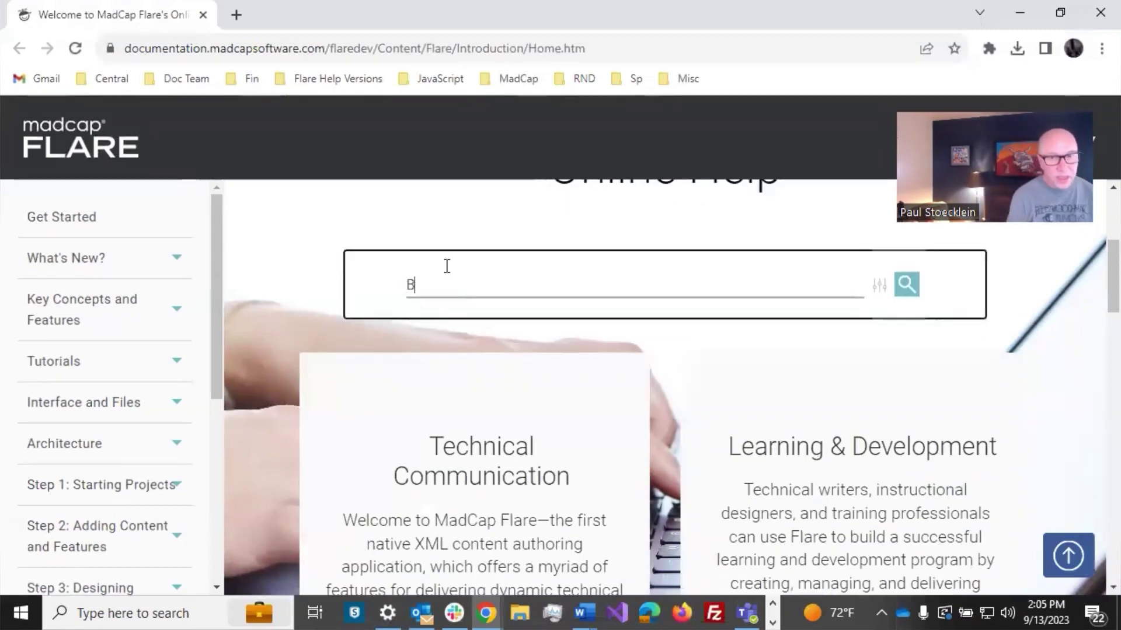
text(randing)
key(Return)
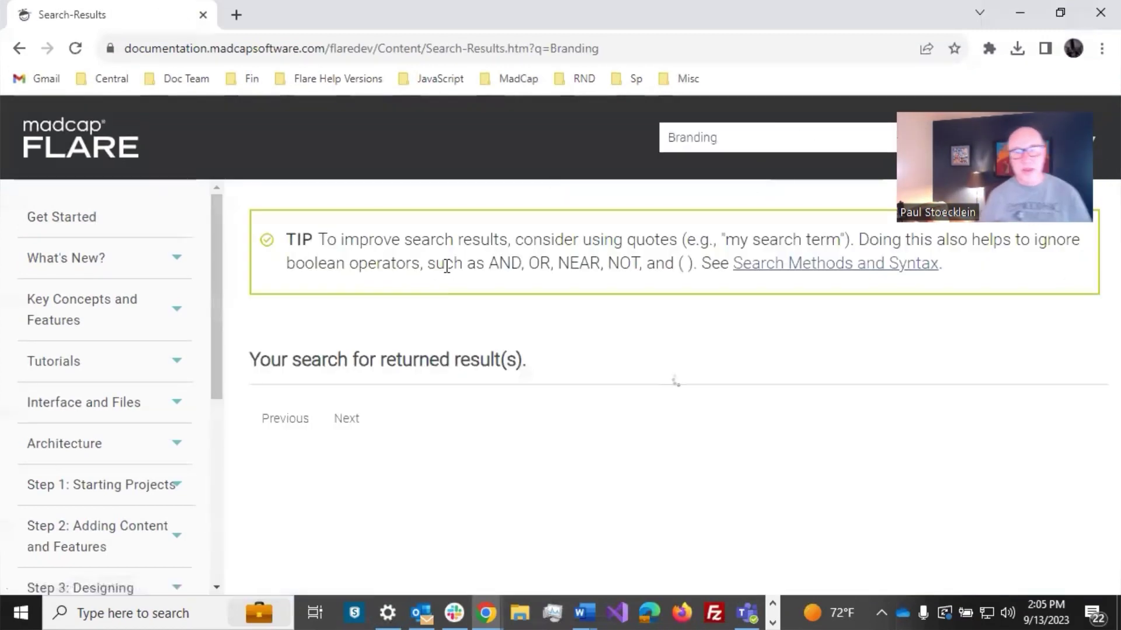
Step: Expand Other Activities in the Branding search results and open the Custom Branding Project Templates topic
scroll(918, 387, down, 5)
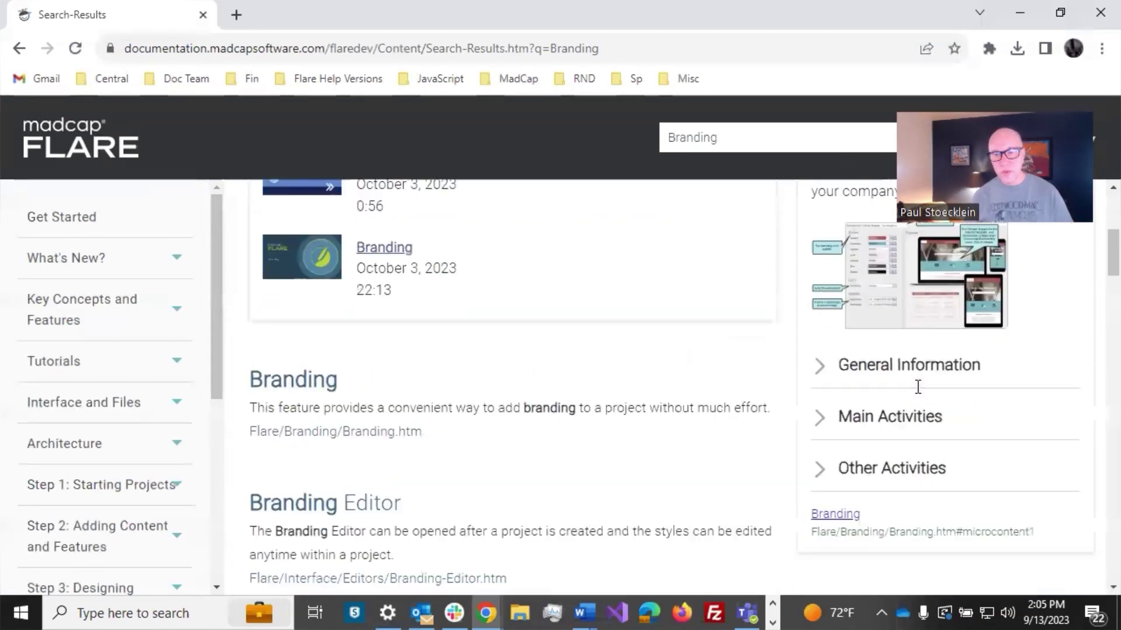
scroll(915, 384, down, 2)
click(862, 363)
scroll(875, 376, down, 3)
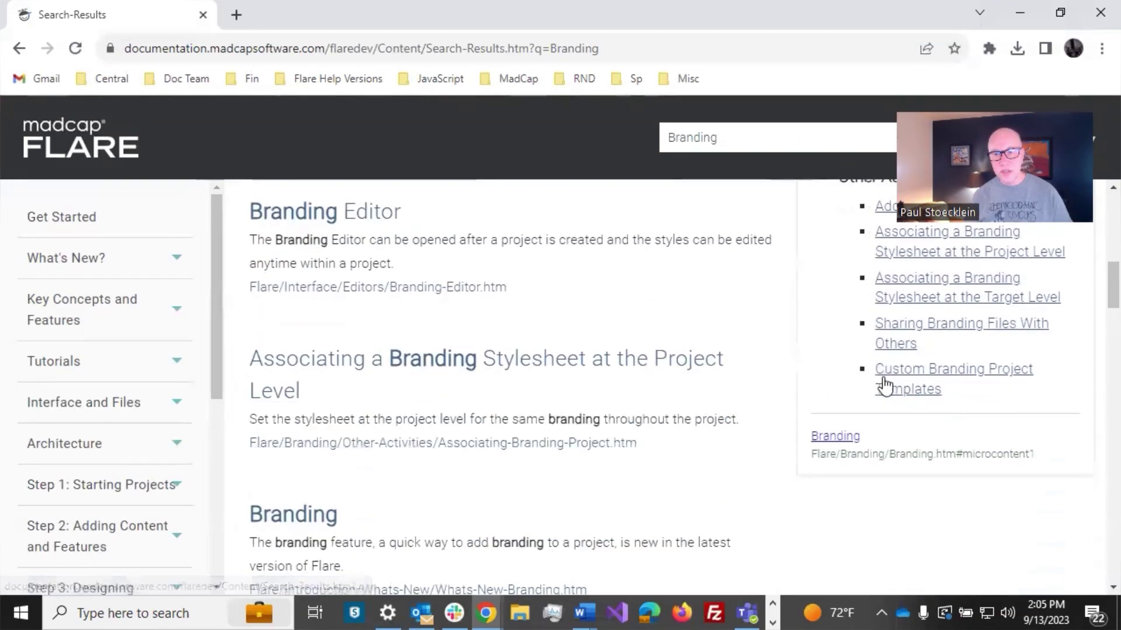
click(924, 382)
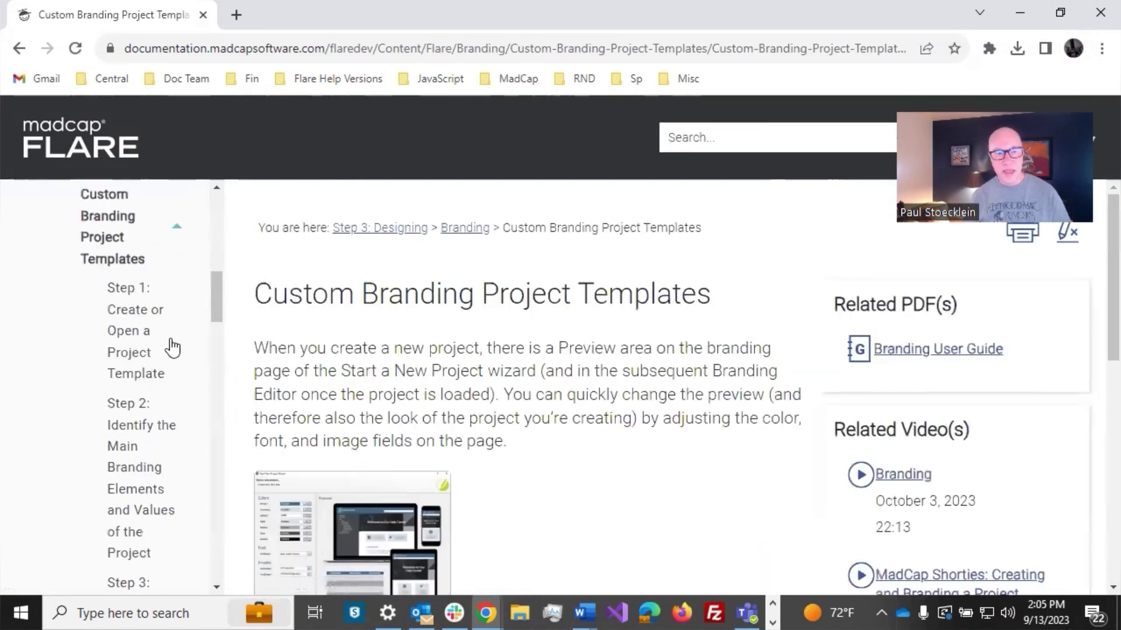
Step: Examine the numbered steps listed under Custom Branding Project Templates in the help navigation, from Step 1 through Step 10
scroll(150, 320, down, 5)
scroll(150, 320, down, 6)
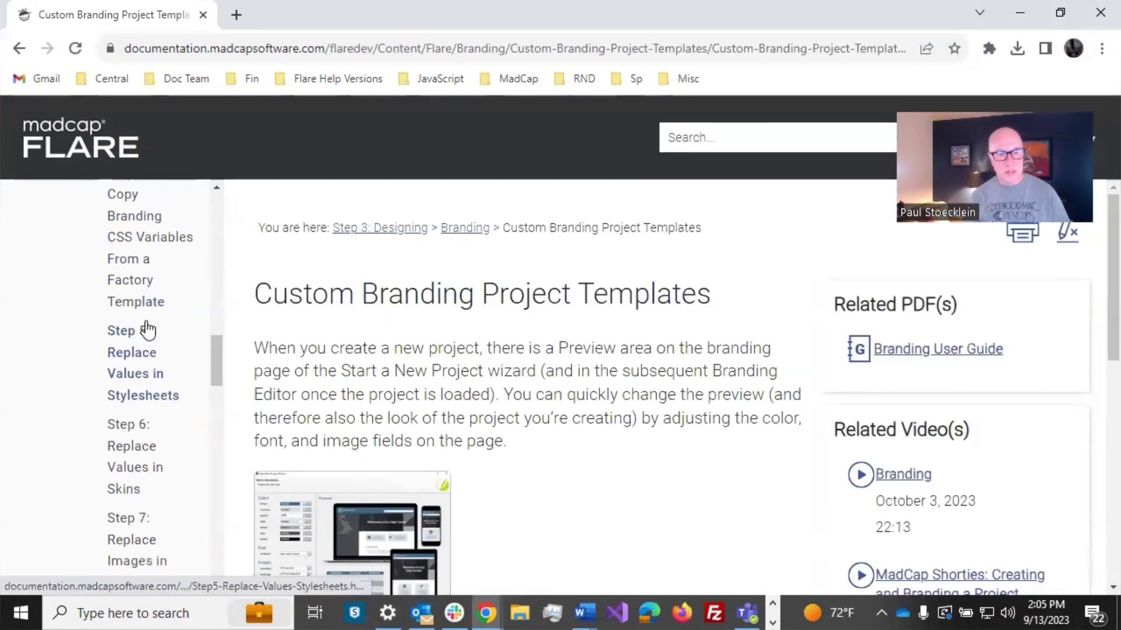
scroll(150, 324, up, 11)
scroll(150, 329, up, 2)
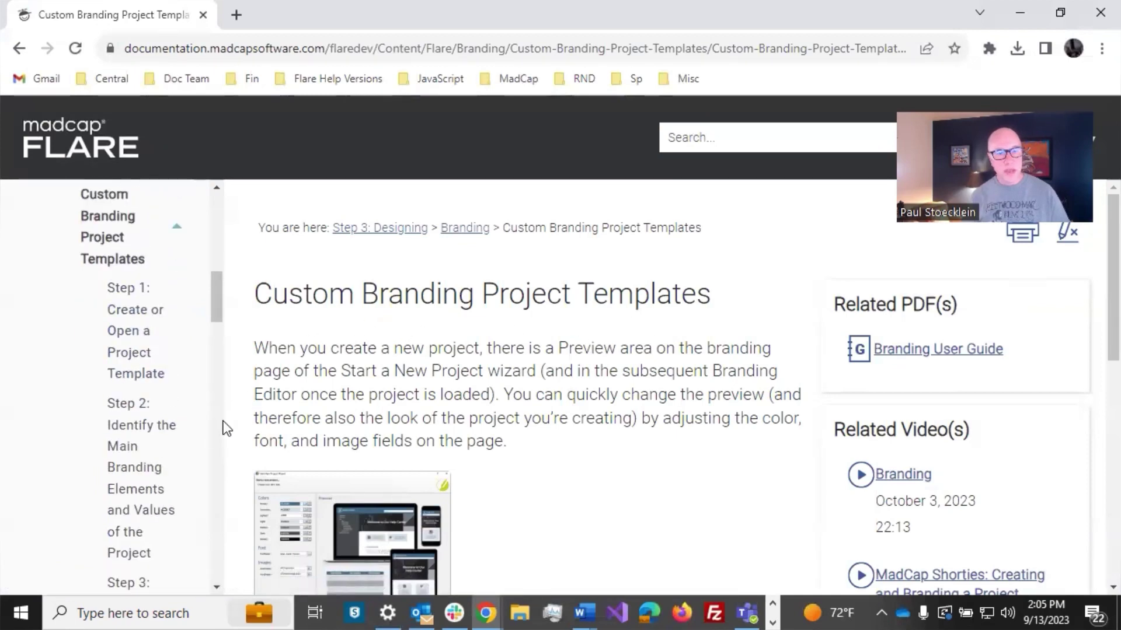
scroll(175, 467, down, 6)
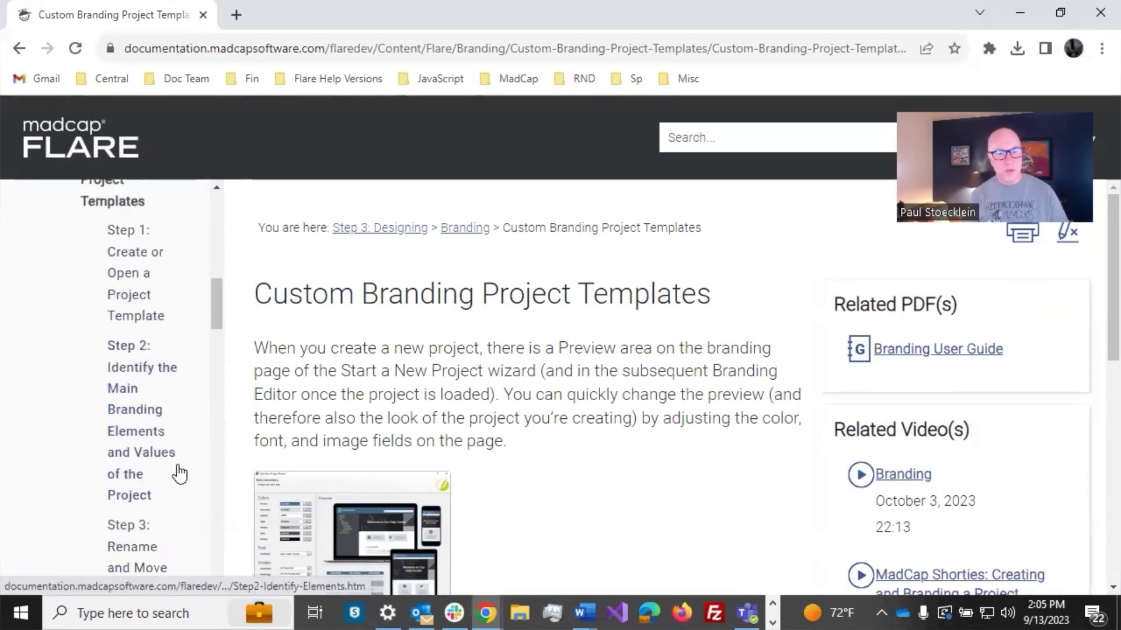
scroll(179, 474, down, 6)
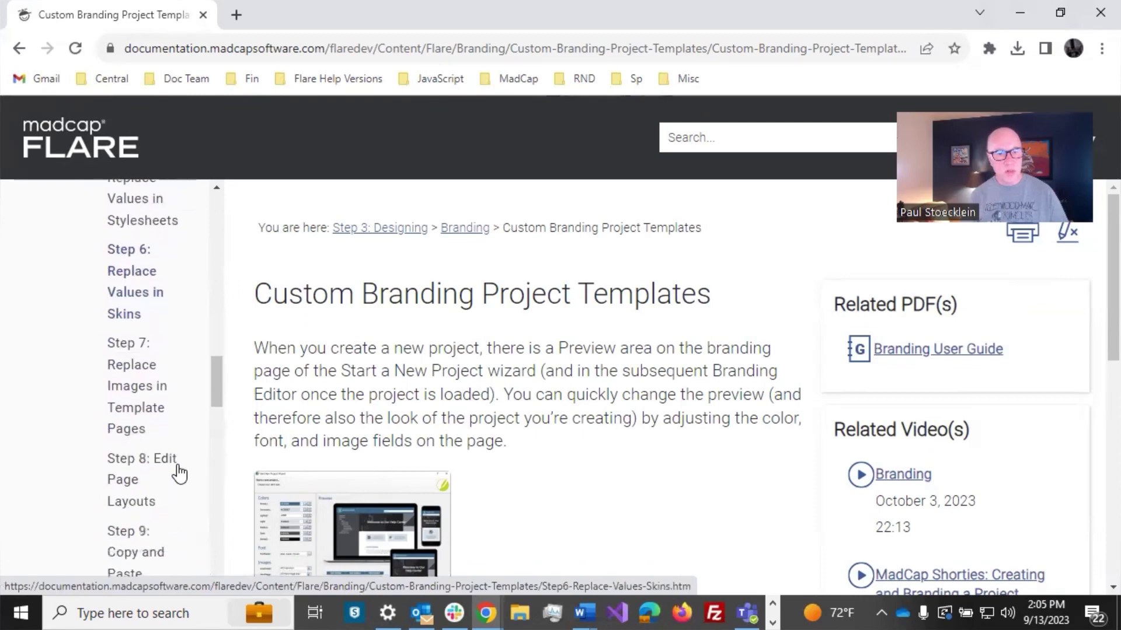
scroll(179, 474, down, 4)
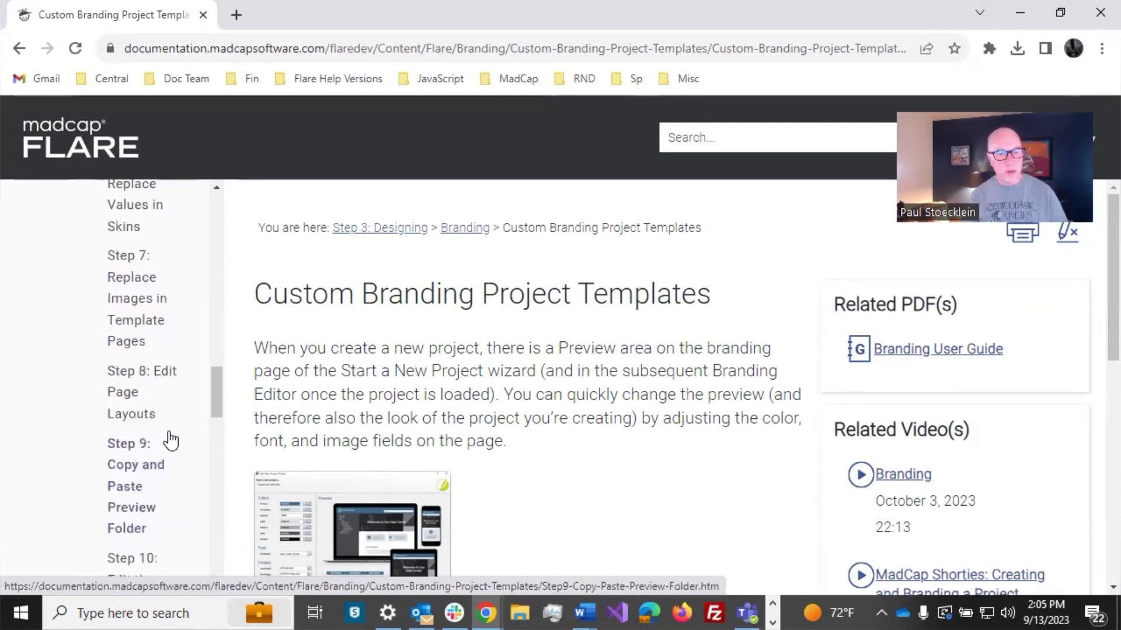
scroll(171, 442, up, 1)
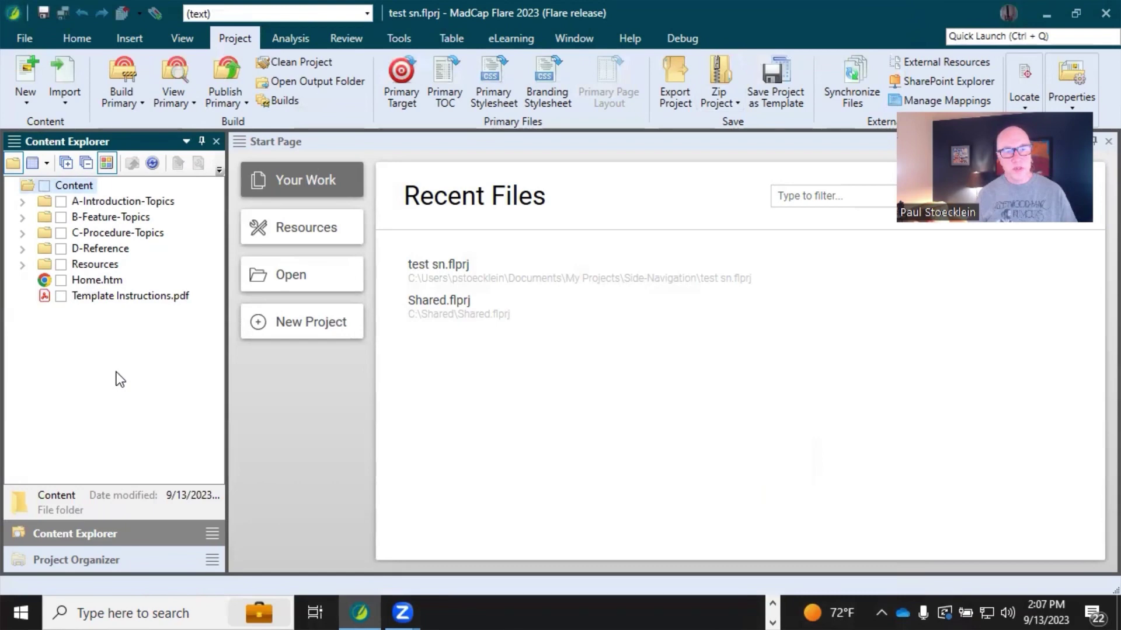
Step: Switch back to MadCap Flare and select Template Instructions.pdf in the project content
click(110, 296)
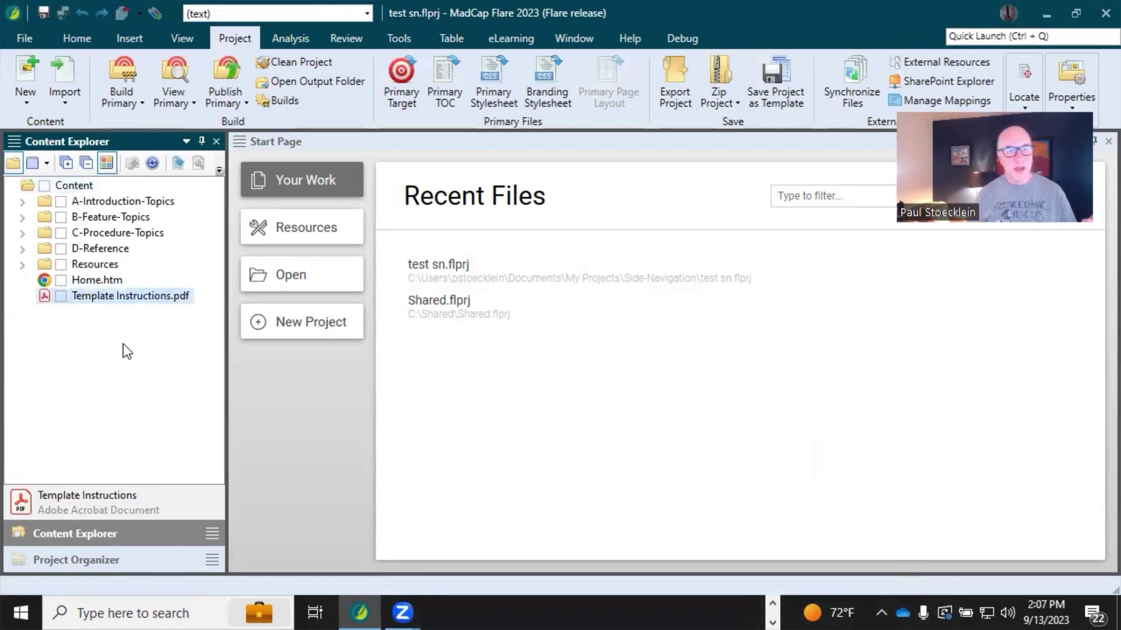